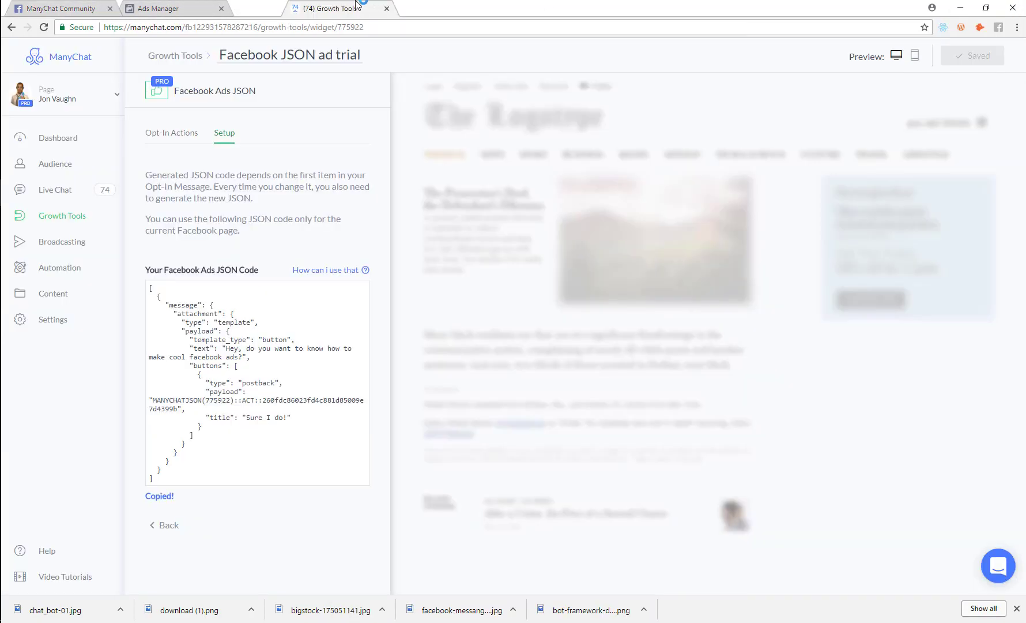
From the Growth Tools list, create a new Facebook Ads JSON growth tool (Growth Tool #31).
left_click_drag(356, 4, 351, 8)
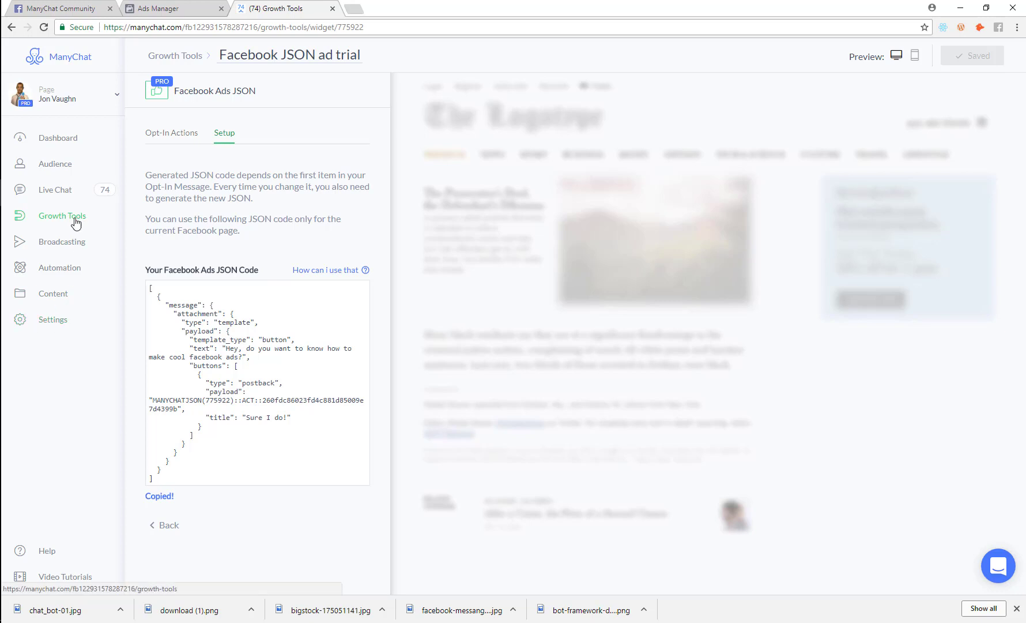
left_click(51, 218)
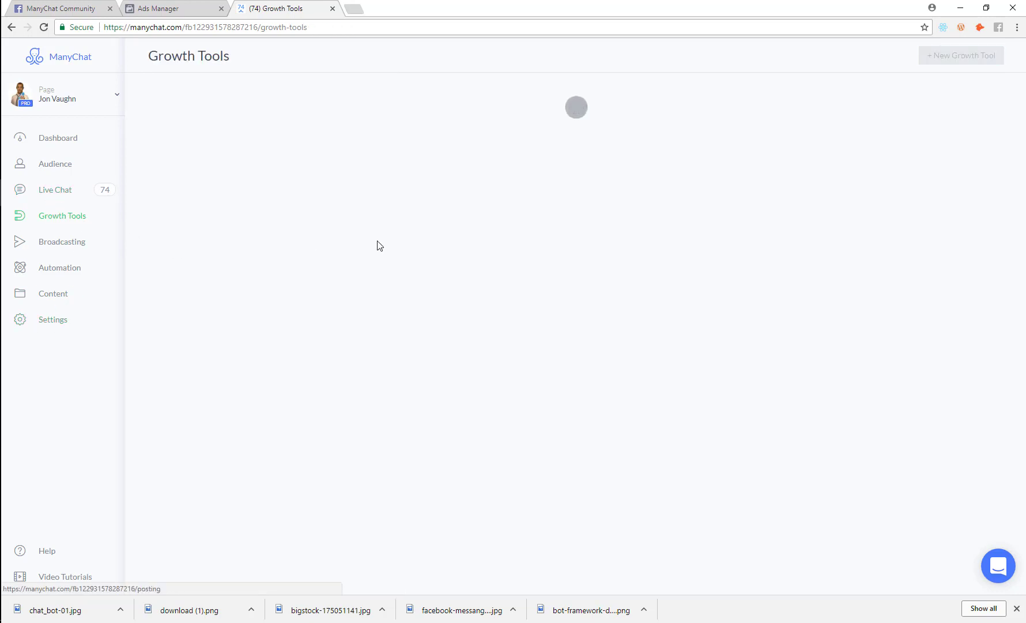
left_click(963, 56)
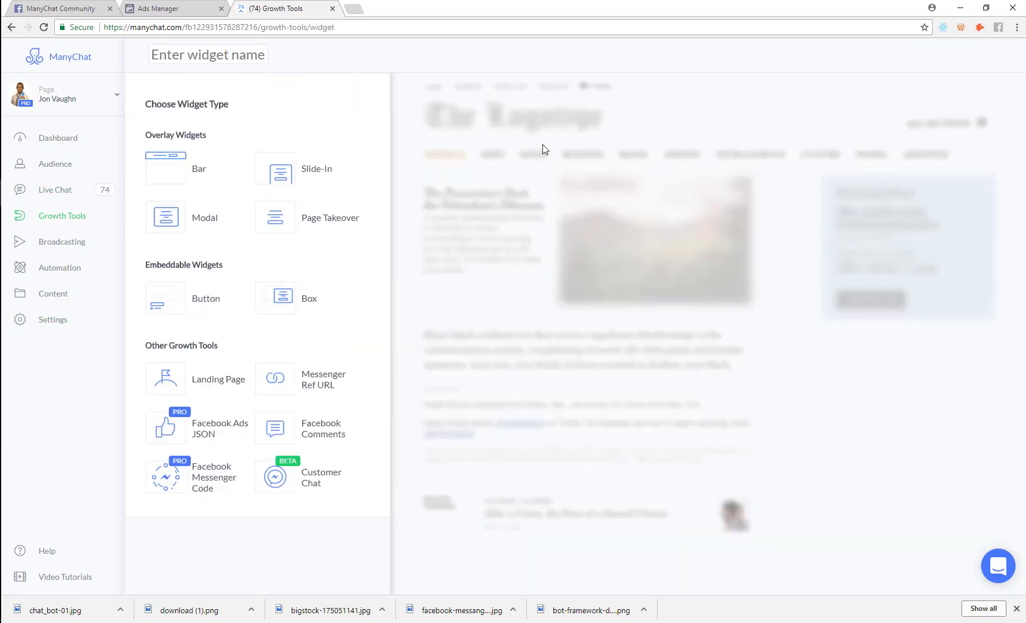
left_click(185, 430)
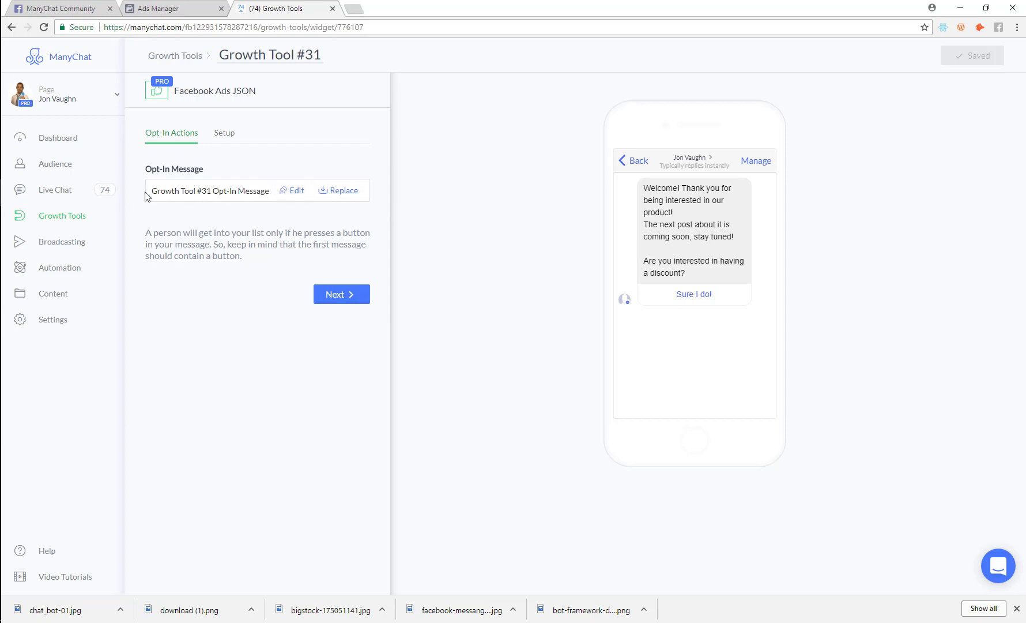
Replace the default discount opt-in text with 'This is some message for our ad. It's great. Don't you love the content.'.
left_click(293, 194)
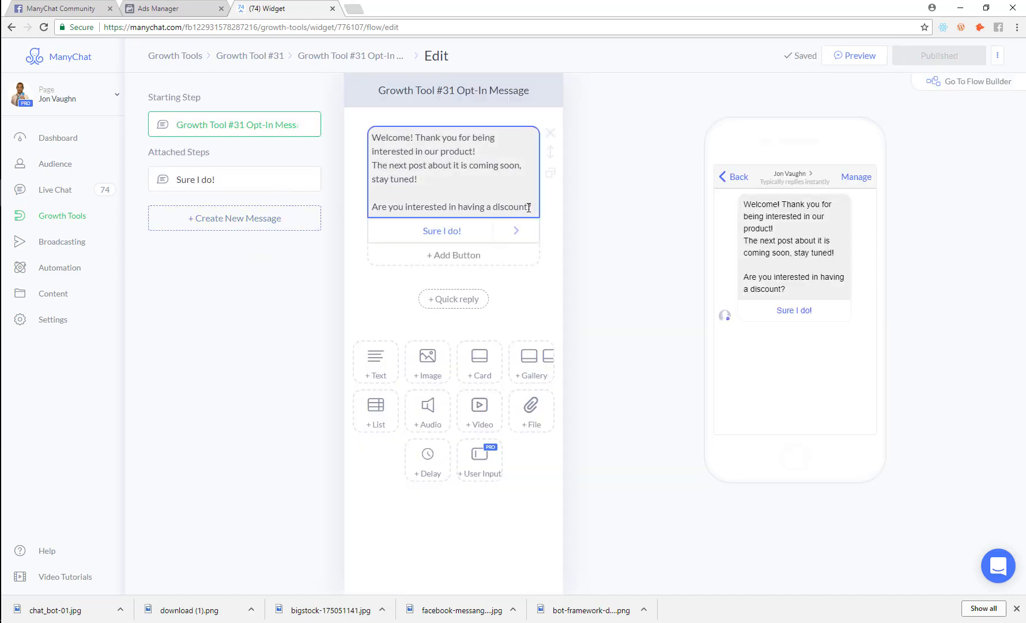
left_click_drag(529, 207, 367, 139)
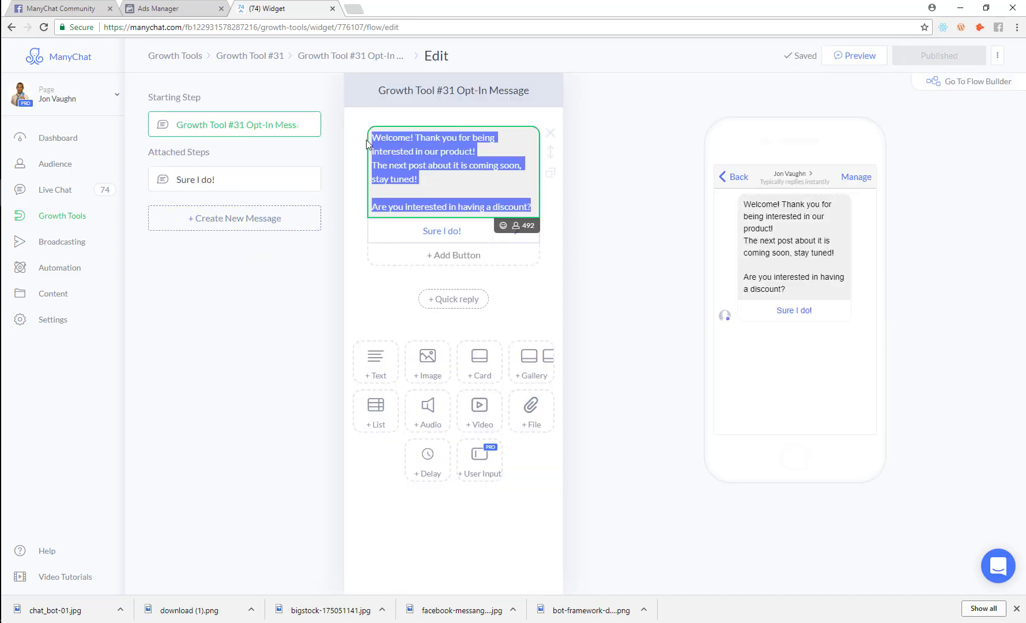
key("BackSpace")
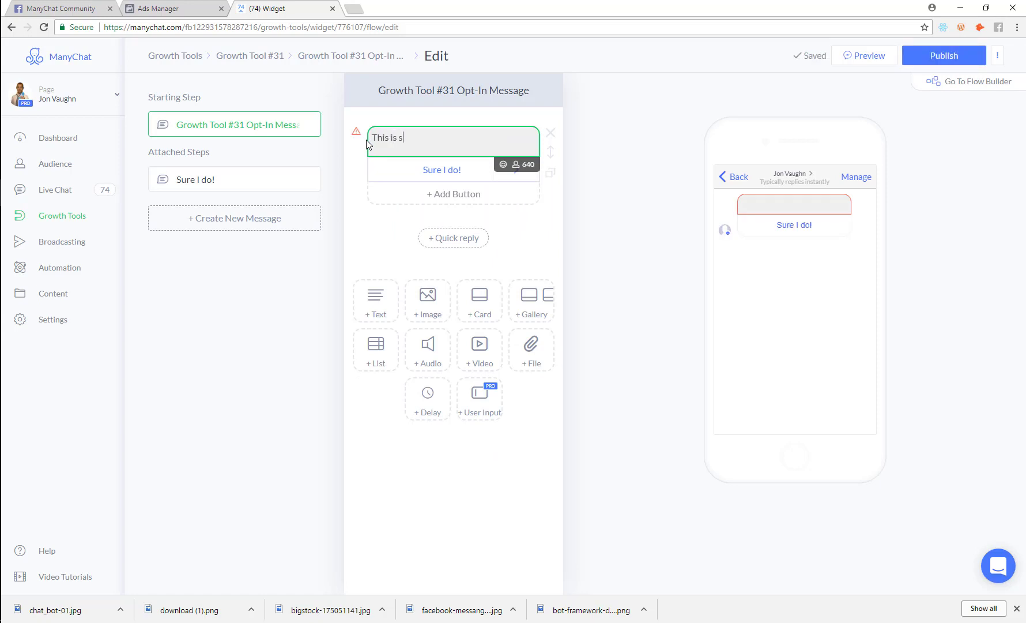
type("This is some message for our ad. It's grea")
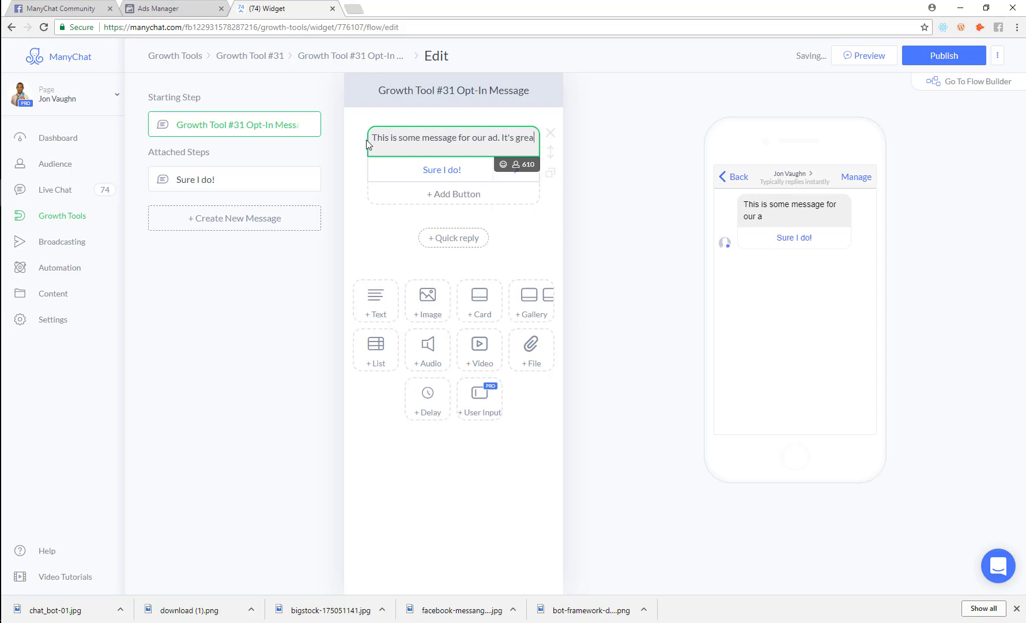
type("t. Don'")
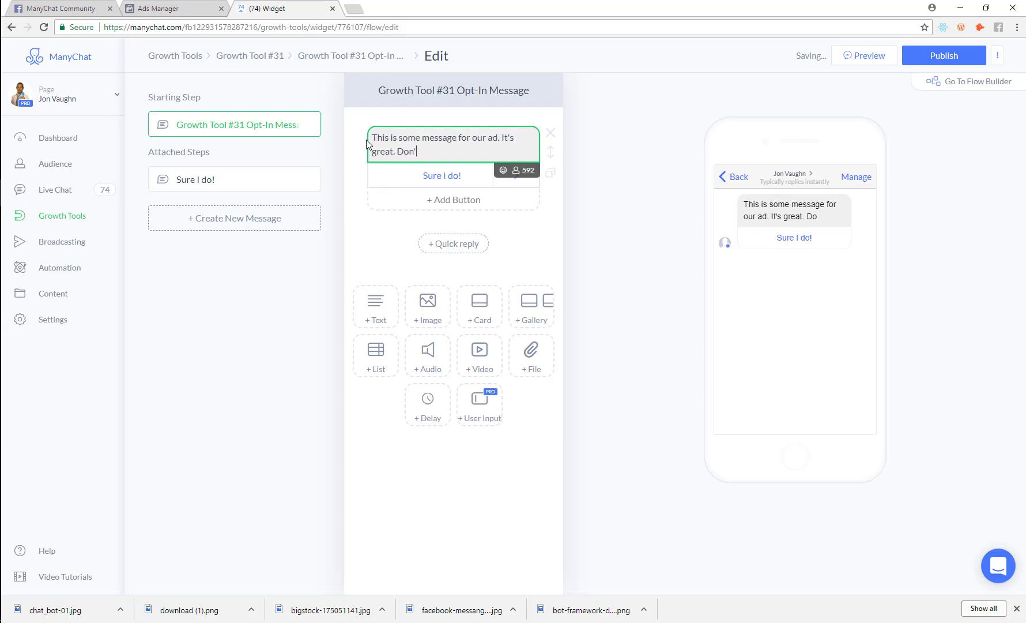
type("t you love the co")
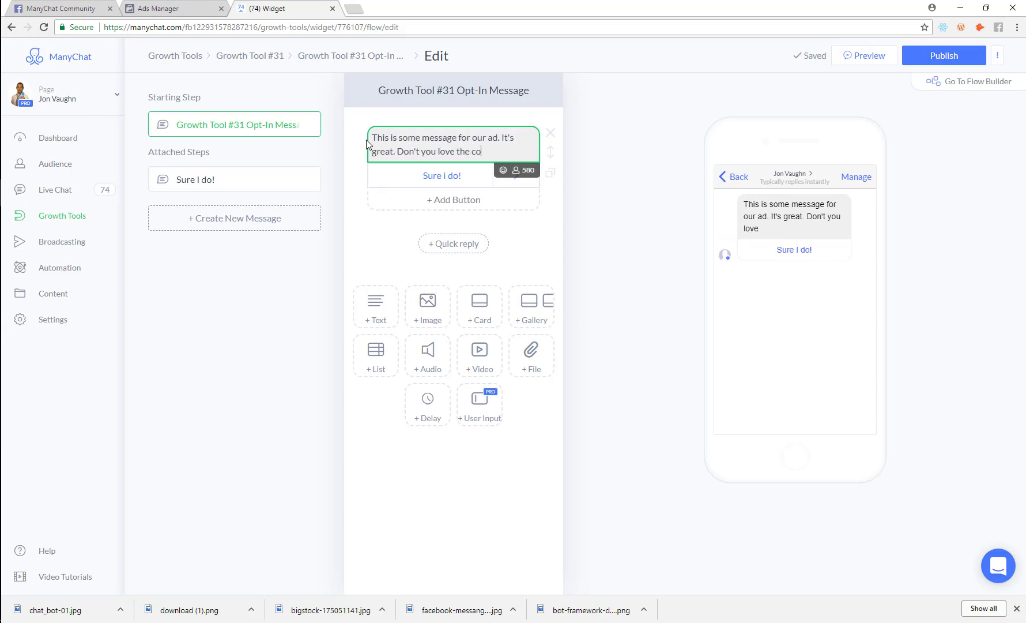
type("ntent.")
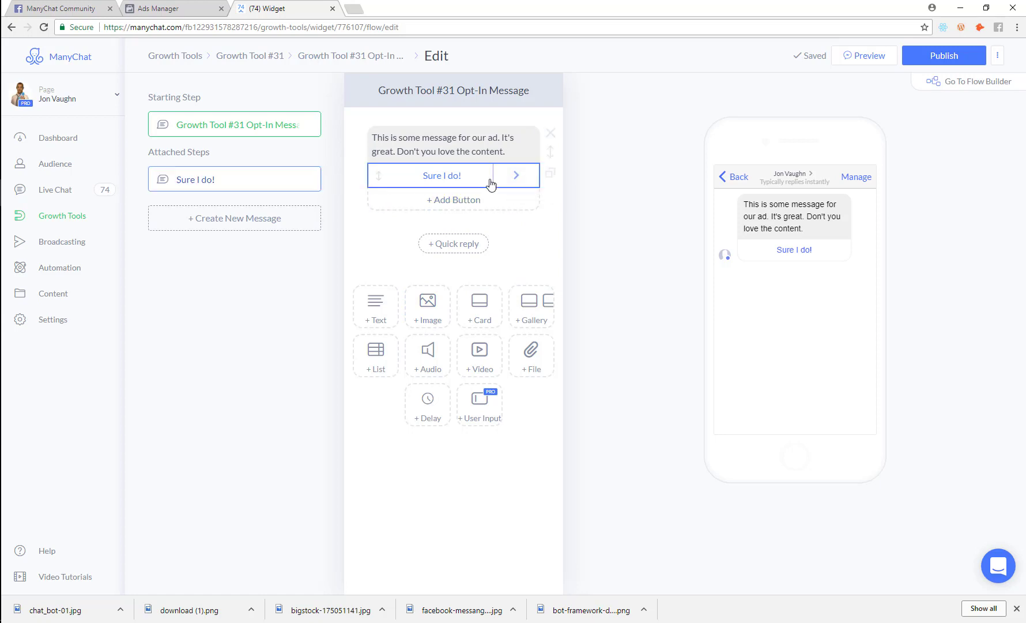
Change the Sure I do! follow-up to 'This is the second step. Great you made it.' and publish.
left_click(510, 177)
left_click_drag(451, 153, 369, 142)
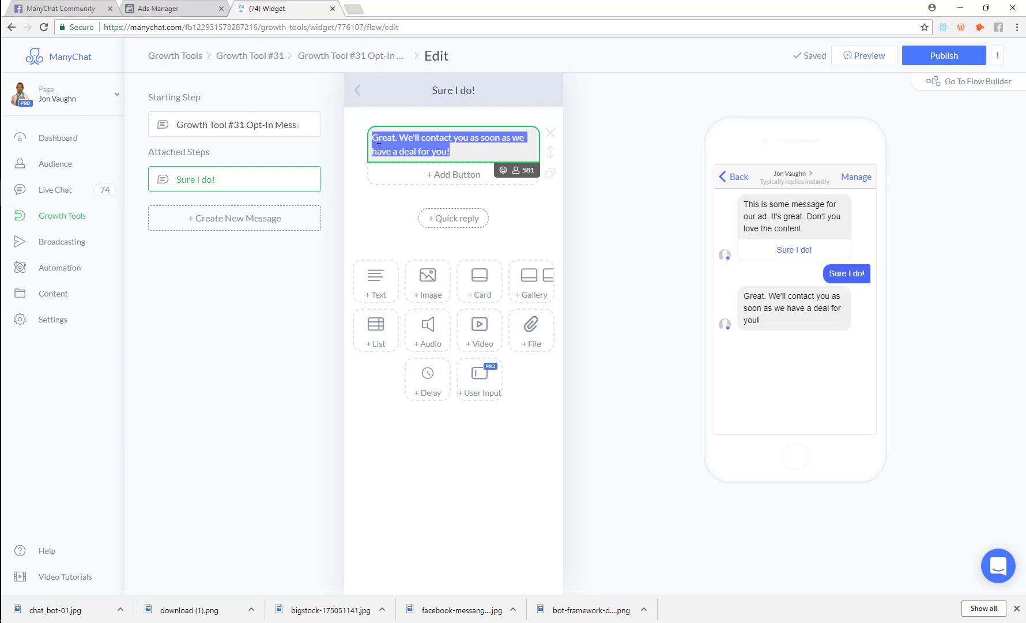
type("Thi")
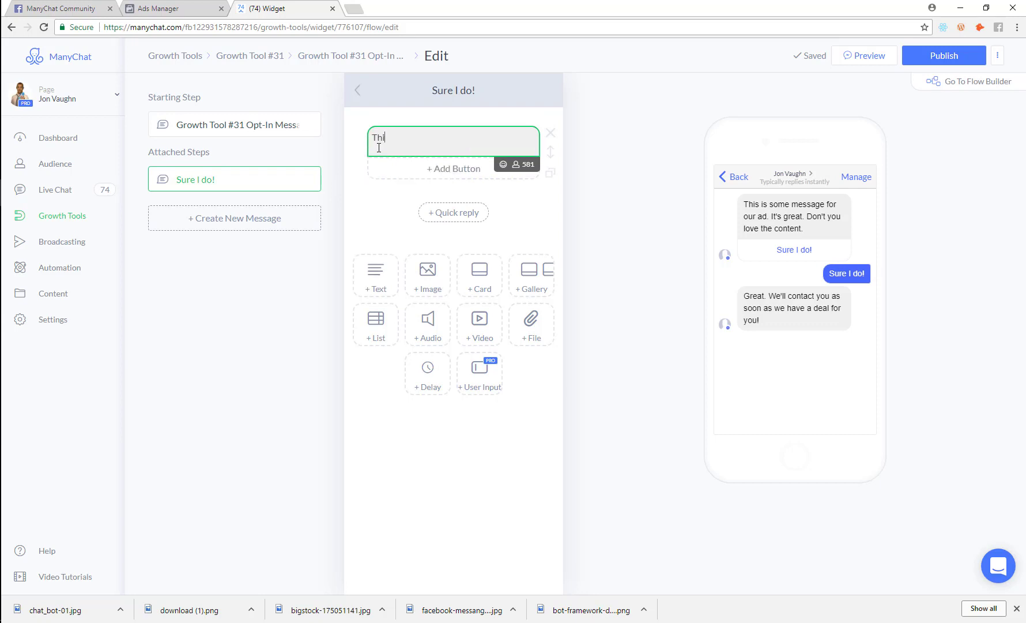
type("s is the second step.")
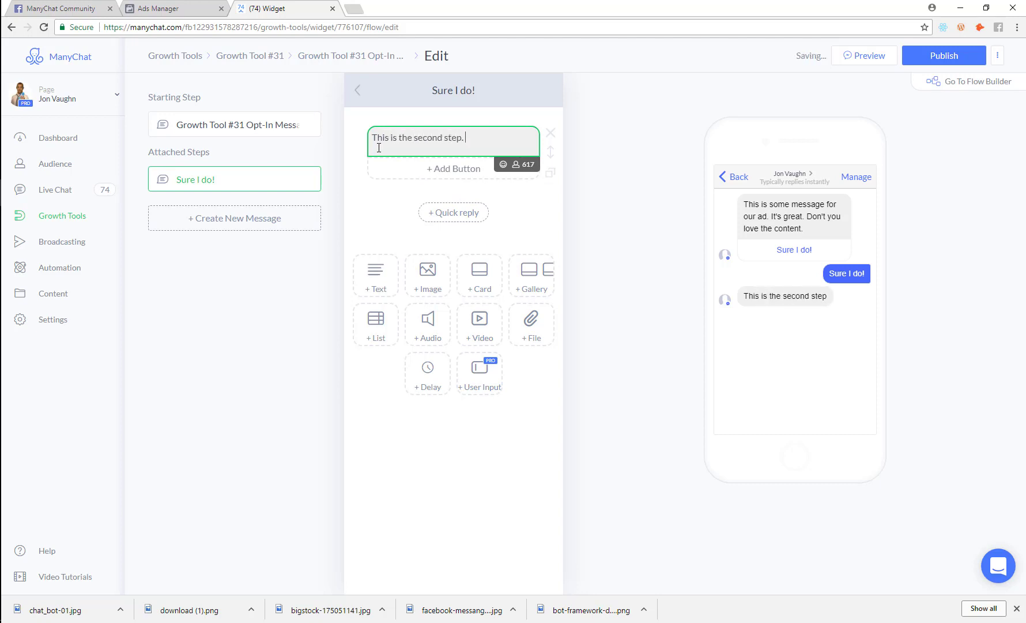
type(" Great you made")
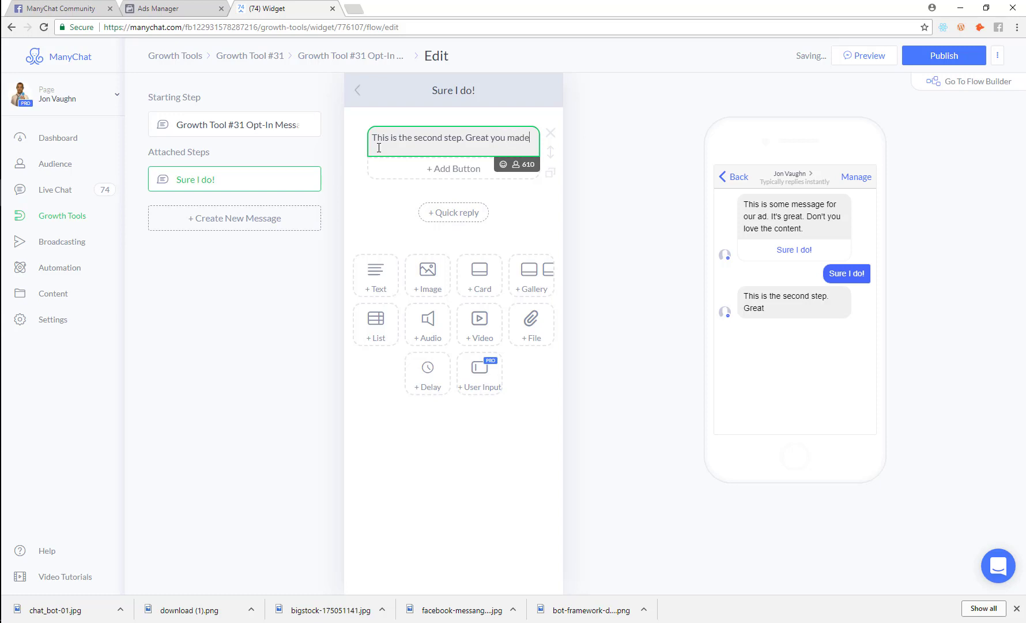
type(" it.")
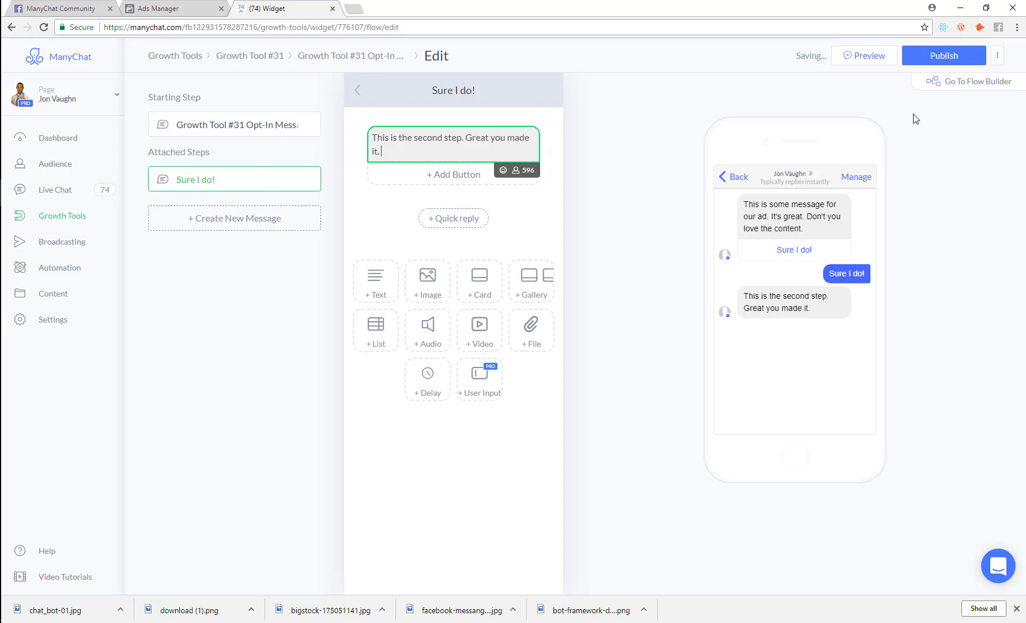
left_click(939, 55)
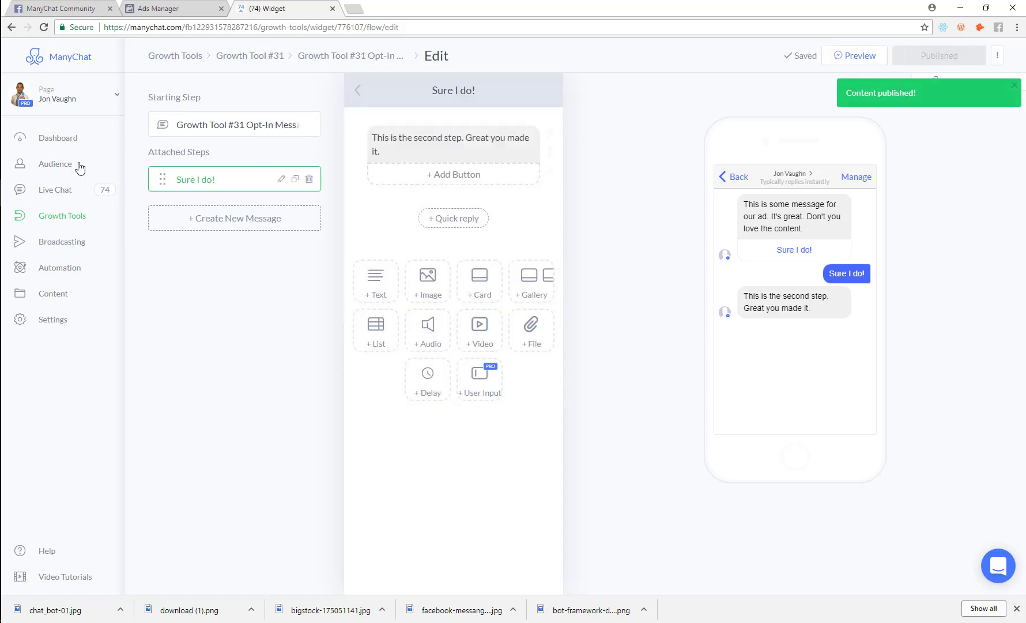
Retitle Growth Tool #31 as 'FB JSON DEMO MC Community'.
left_click(268, 58)
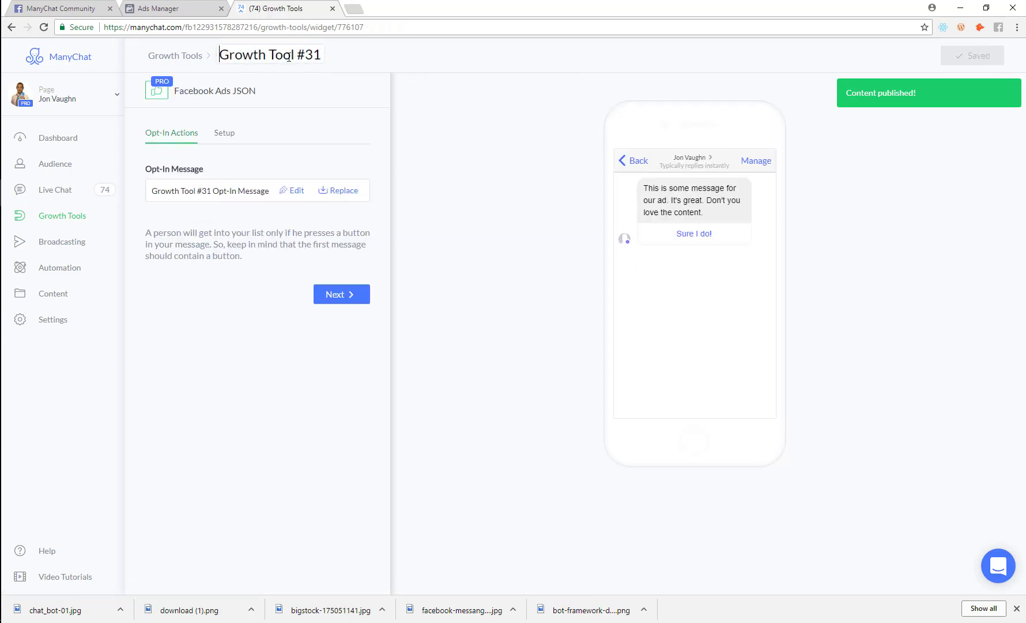
left_click(289, 57)
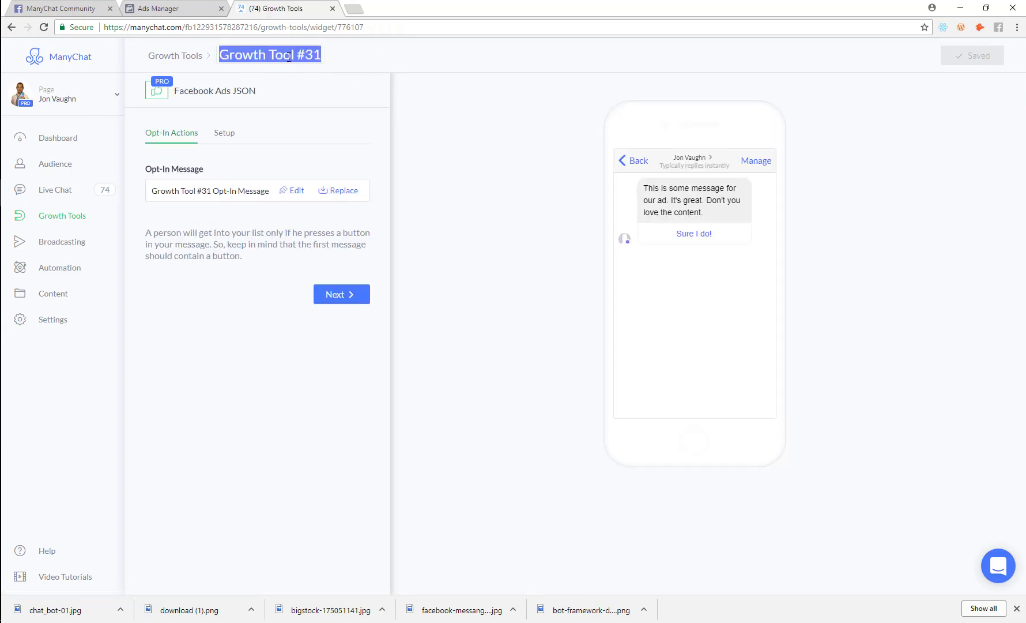
type("FB JSON ")
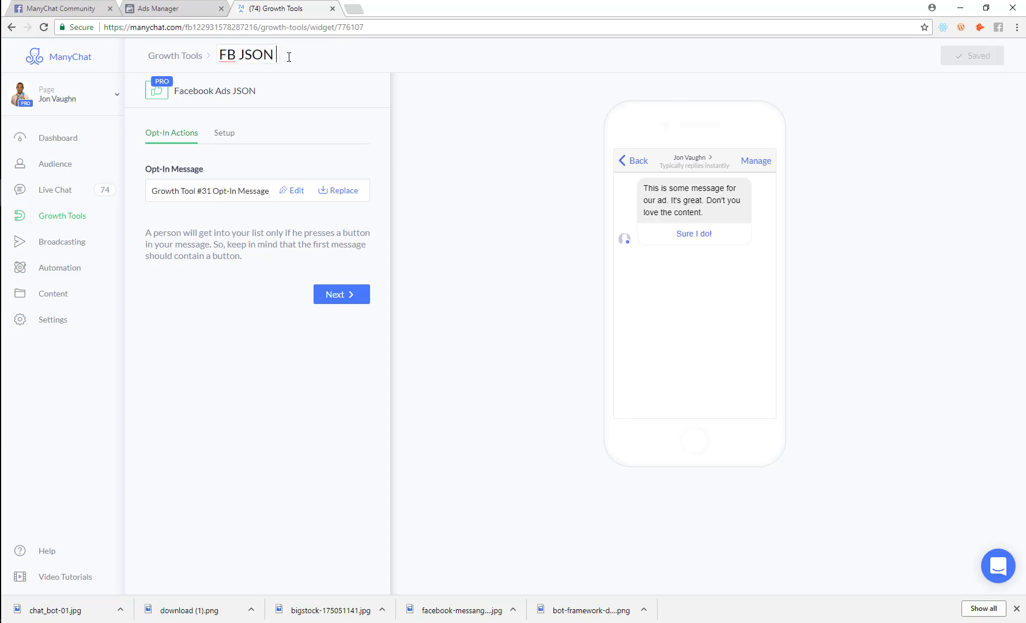
type("DEMO MC ")
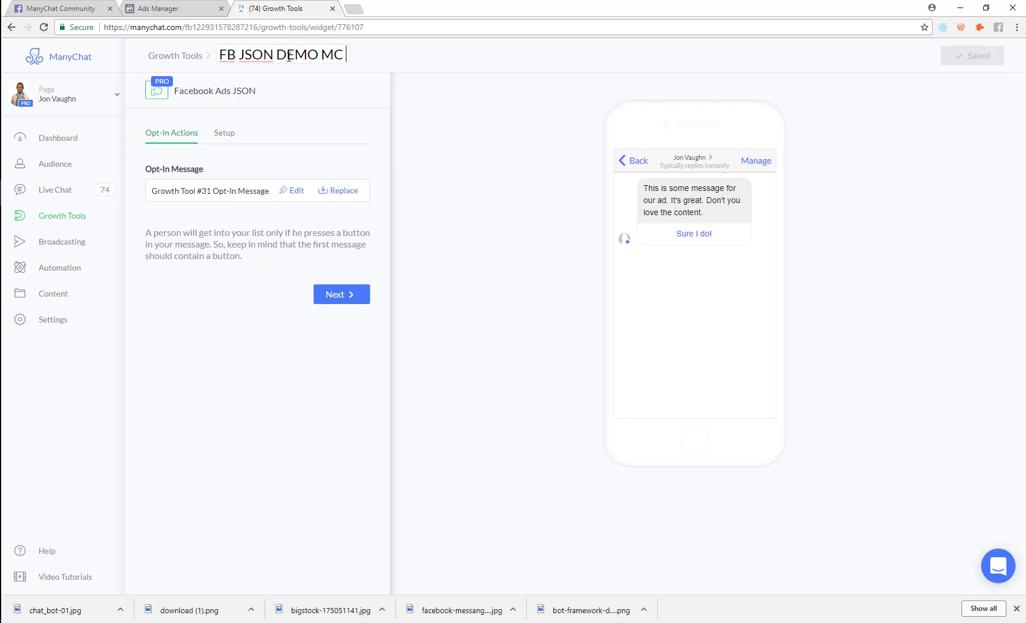
type("Community")
left_click(342, 295)
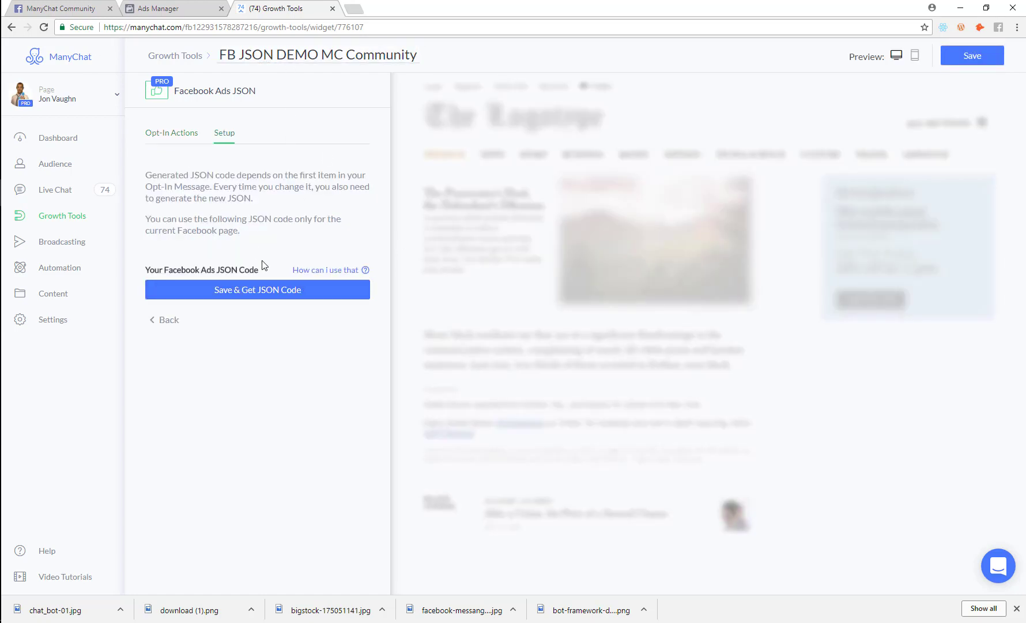
left_click(184, 139)
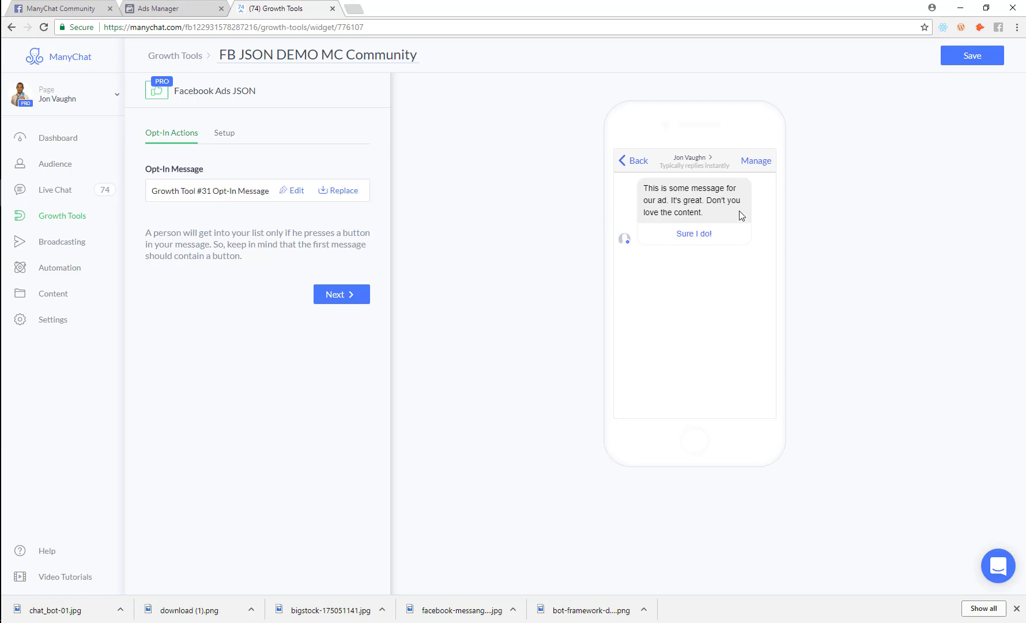
left_click(292, 191)
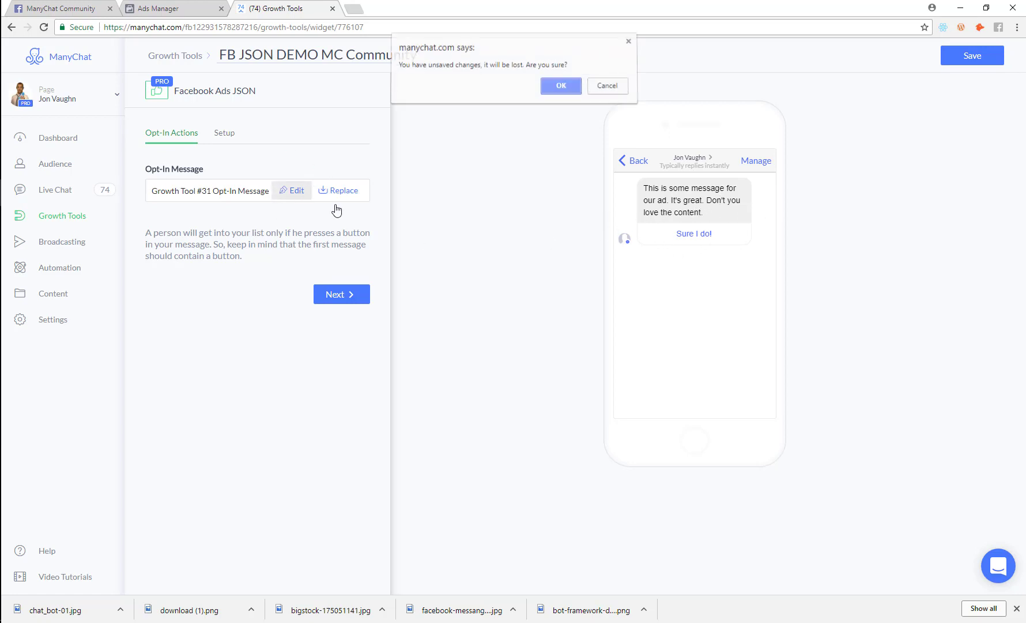
left_click(610, 93)
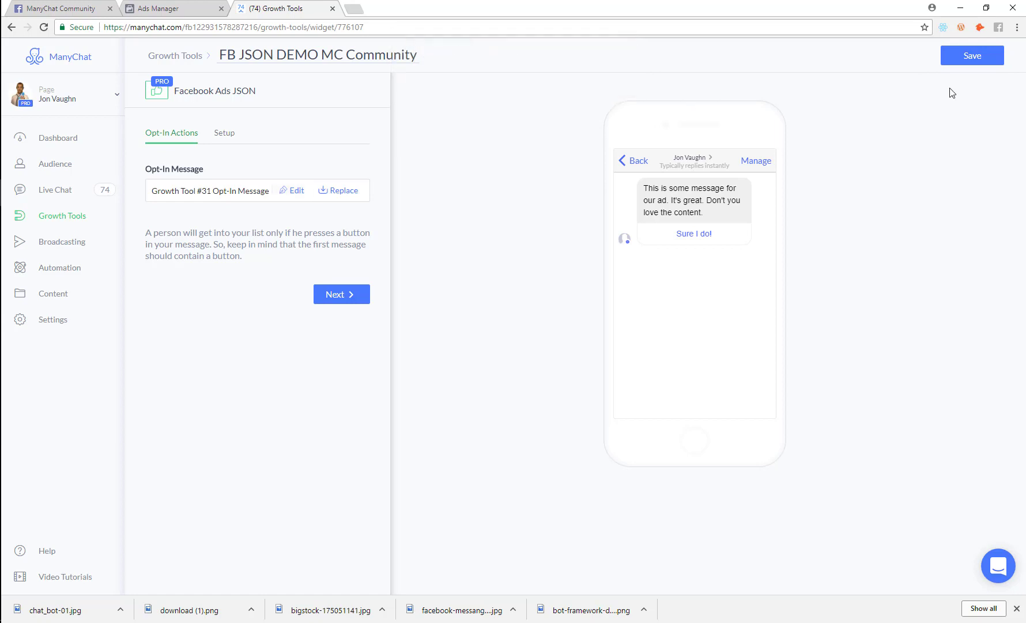
Review the opt-in message and its Sure I do! step reading 'This is the second step. Great you made it.'.
left_click(284, 199)
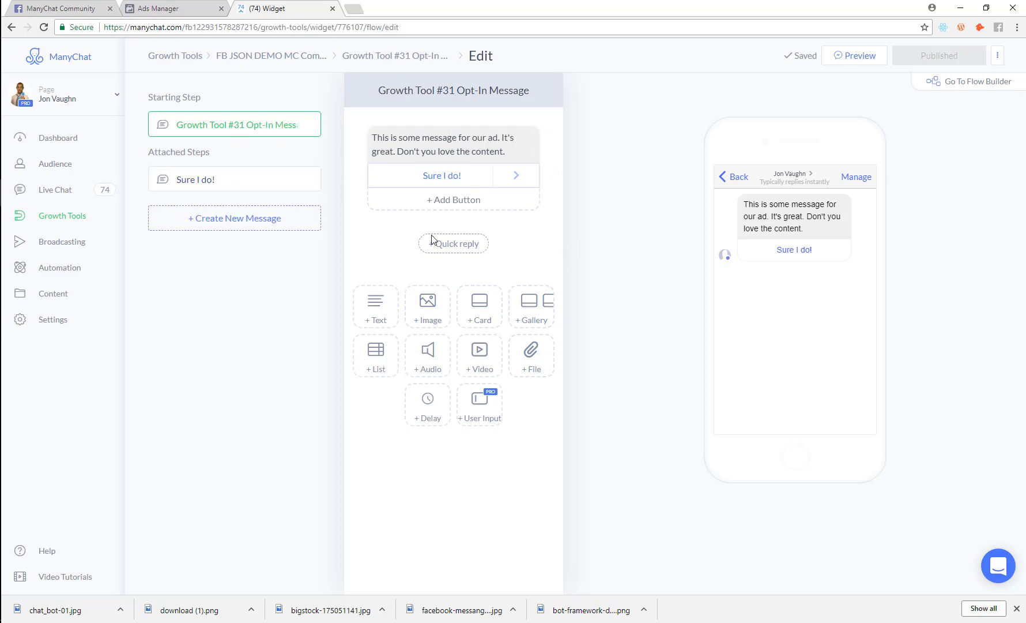
left_click(456, 128)
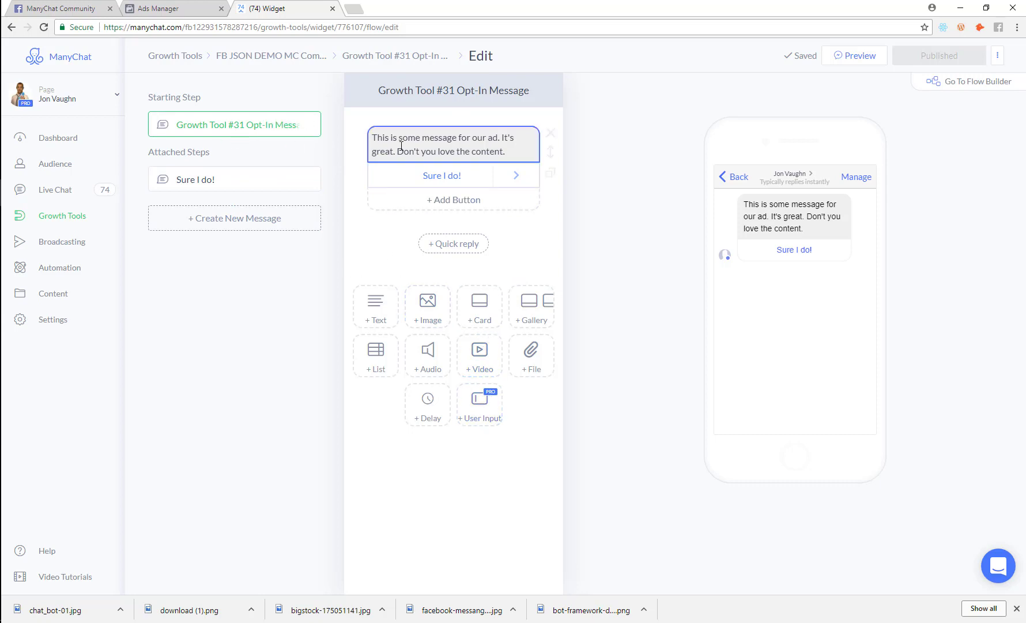
left_click_drag(509, 152, 341, 141)
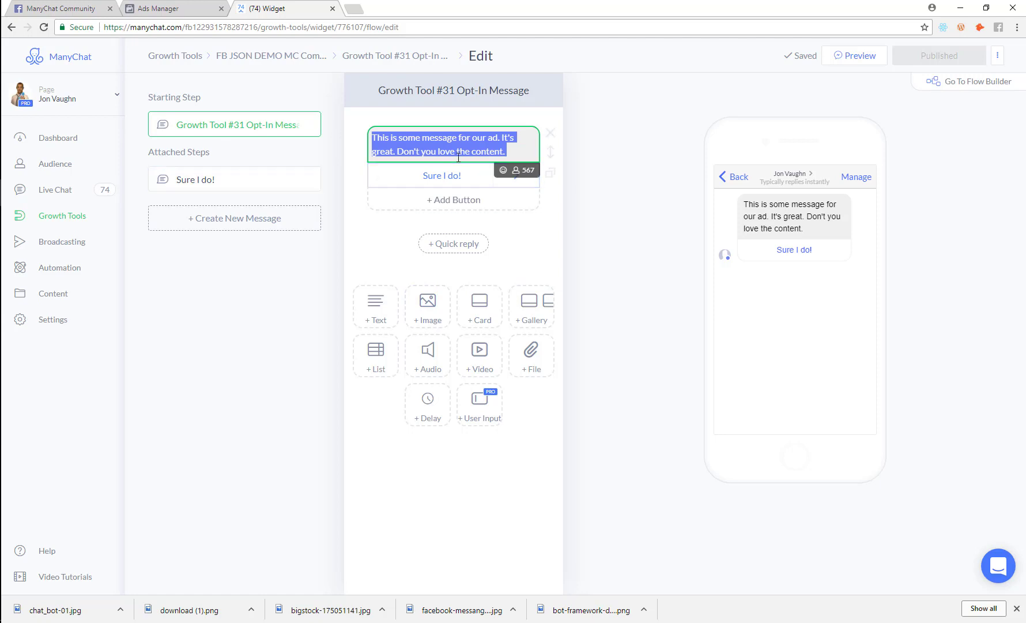
left_click(202, 179)
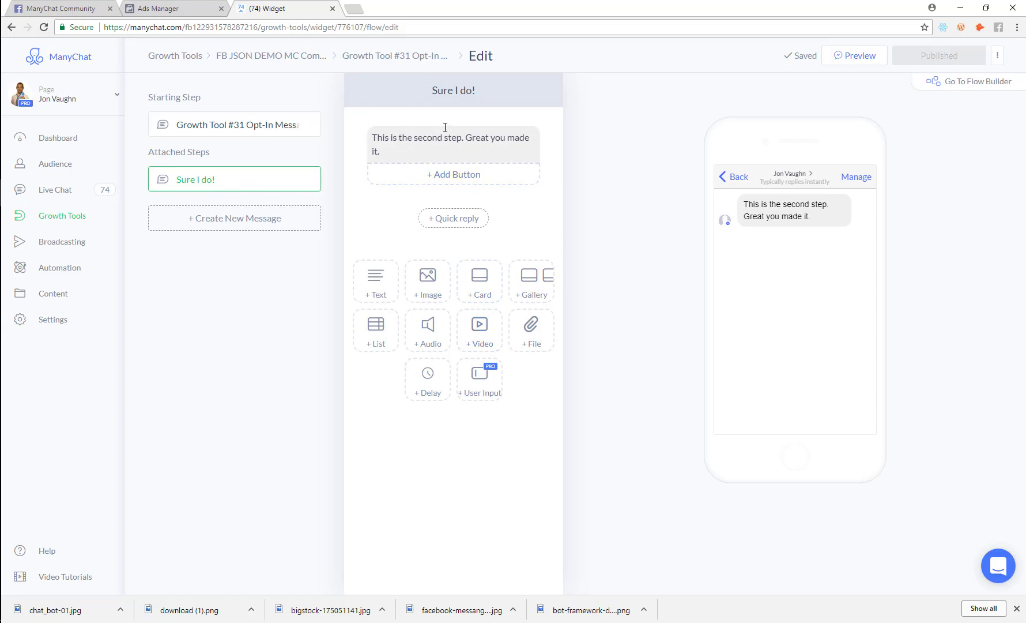
left_click(408, 150)
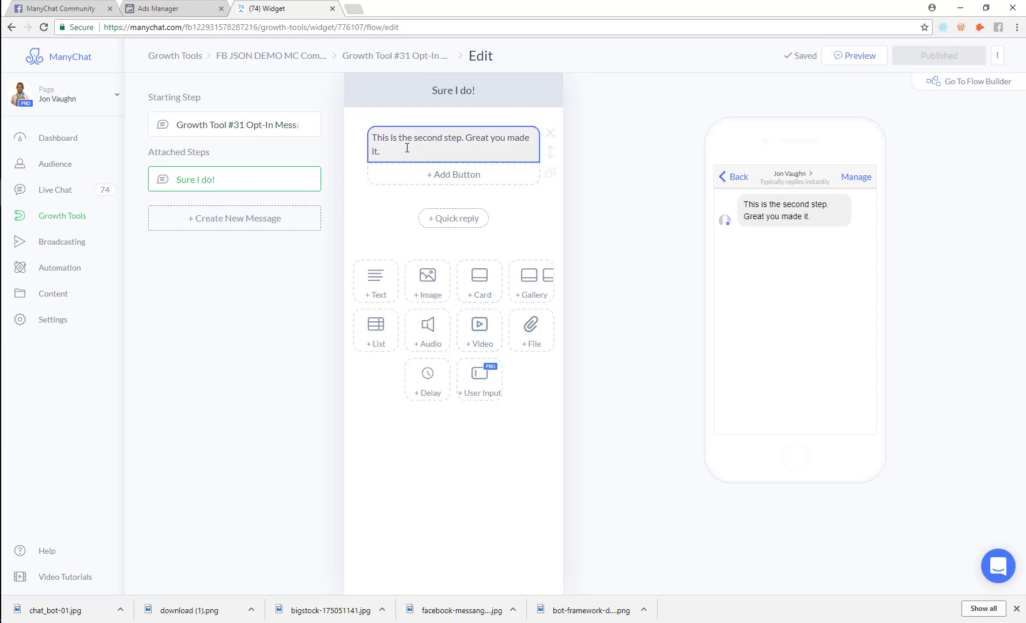
Copy the FB JSON DEMO MC Community tool's Facebook Ads JSON code from its Setup tab into Ads Manager.
left_click(262, 56)
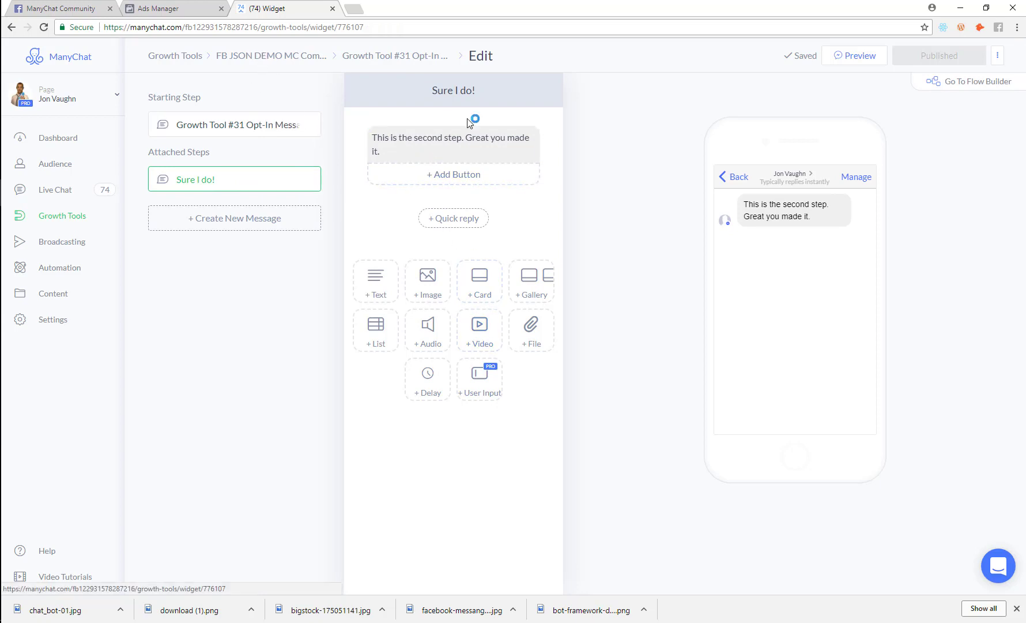
left_click(226, 134)
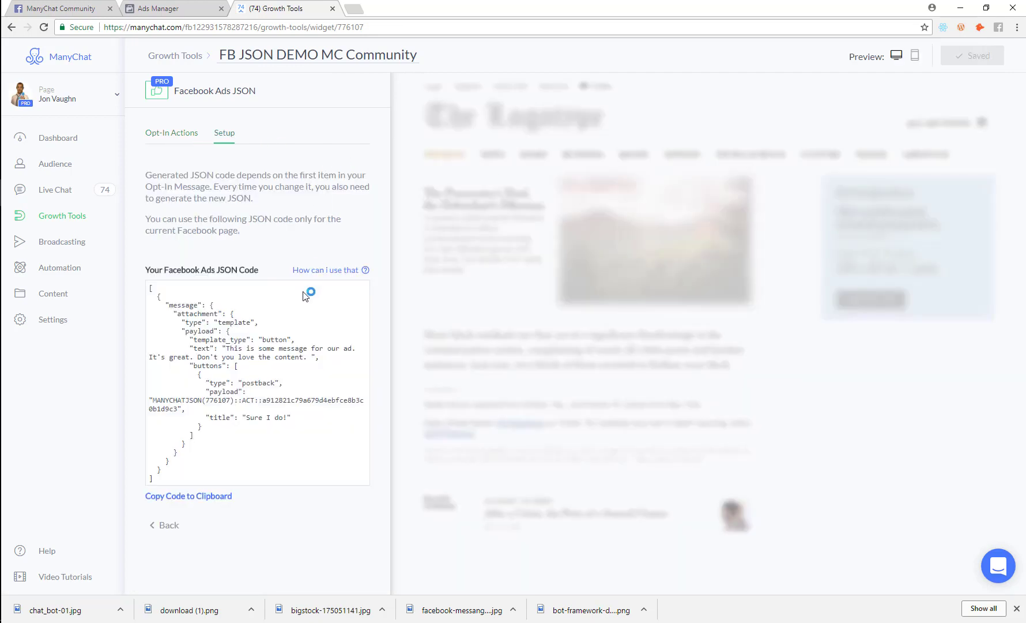
left_click_drag(291, 418, 138, 287)
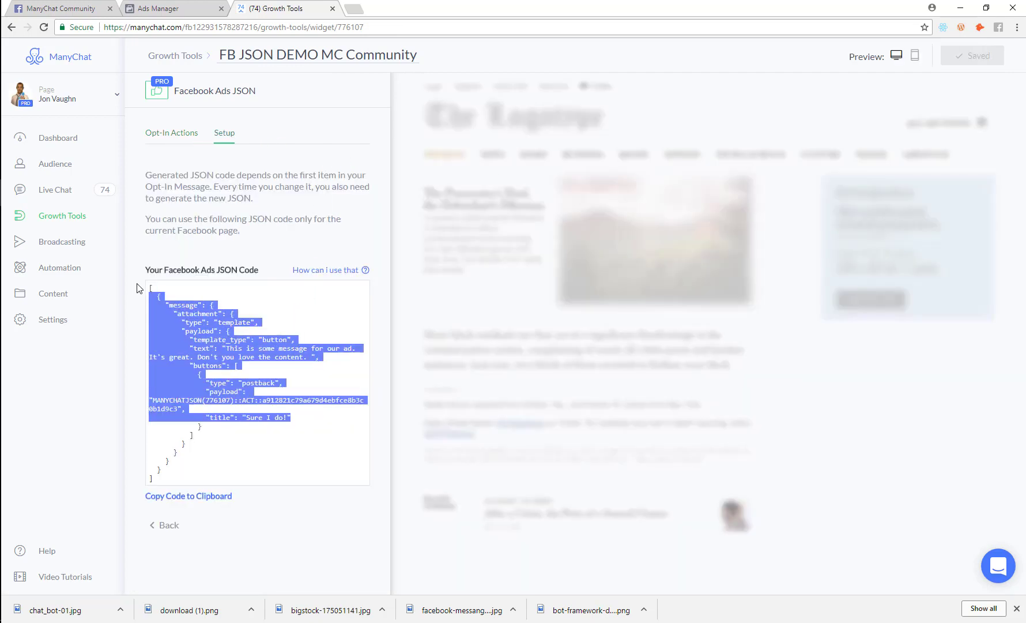
left_click(201, 362)
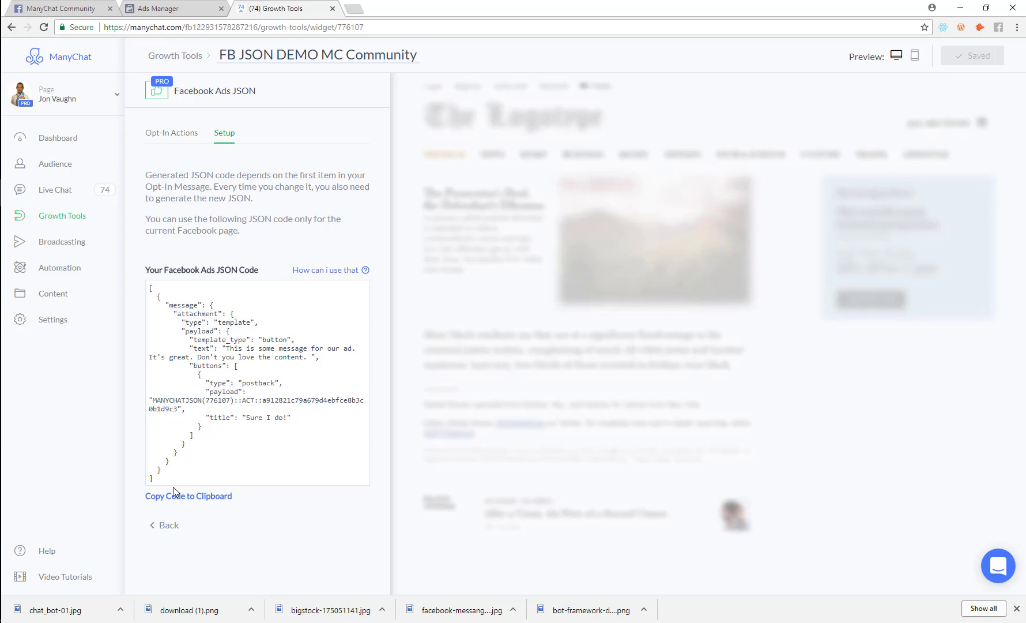
left_click_drag(175, 483, 144, 284)
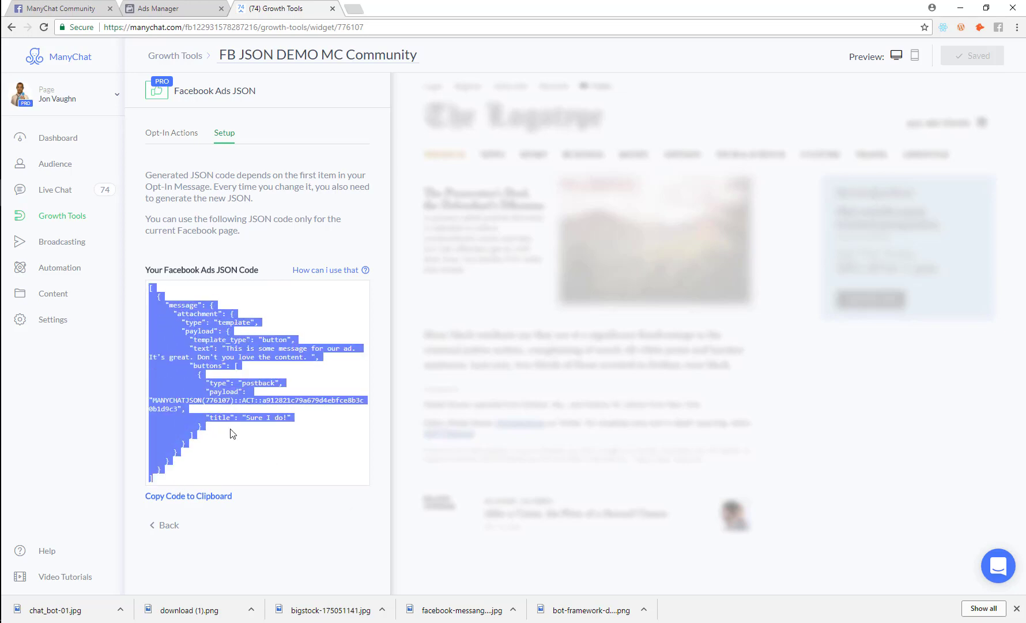
left_click(328, 123)
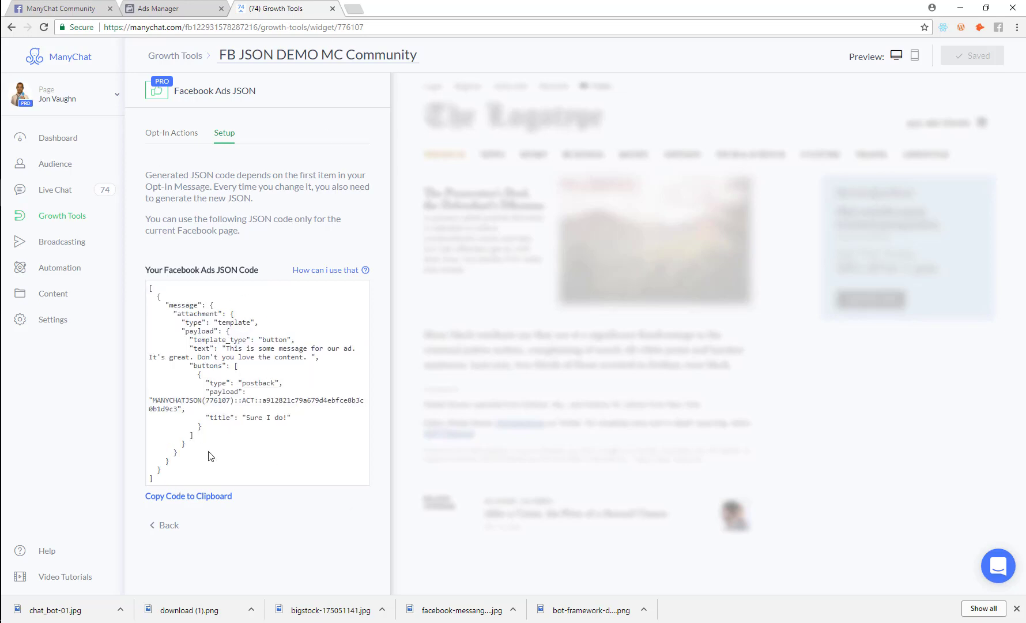
left_click_drag(180, 482, 150, 291)
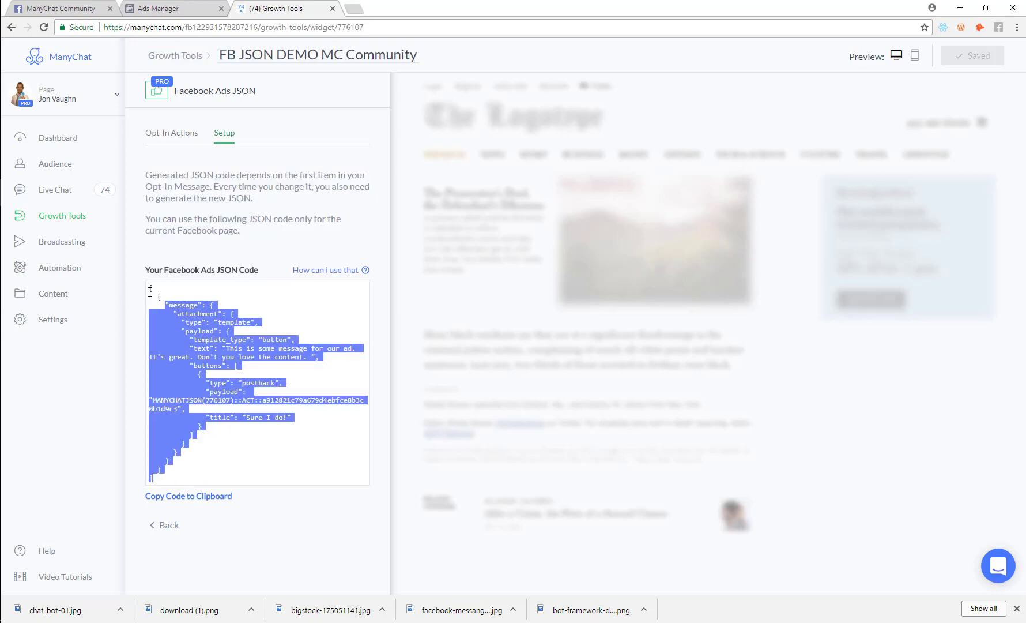
left_click(153, 7)
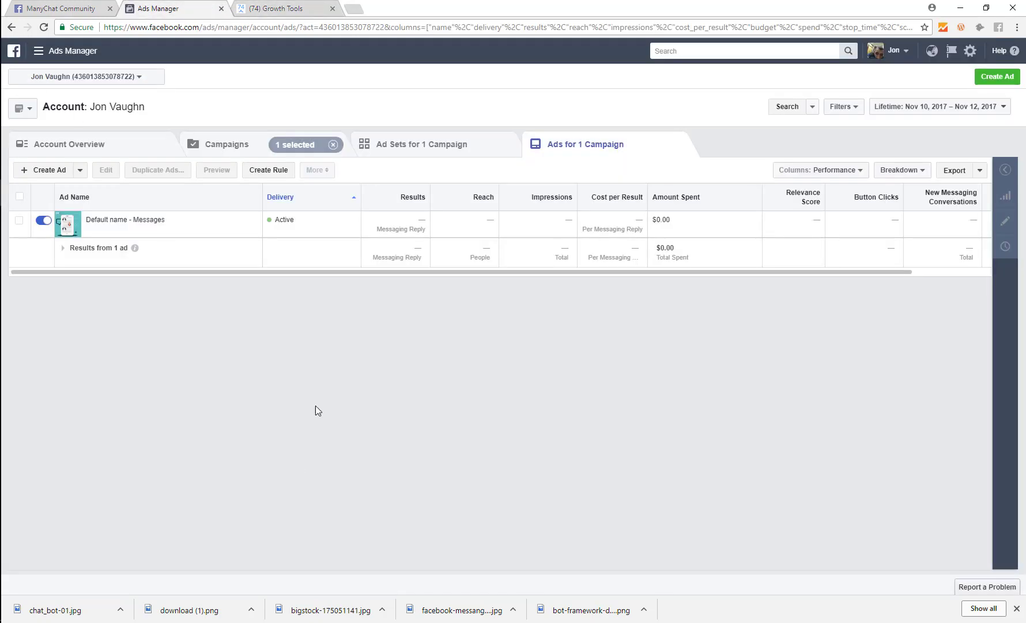
Create a new Messages-objective campaign named 'Manychat DEMO'.
left_click(994, 78)
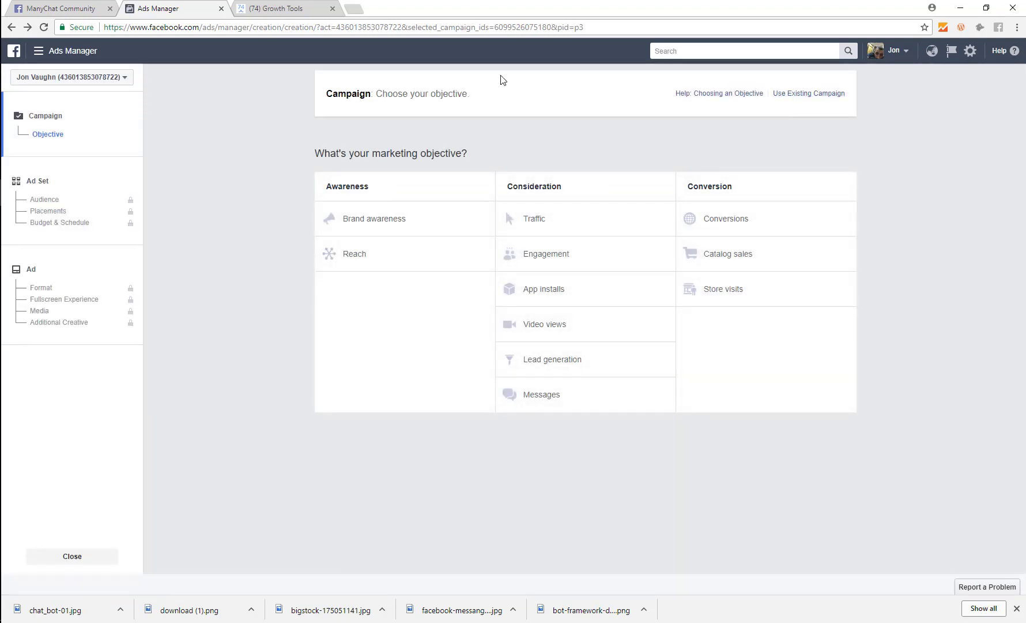
left_click(542, 395)
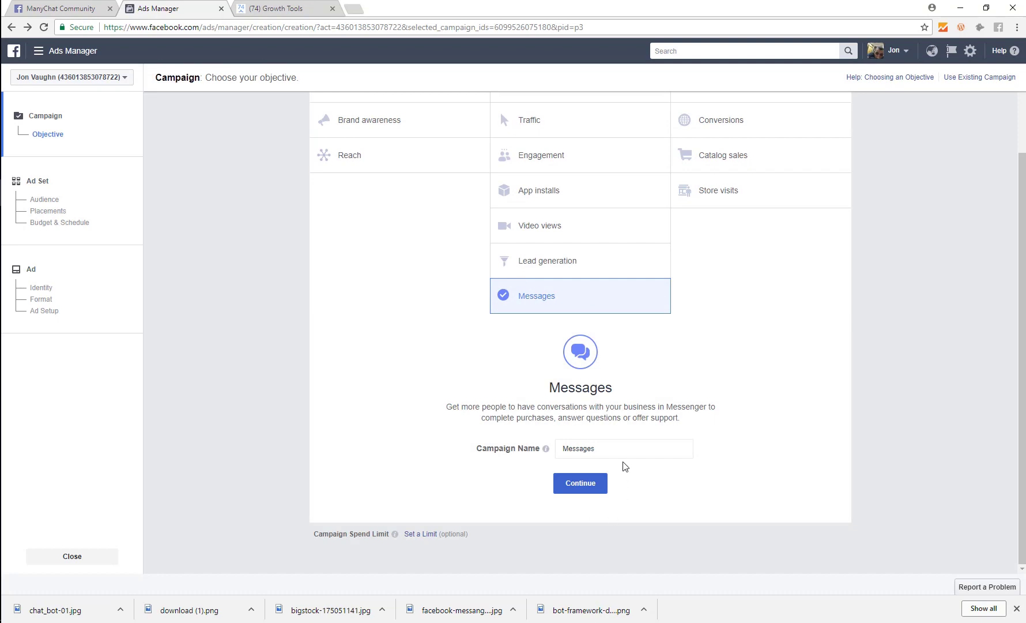
left_click(619, 448)
double_click(603, 449)
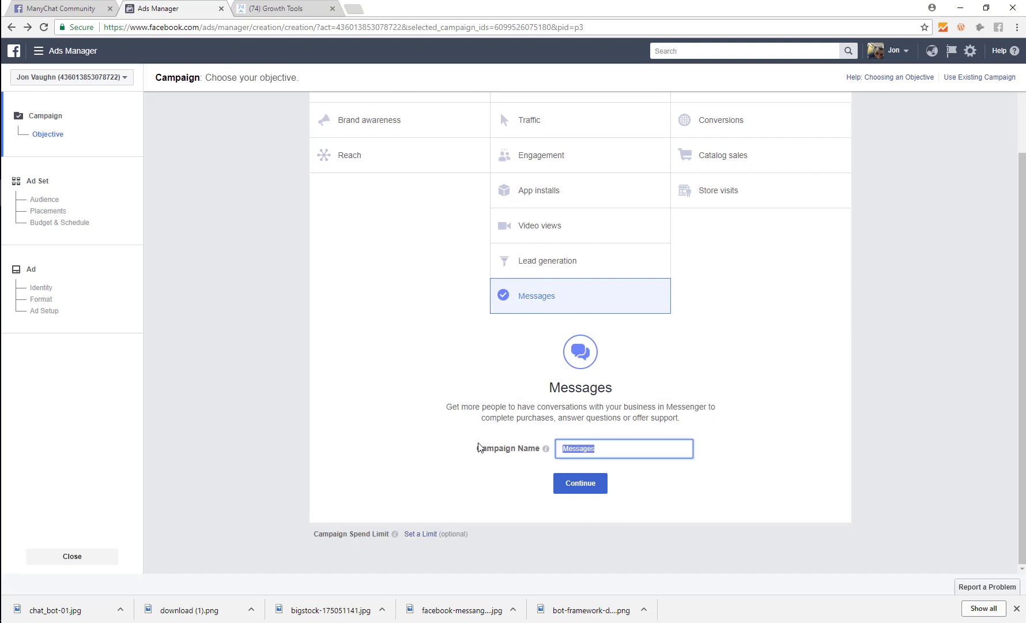
type("Manychat DEMO")
Continue to the ad set, select the saved 'Facebook Page owners' audience, and open it for editing.
left_click(582, 487)
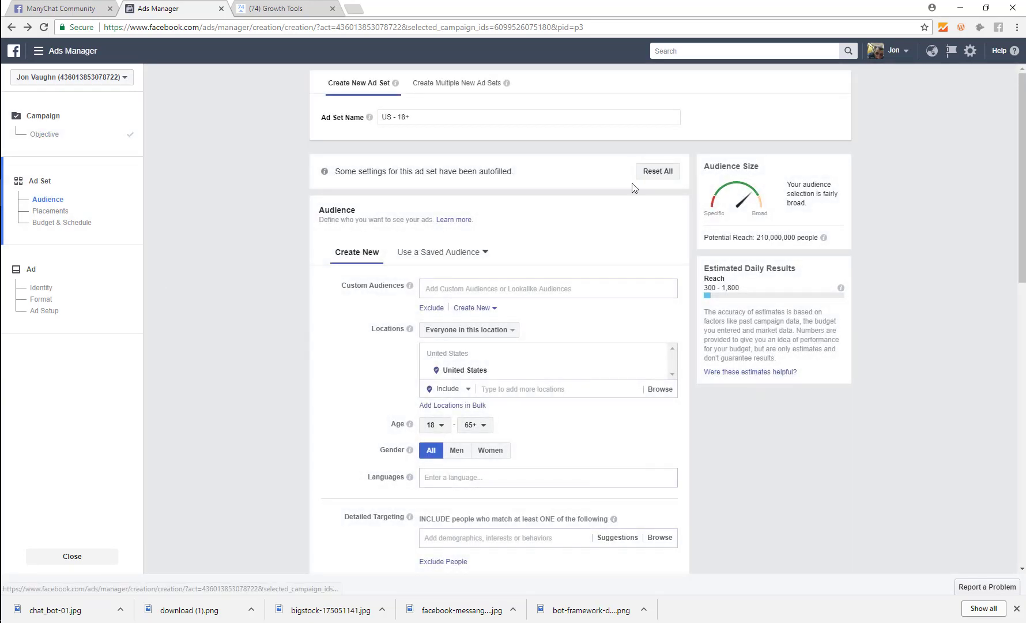
scroll(476, 259, "down", 3)
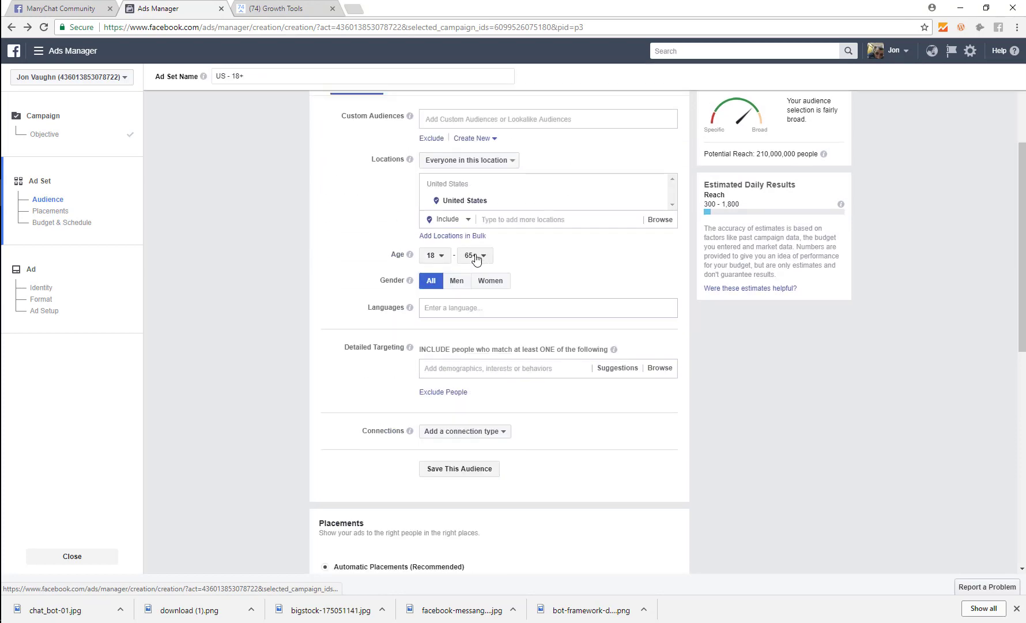
scroll(476, 259, "up", 3)
scroll(476, 259, "down", 12)
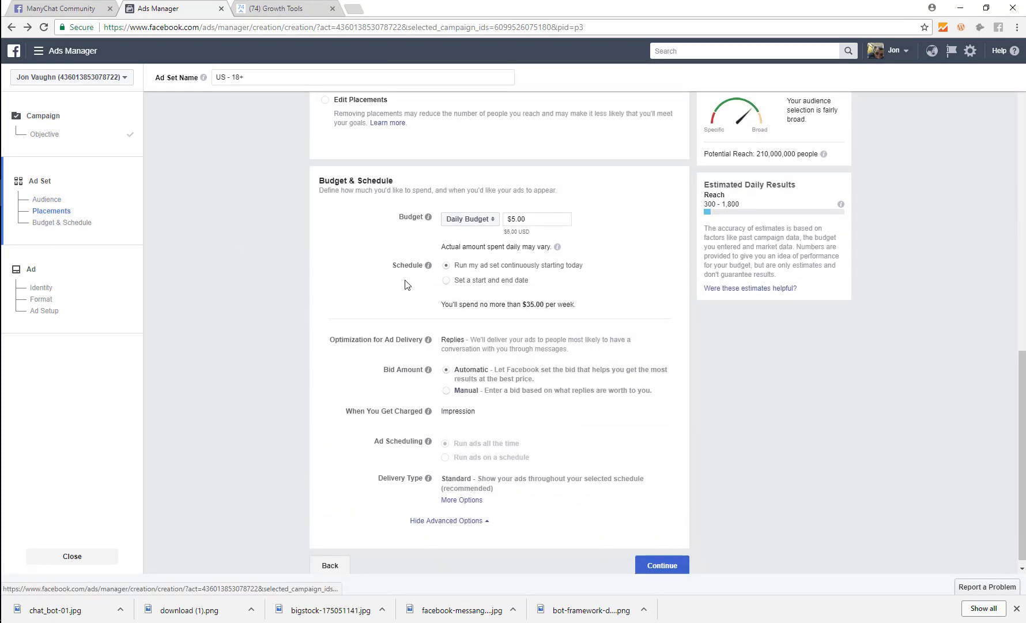
scroll(405, 283, "up", 12)
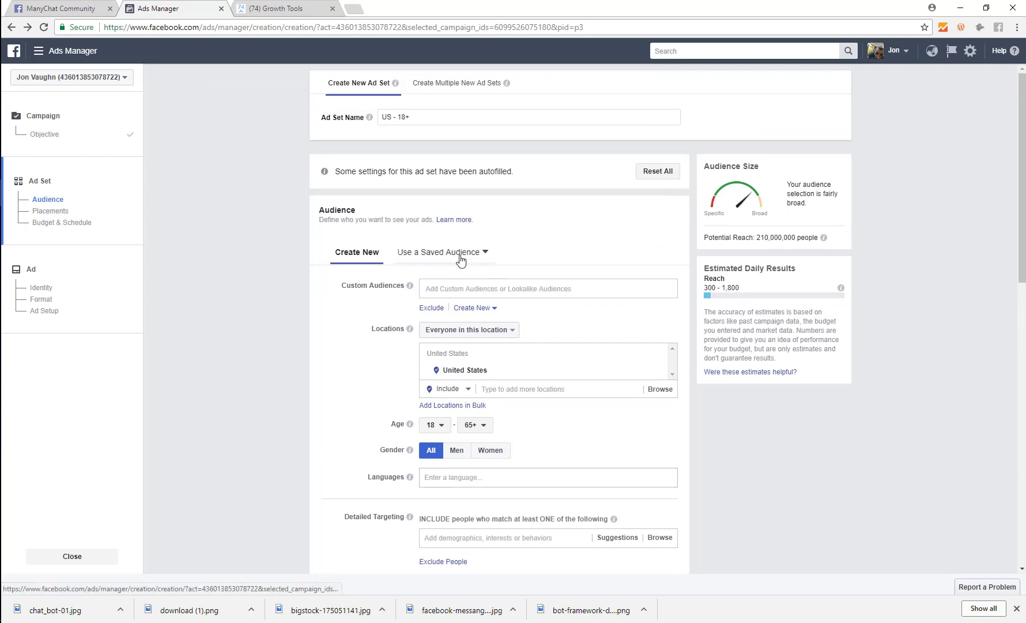
left_click(460, 260)
mouse_move(452, 339)
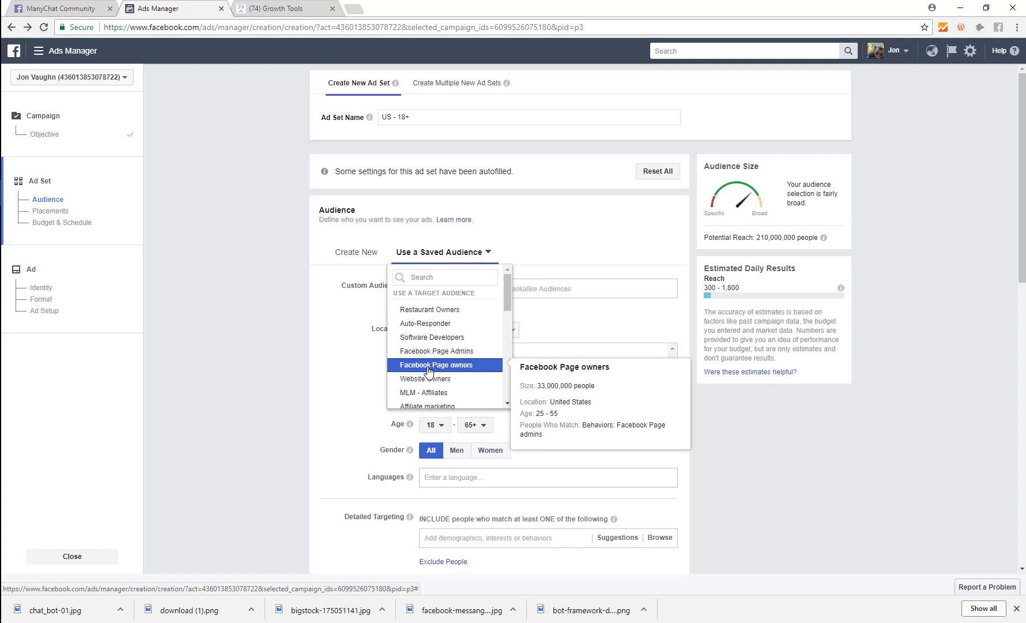
left_click(427, 370)
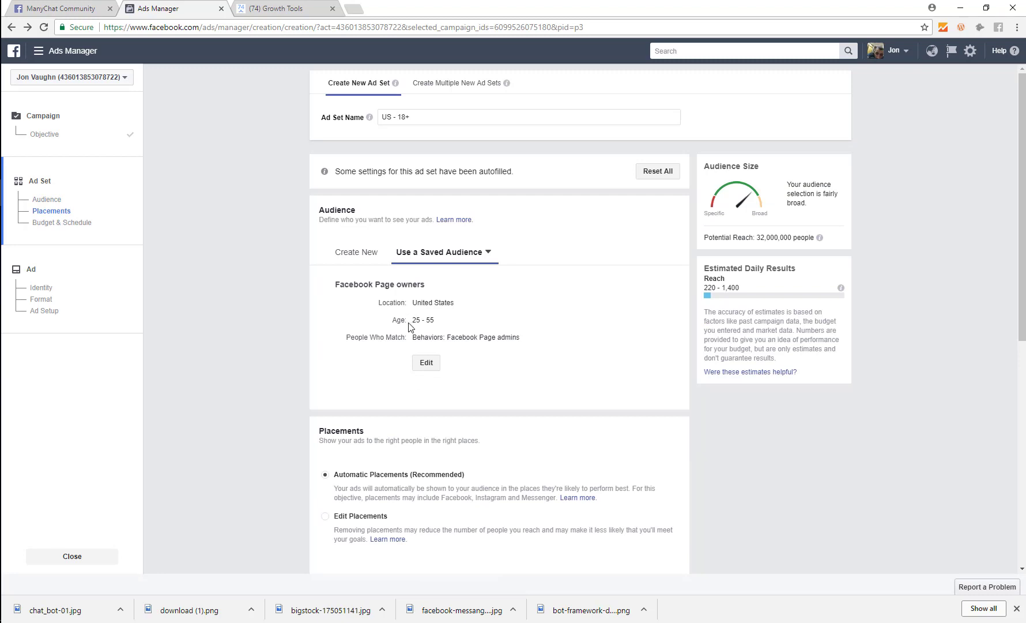
left_click(426, 362)
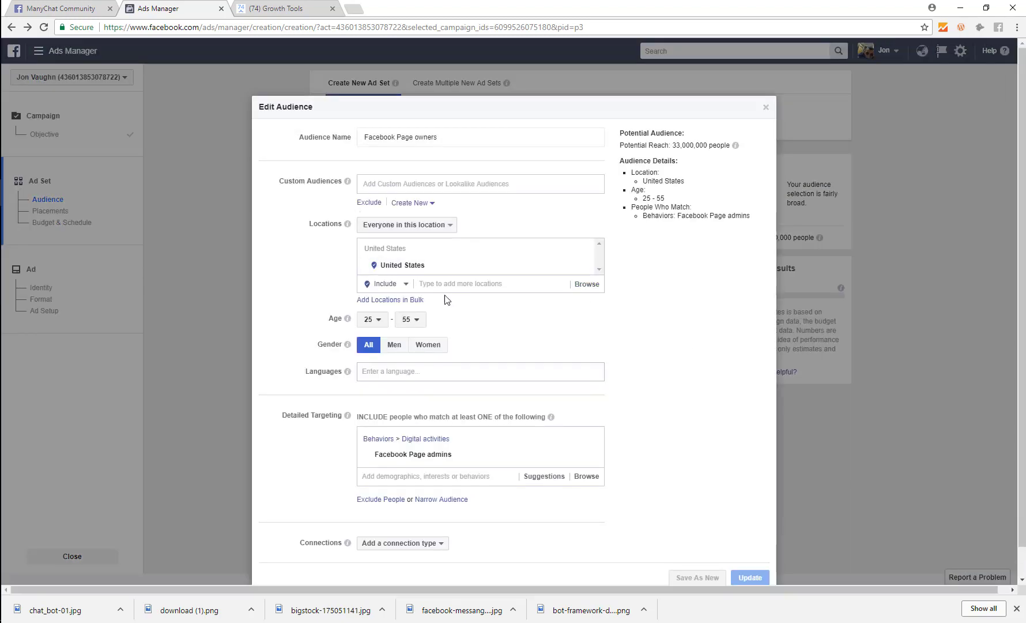
Set the audience's maximum age to 42, giving a 25–42 range, and save it.
left_click(411, 320)
scroll(417, 392, "up", 2)
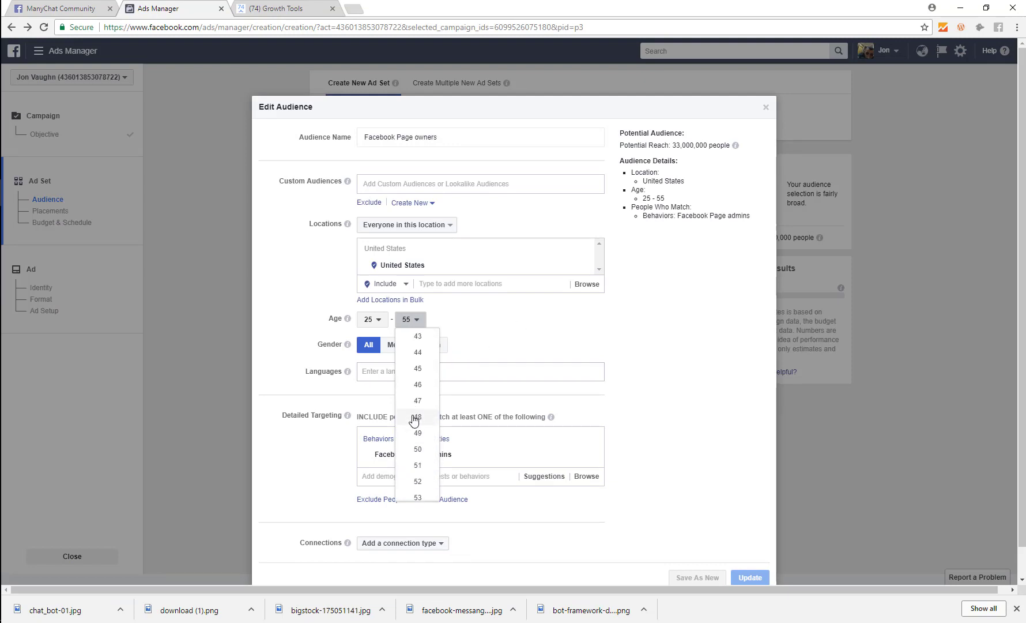
scroll(419, 379, "up", 2)
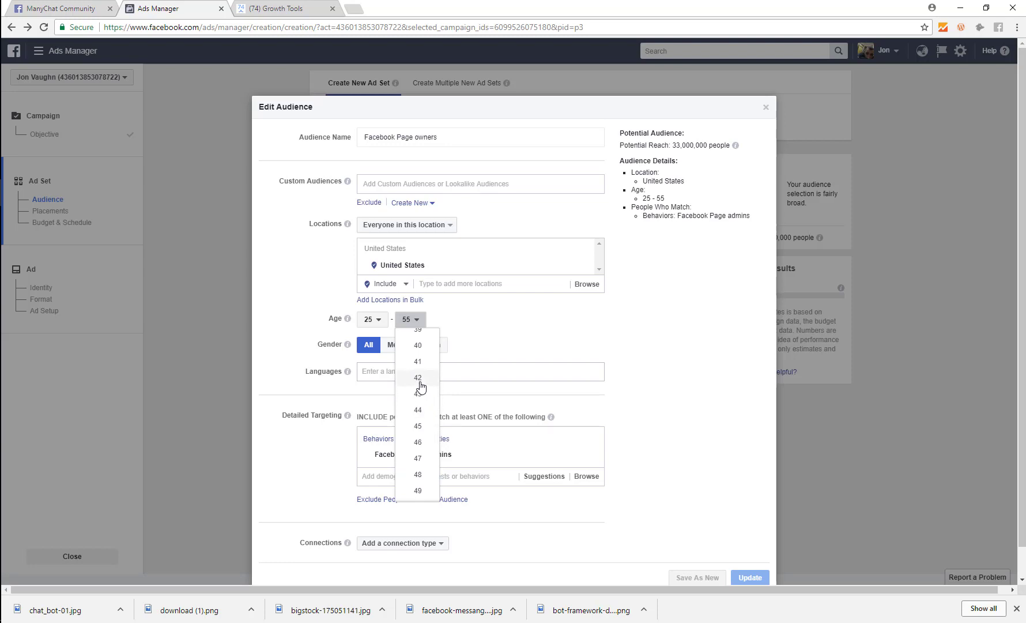
left_click(418, 378)
scroll(525, 344, "down", 1)
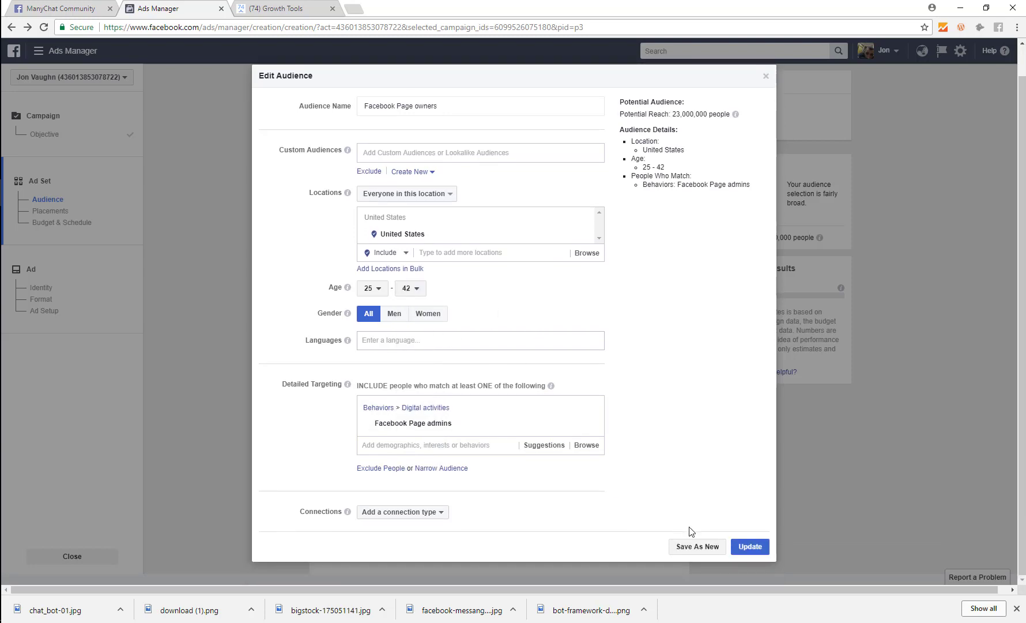
left_click(746, 546)
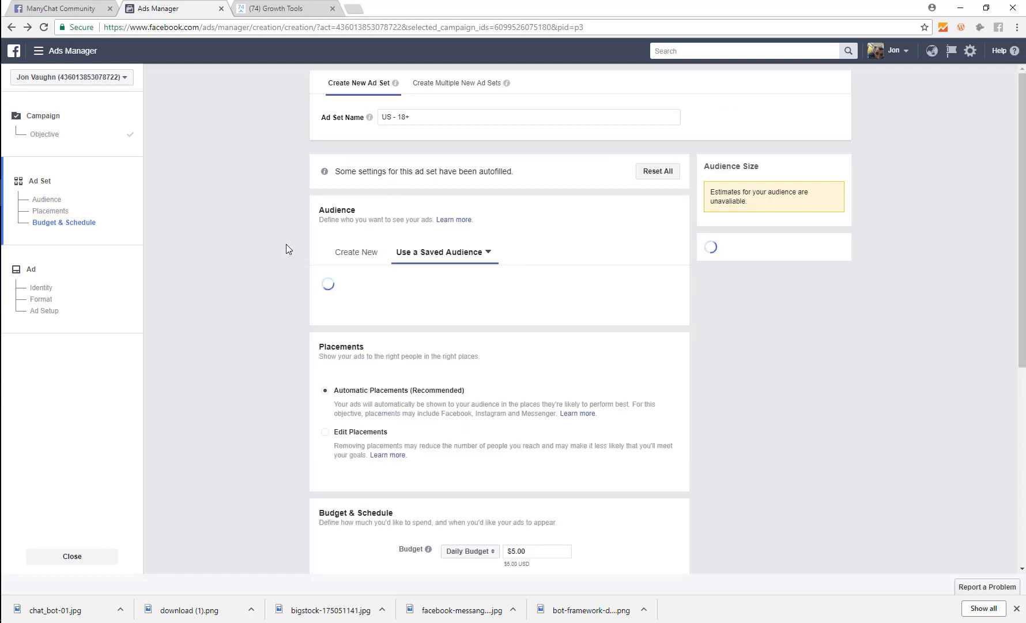
Give the ad set a start and end date, ending on November 12, 2017.
scroll(330, 397, "down", 3)
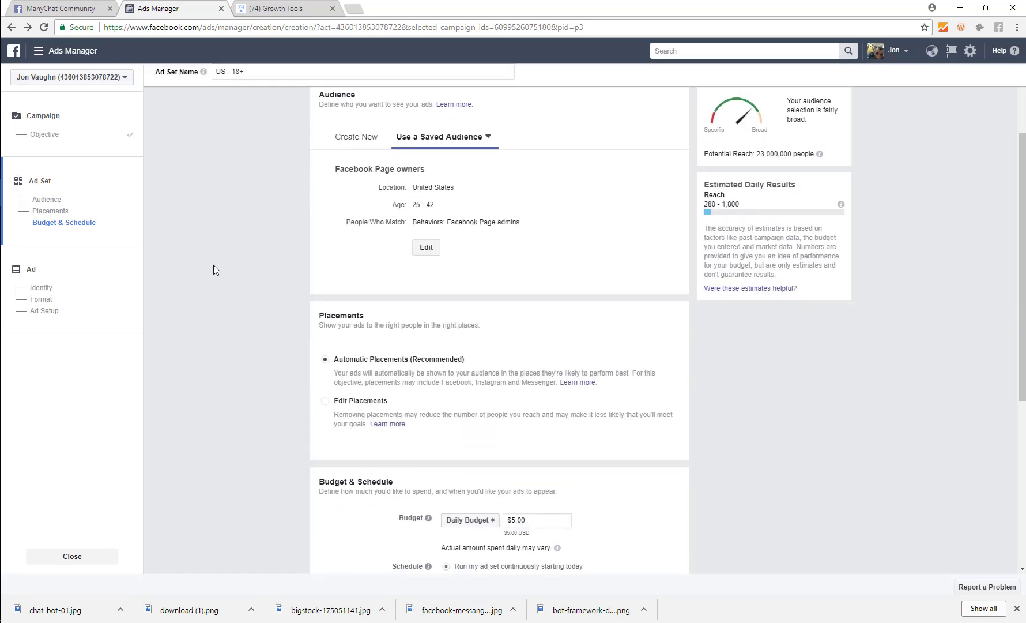
scroll(376, 320, "down", 3)
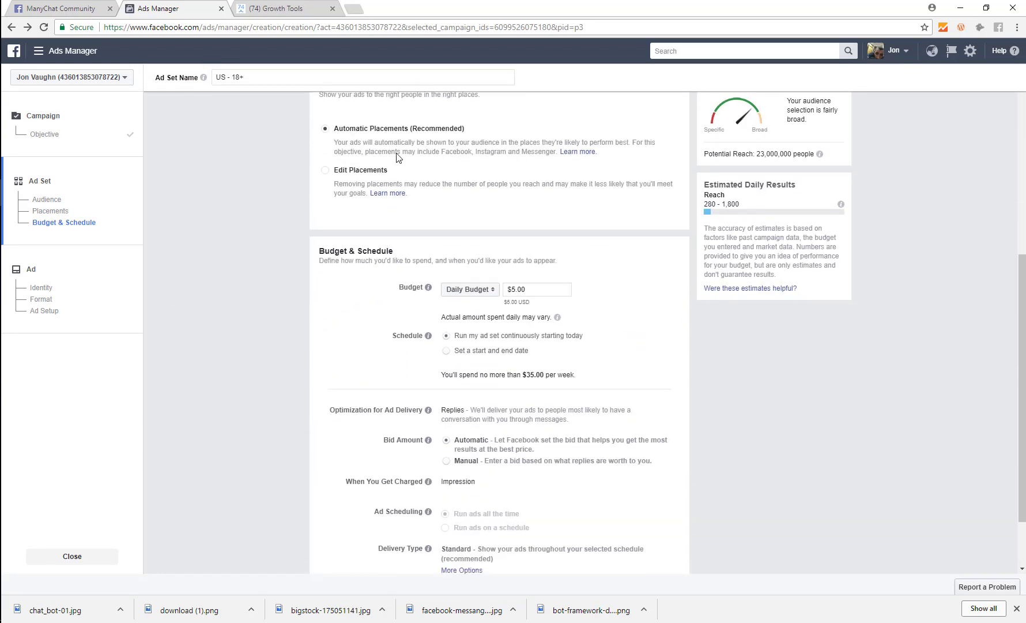
scroll(363, 289, "up", 3)
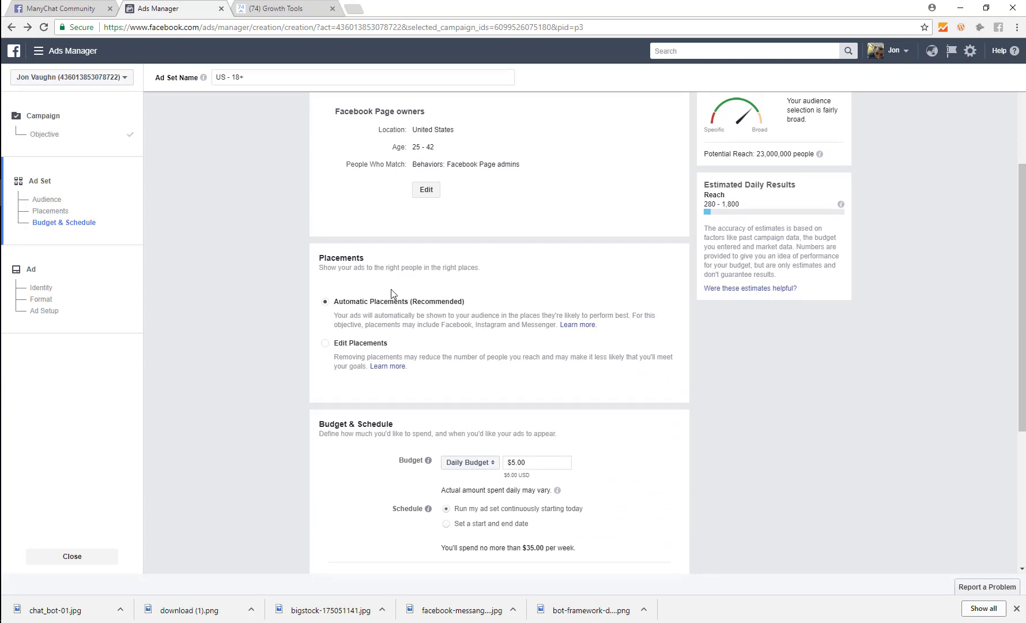
scroll(391, 294, "down", 3)
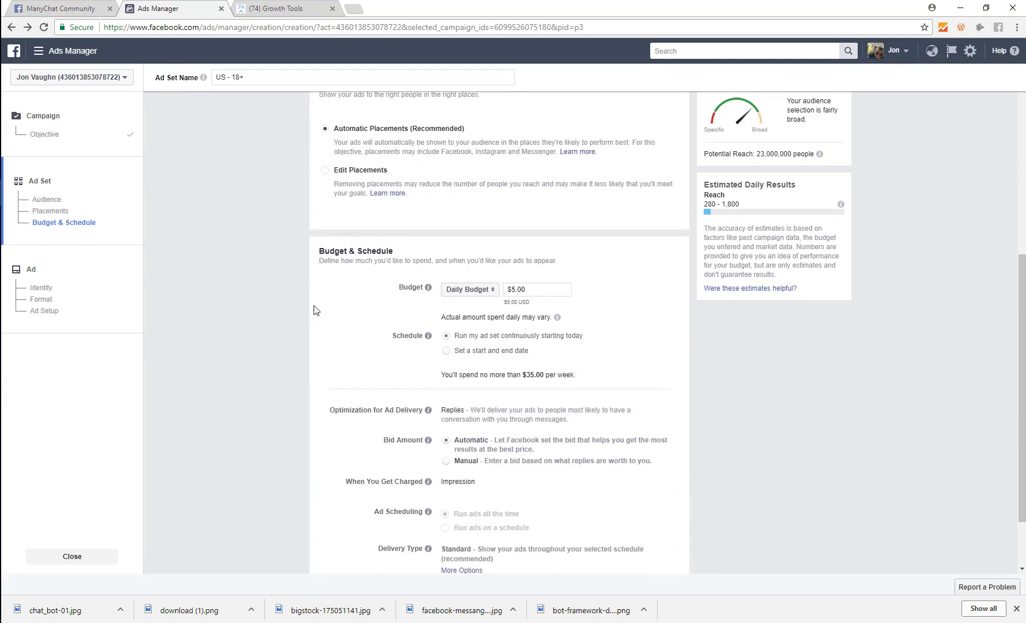
left_click(456, 352)
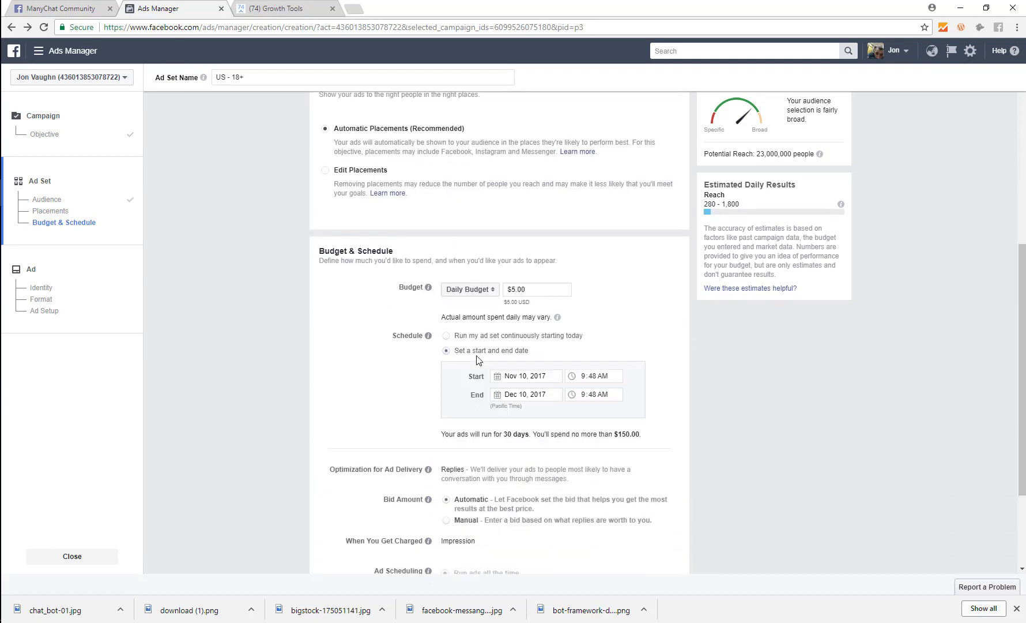
left_click(513, 396)
left_click(505, 415)
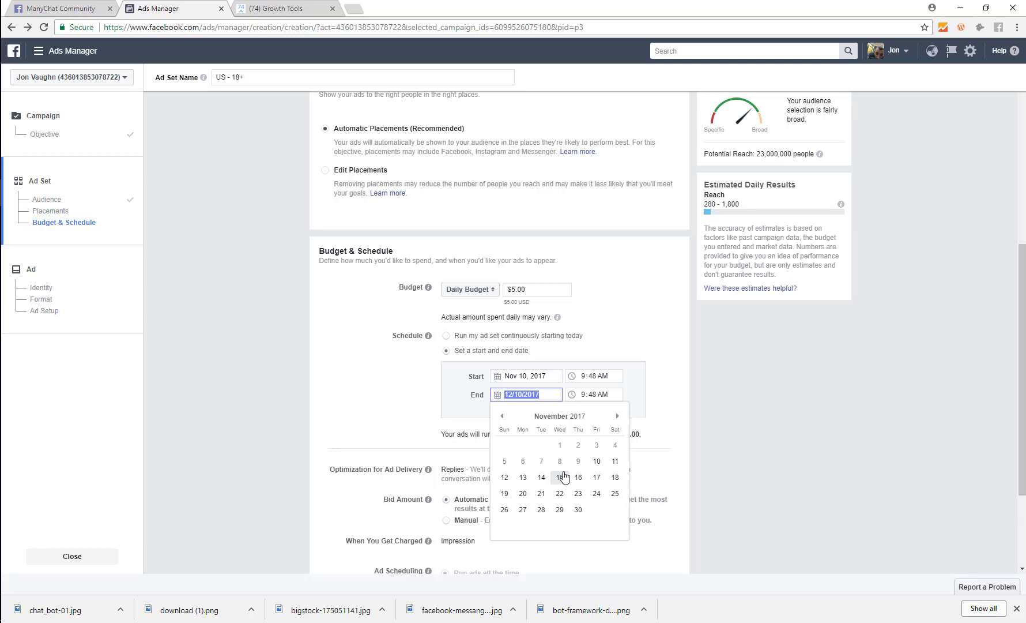
left_click(504, 476)
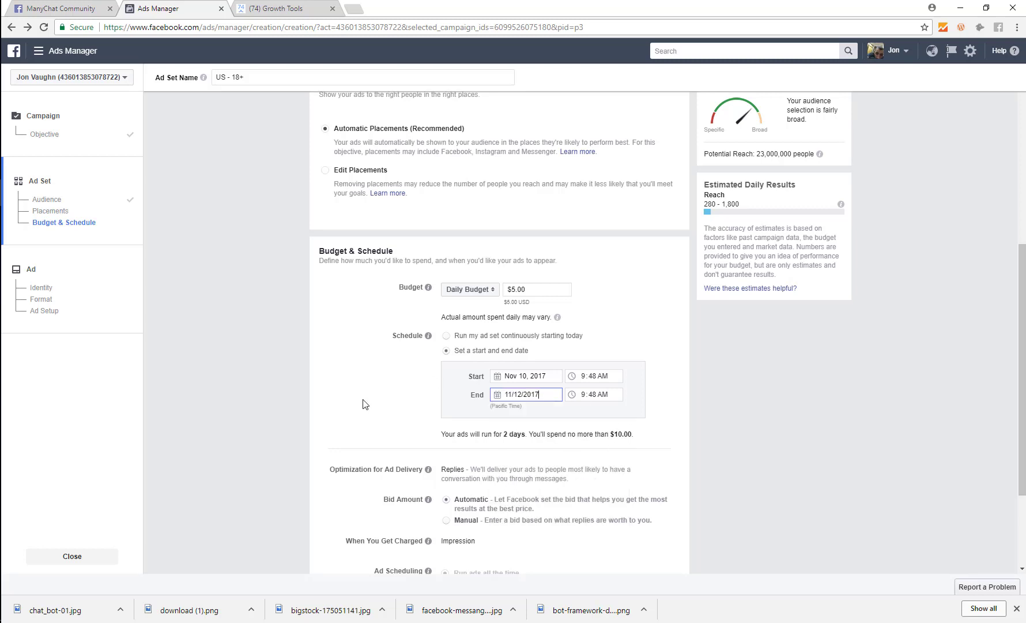
scroll(363, 403, "down", 3)
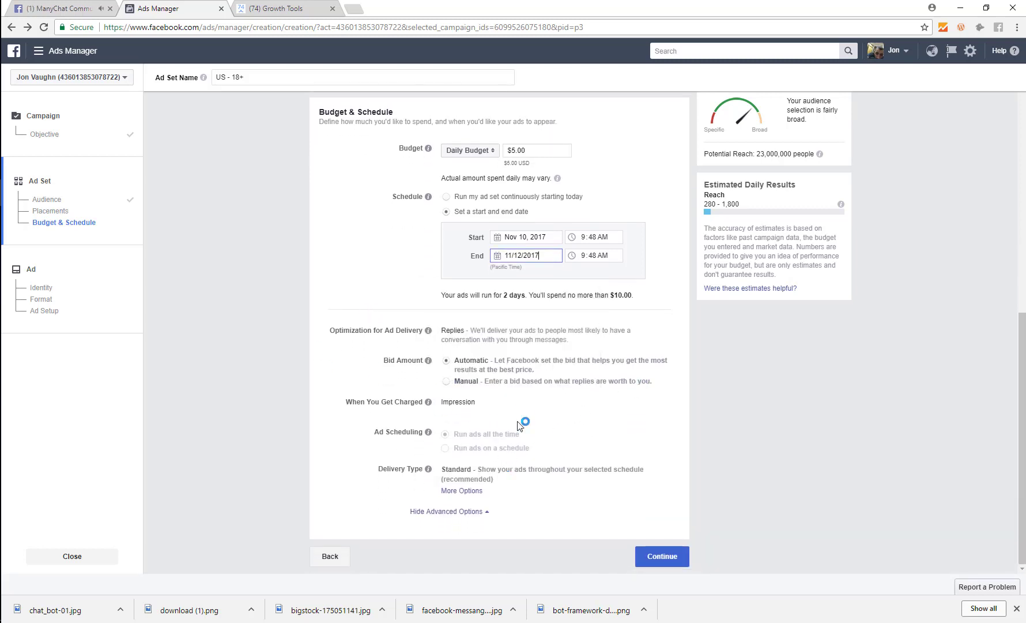
Move on to the ad setup and switch the ad format to Single Image.
left_click(658, 559)
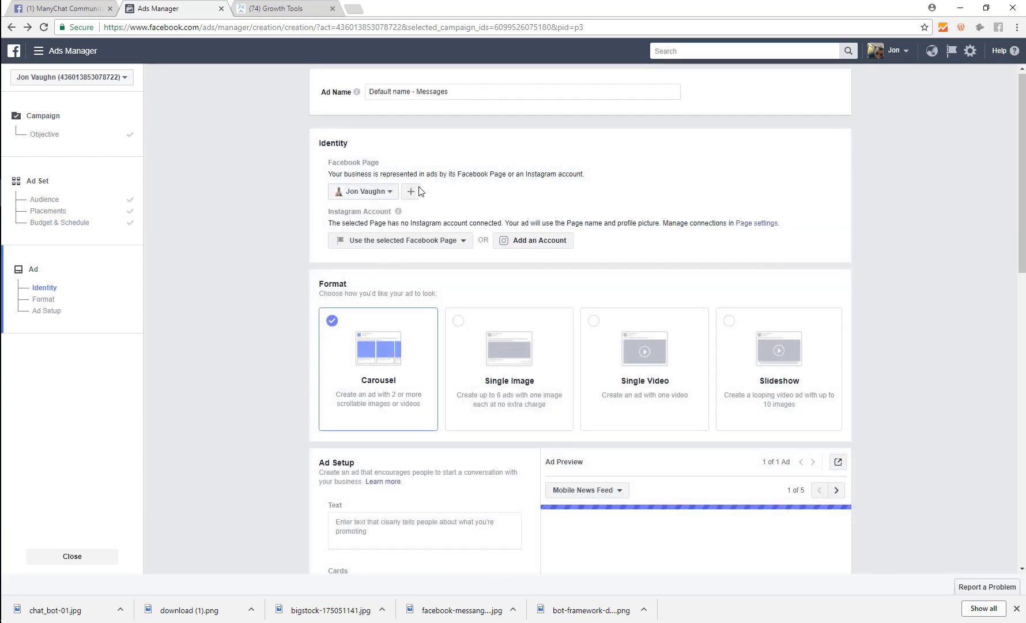
scroll(419, 191, "down", 3)
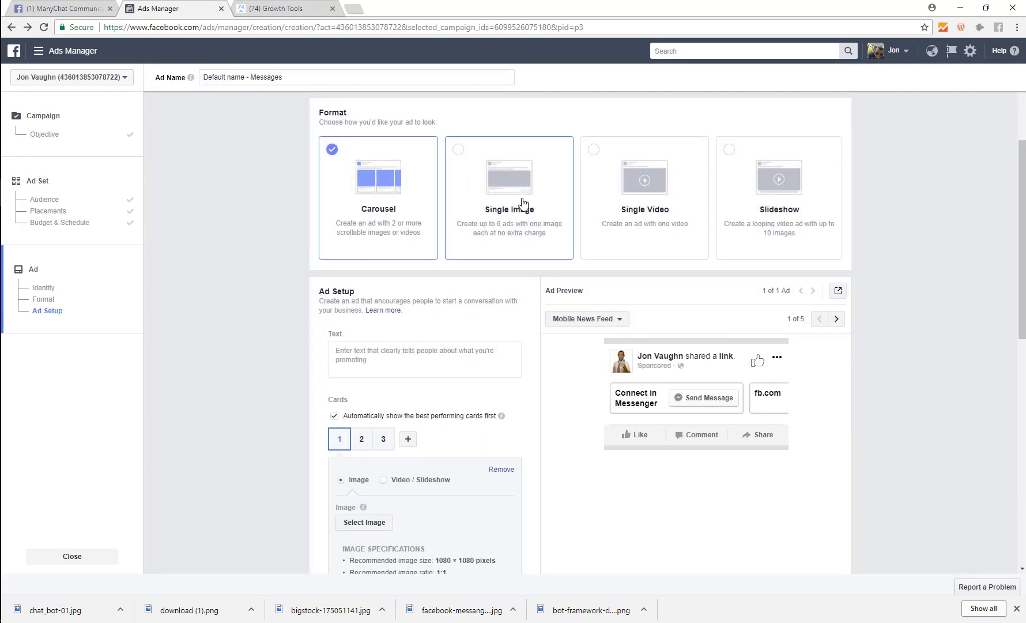
left_click(523, 202)
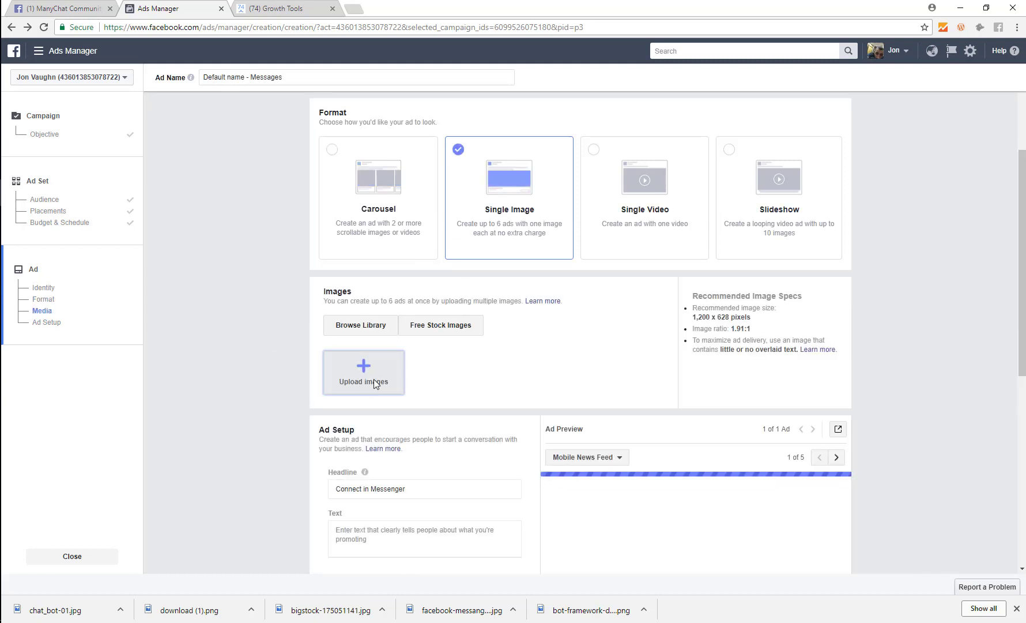
Upload bigstock-175051141 from the Pictures folder as the ad's image.
left_click(371, 378)
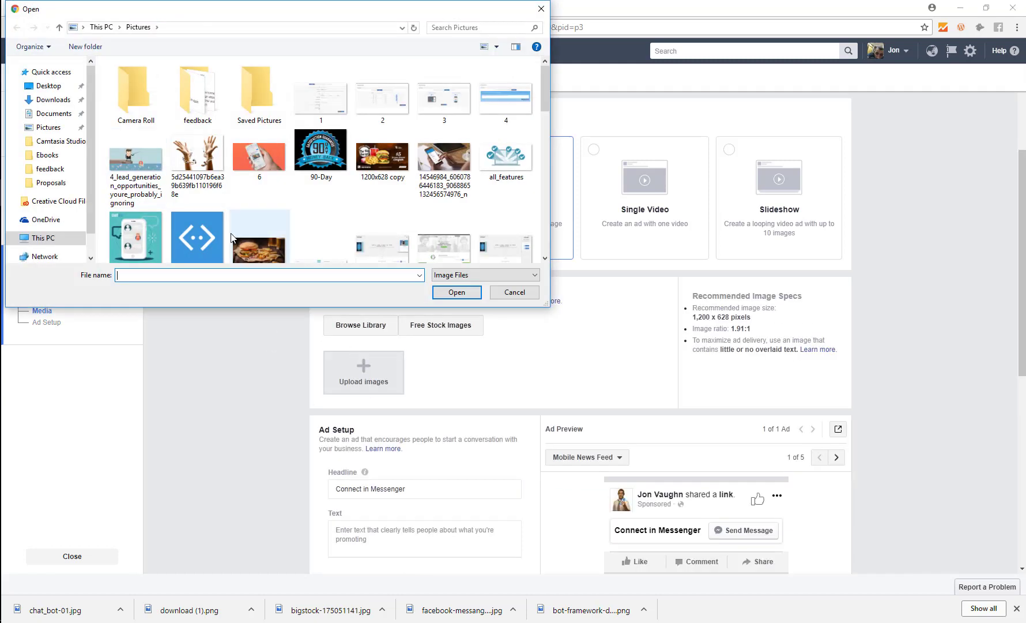
left_click(194, 238)
left_click(136, 218)
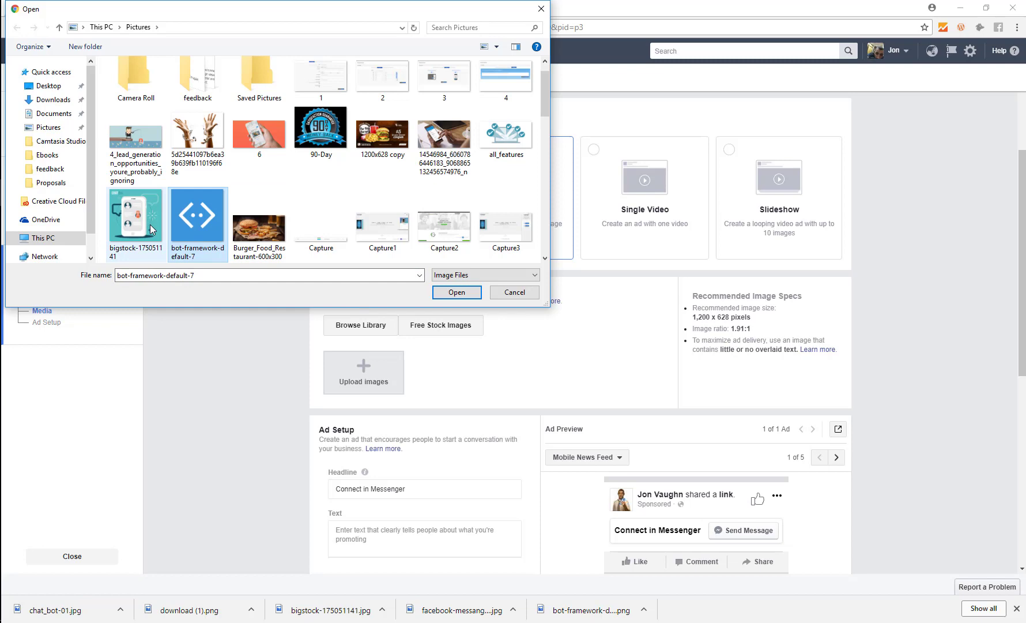
left_click(456, 292)
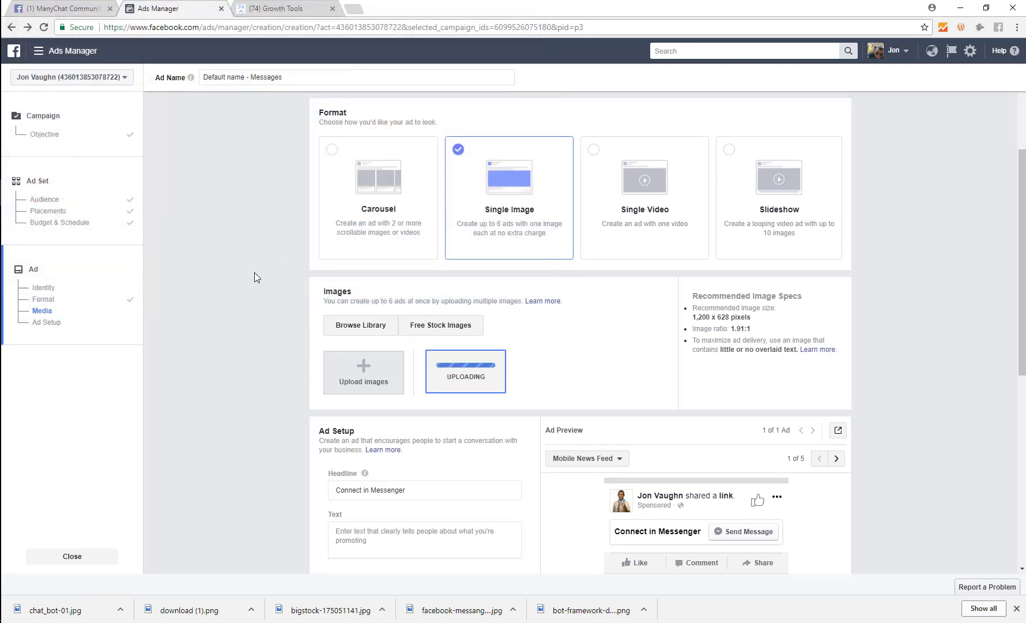
scroll(268, 341, "down", 5)
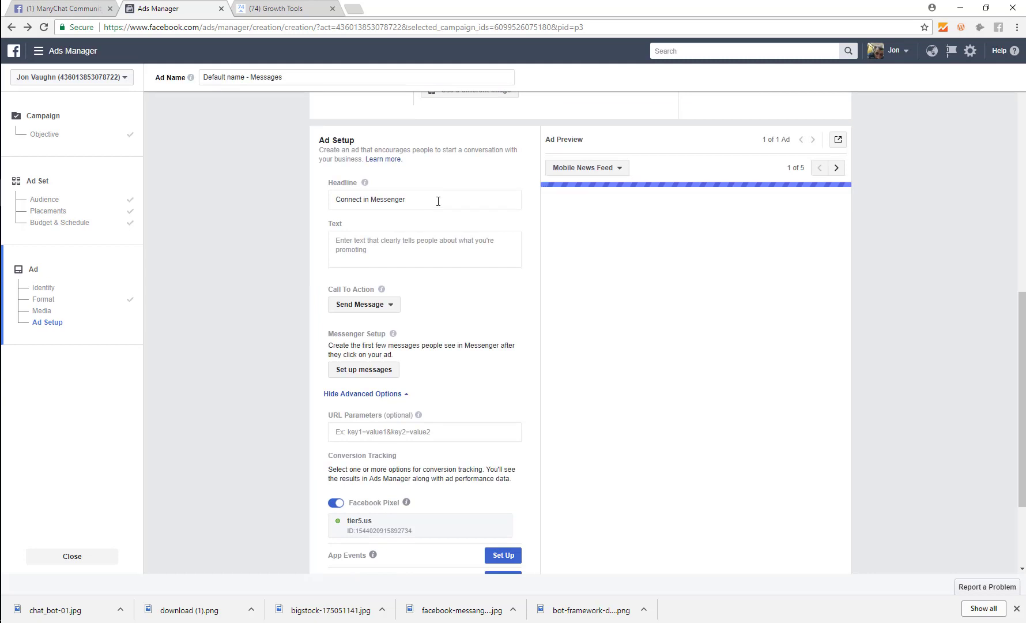
Replace the headline with 'Why you need a chat bot!' and add body text urging businesses to get a chat bot.
triple_click(438, 201)
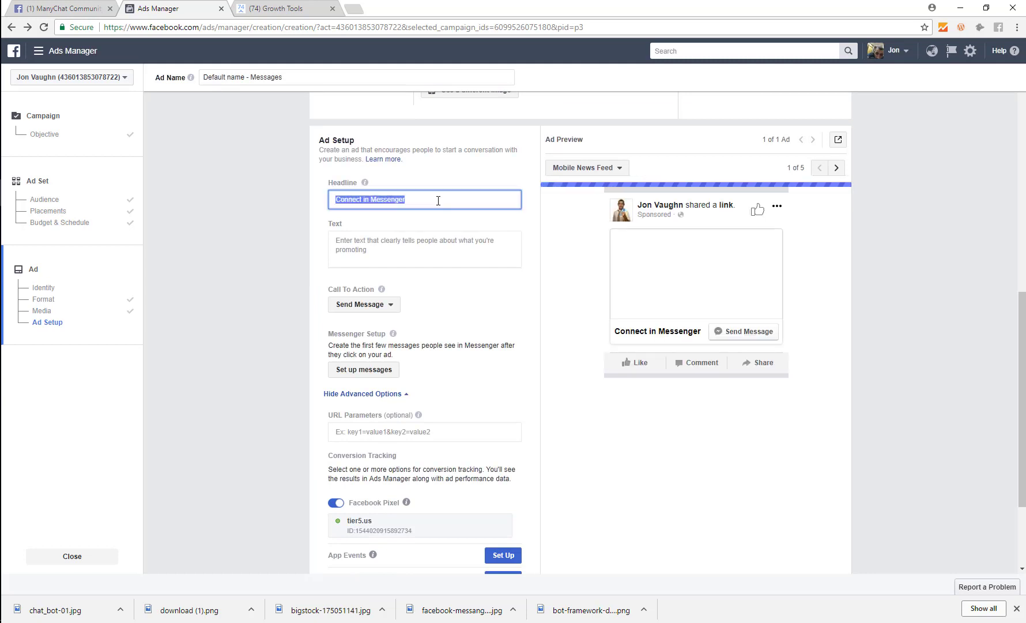
type("WH")
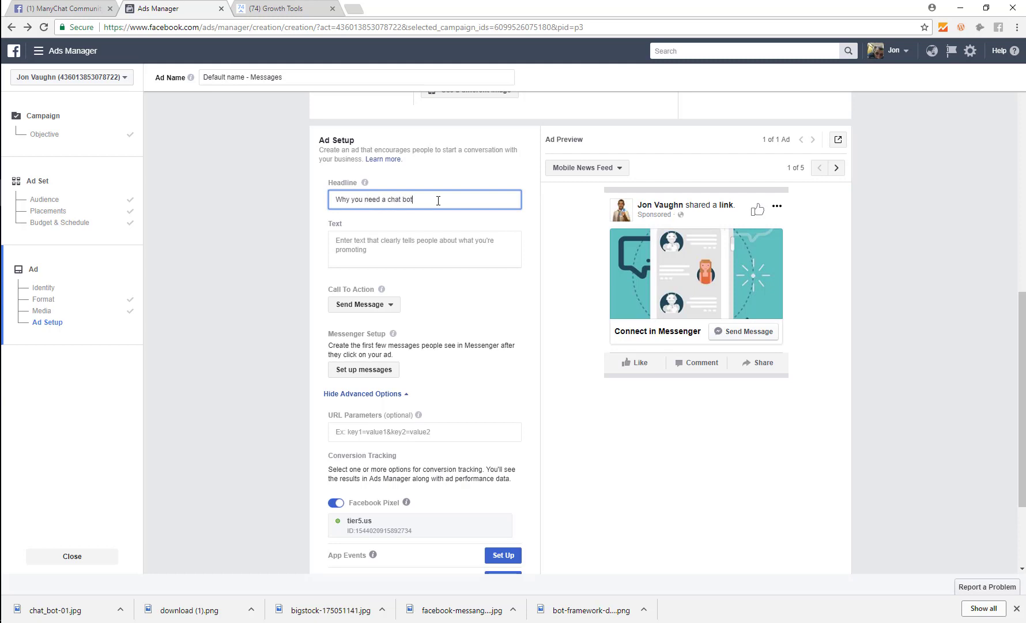
left_click(336, 239)
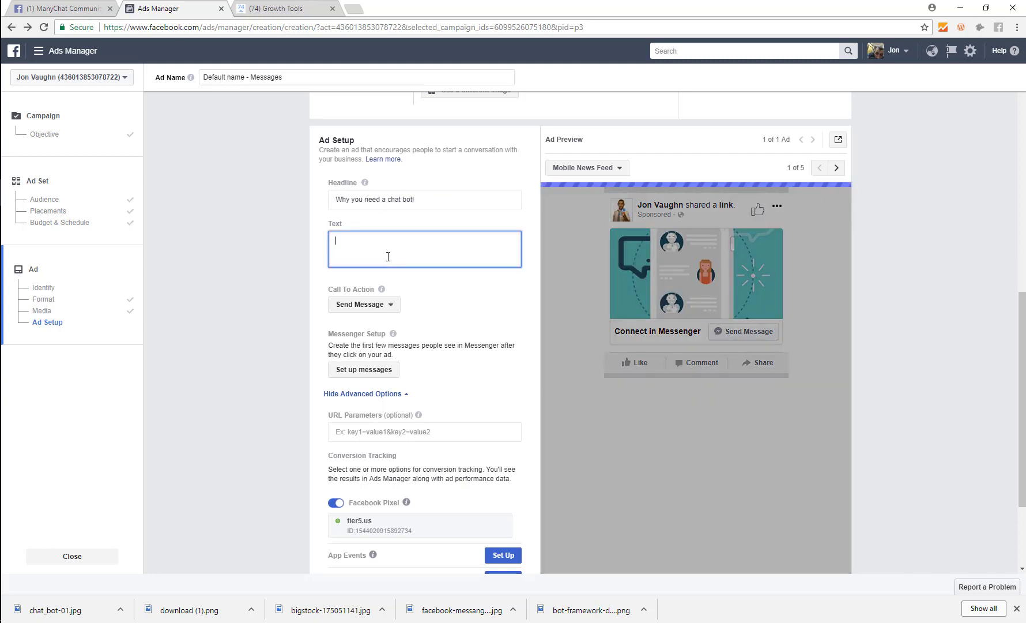
type("Your business really needs a chat bot. Find out why.")
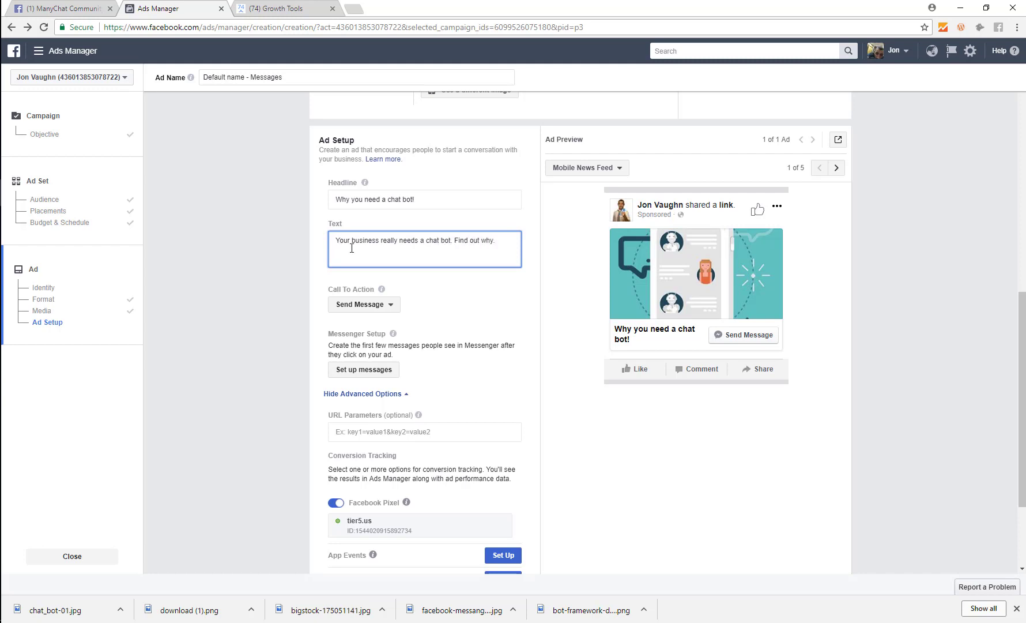
left_click(339, 275)
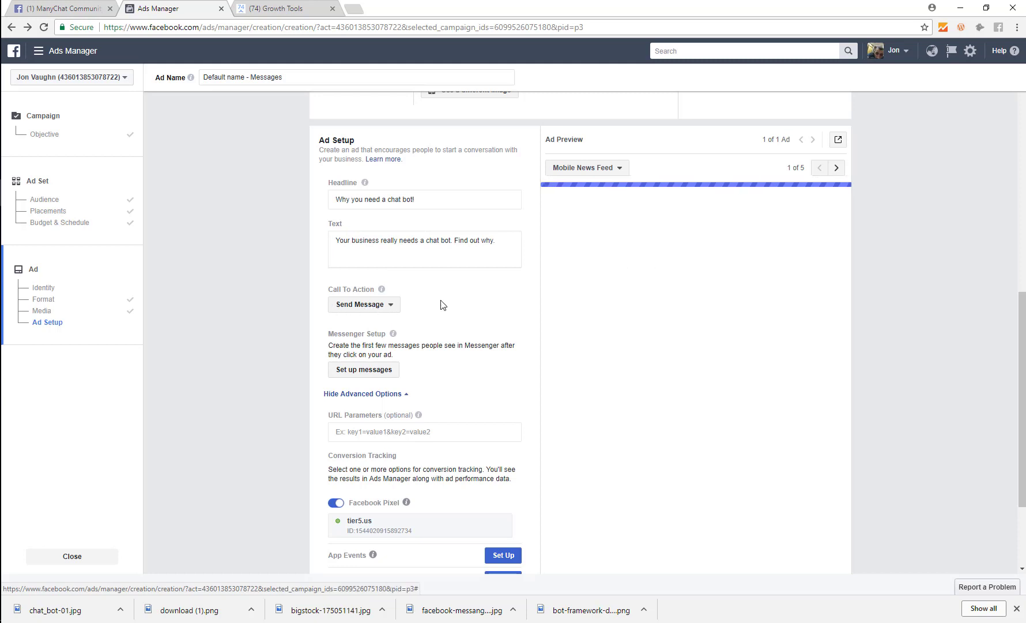
scroll(442, 304, "down", 2)
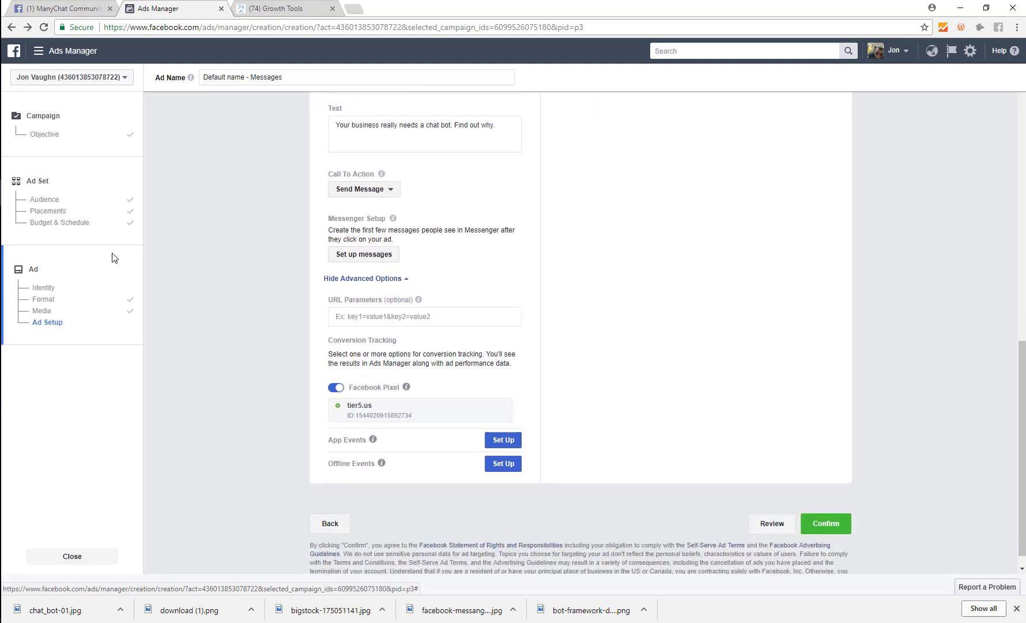
Open the ad's Messenger setup and look through its message options.
left_click(358, 261)
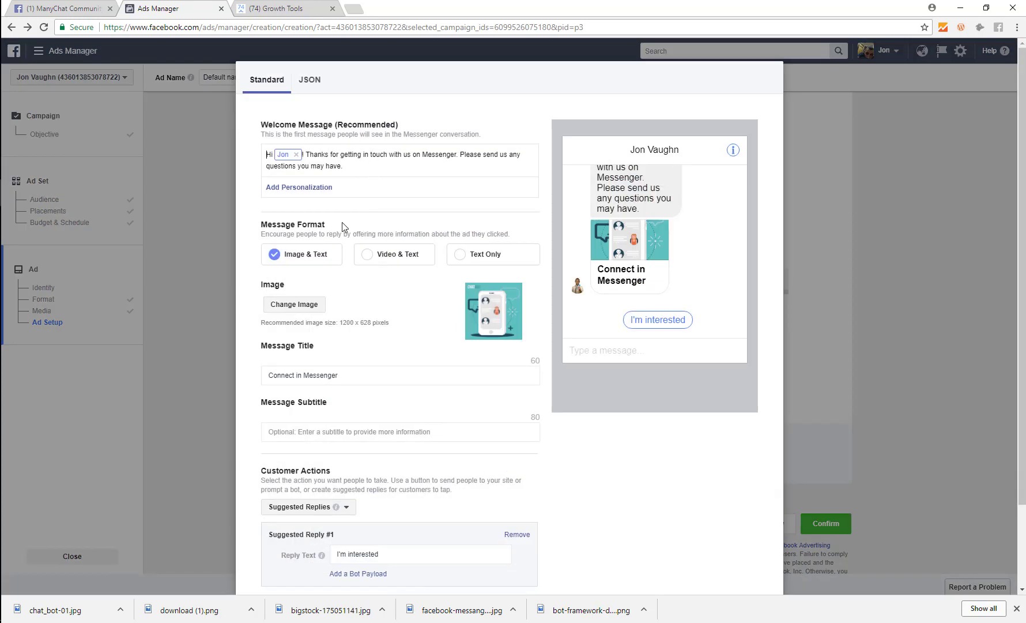
scroll(361, 291, "down", 3)
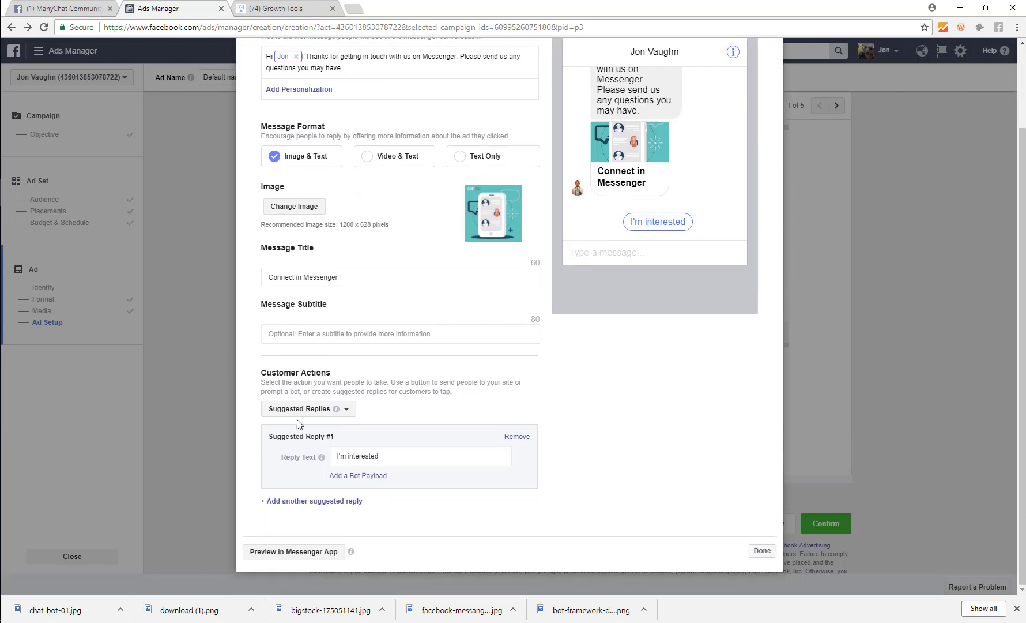
scroll(455, 399, "up", 3)
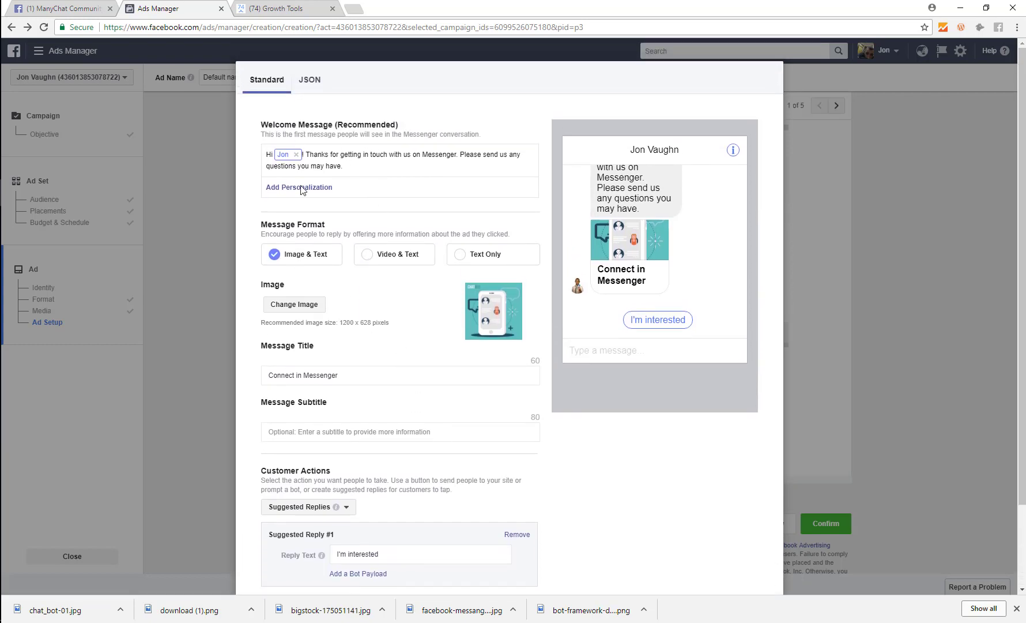
scroll(404, 323, "down", 3)
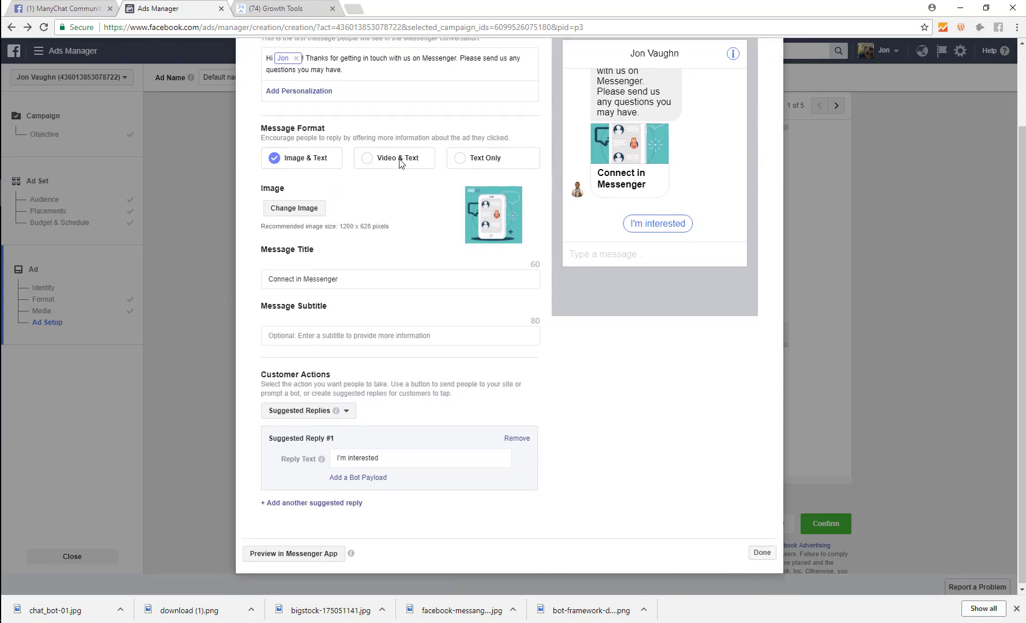
scroll(398, 168, "up", 3)
Show the Messenger setup as JSON, send the default template as a Messenger preview, and go to Facebook.
left_click(310, 81)
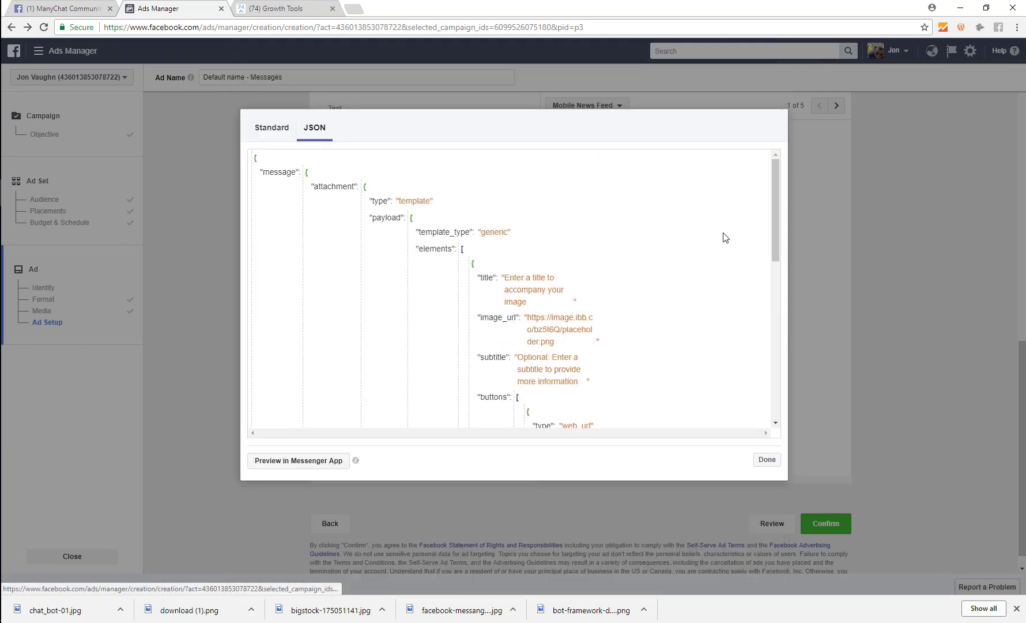
scroll(561, 240, "down", 7)
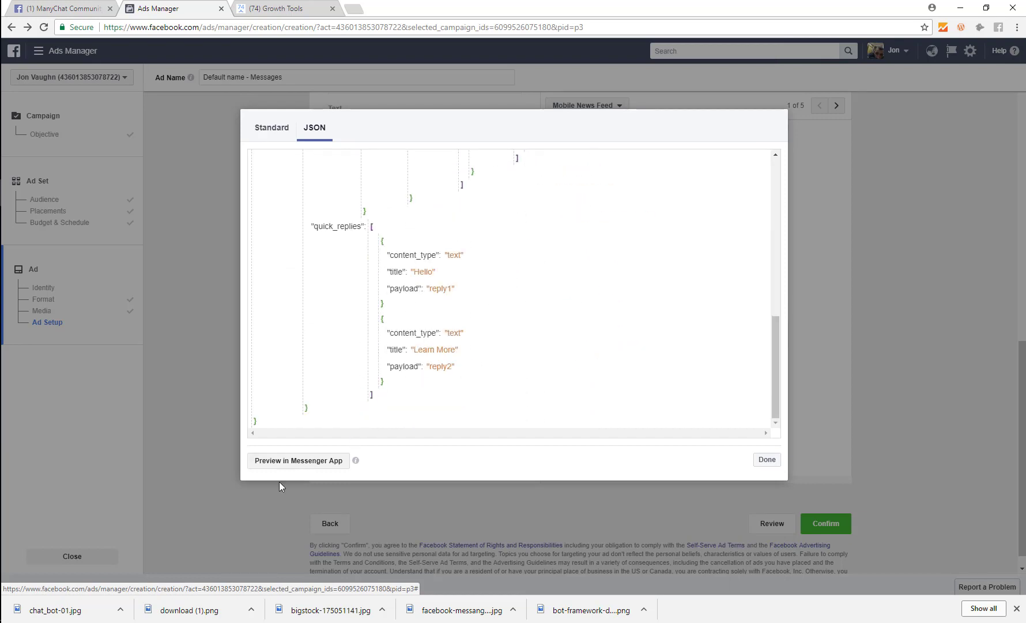
left_click(291, 464)
left_click(63, 7)
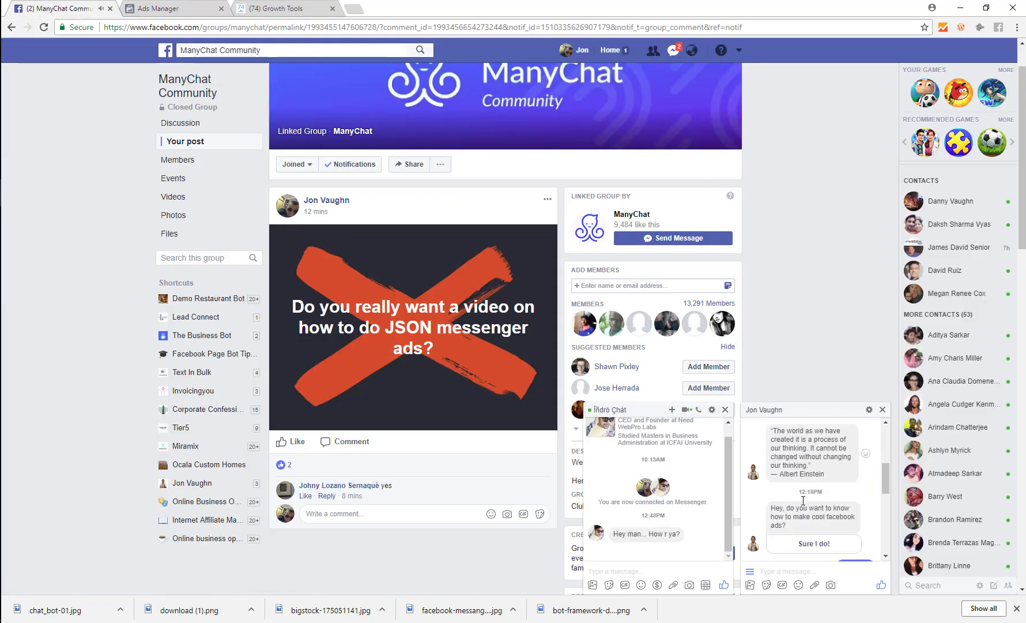
Check the previewed ad message in the chat, then copy ManyChat's Facebook Ads JSON code.
scroll(807, 473, "up", 1)
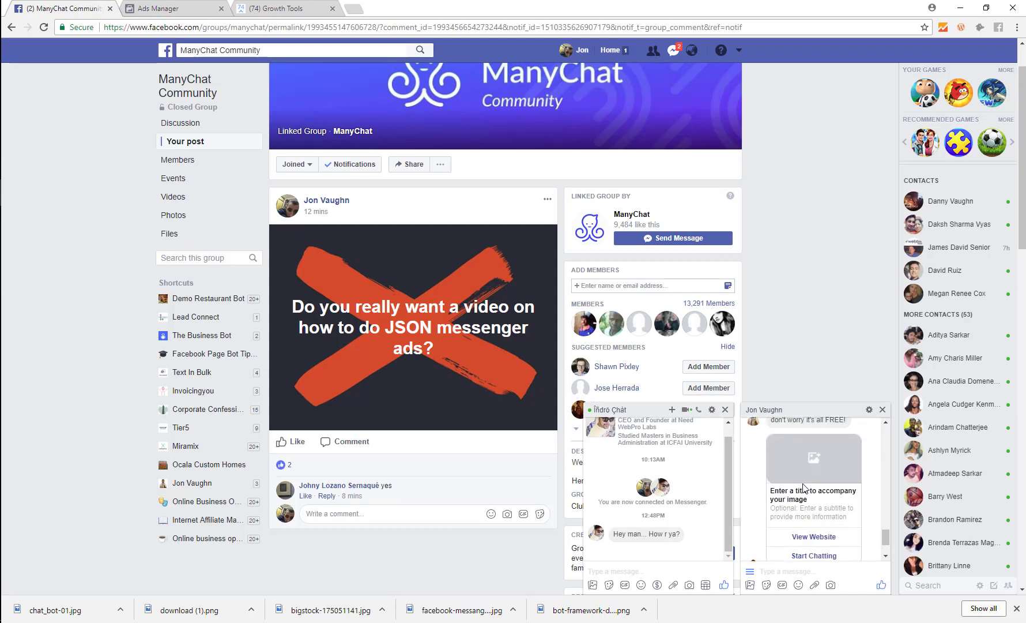
scroll(806, 489, "down", 1)
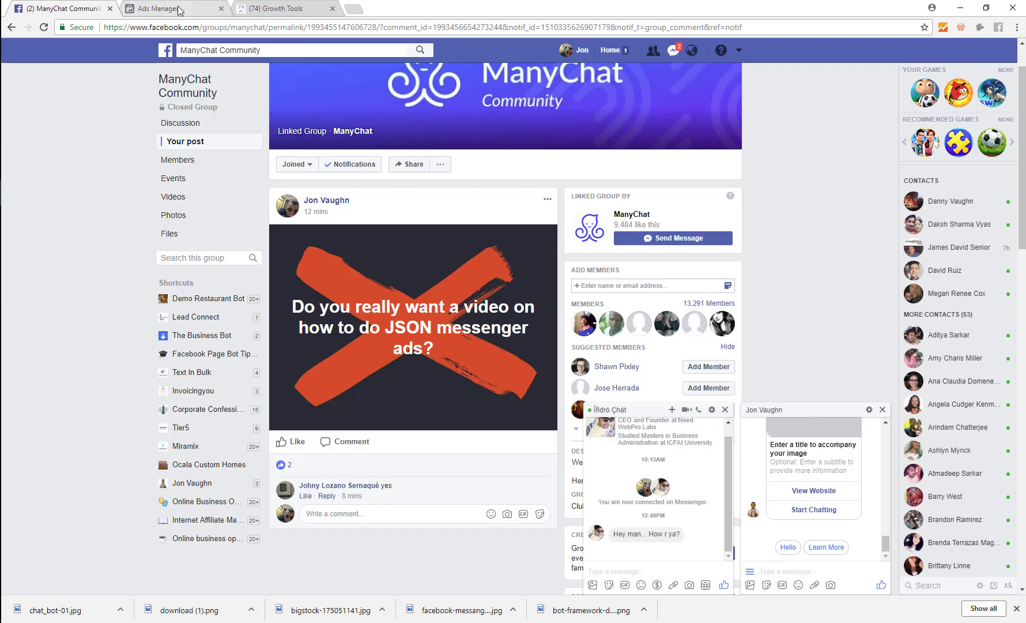
left_click(276, 8)
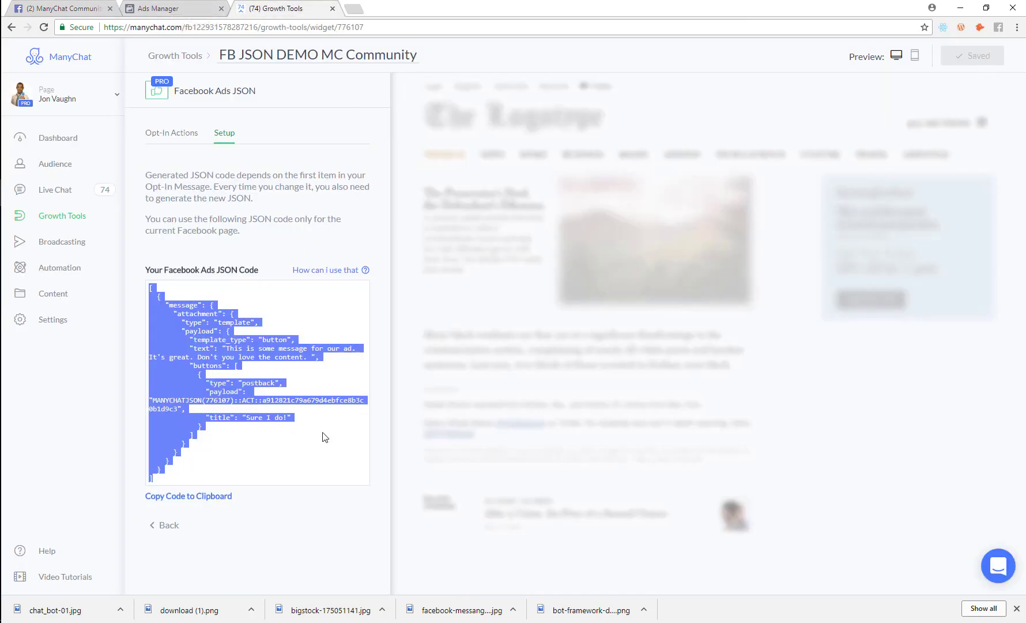
left_click(186, 501)
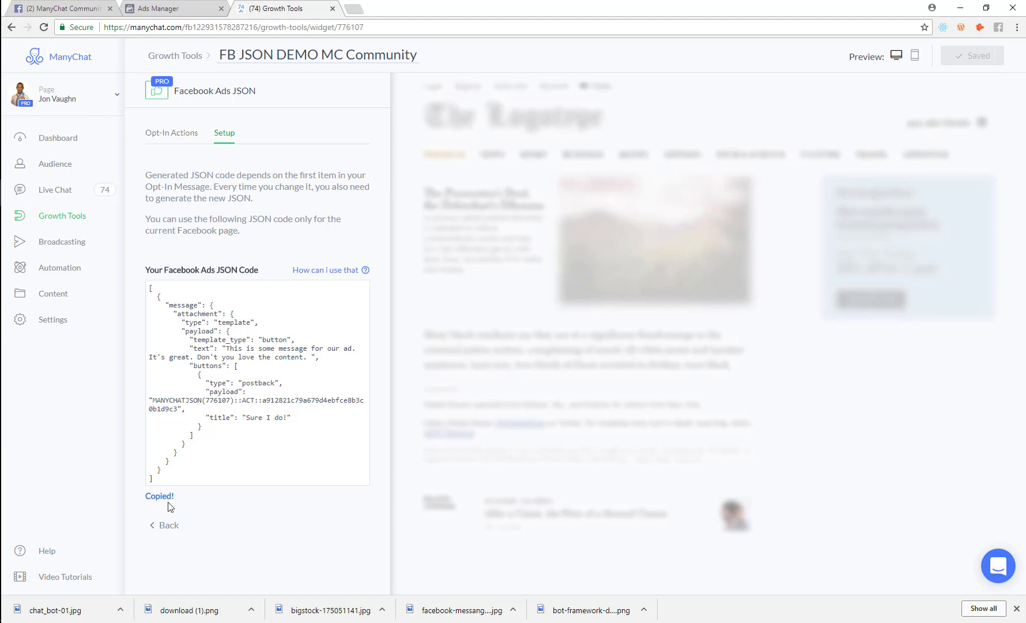
Return to the Ads Manager JSON setup and dismiss the accidental Save As dialog.
left_click(181, 6)
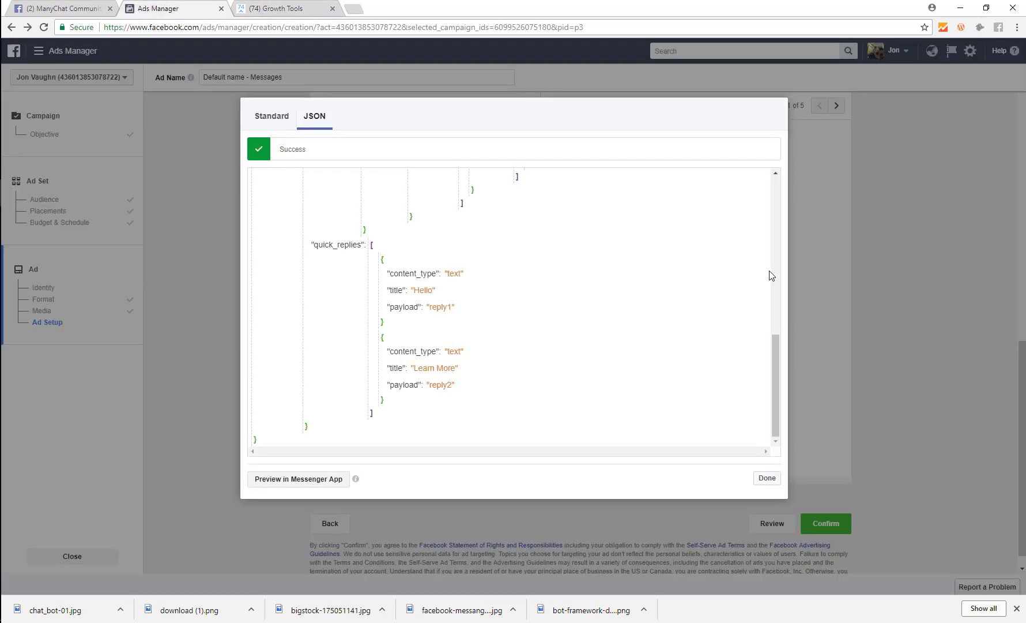
key("ctrl+a")
key("ctrl+s")
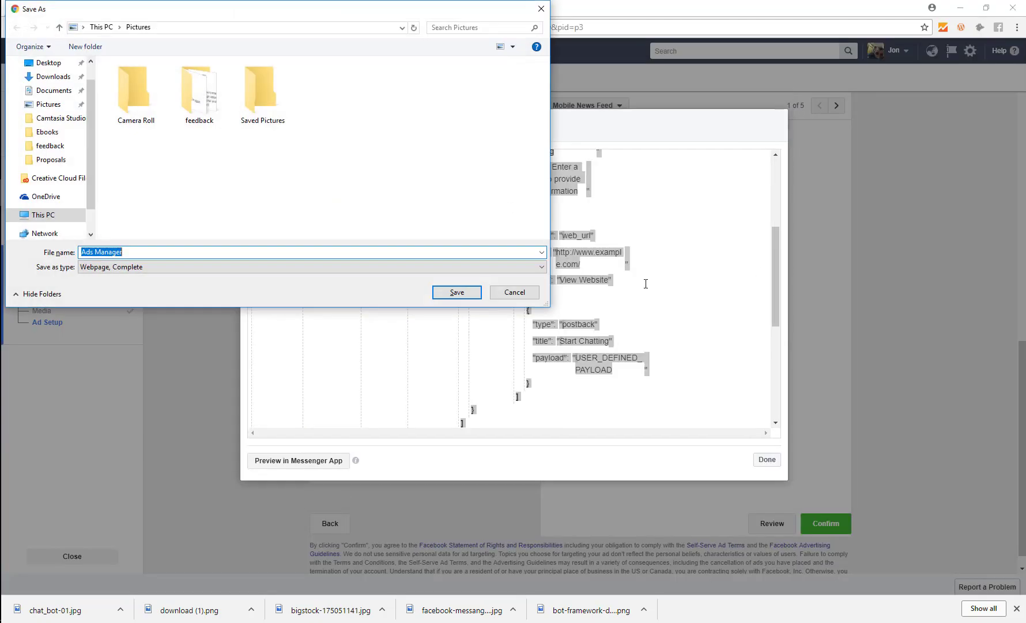
left_click(519, 293)
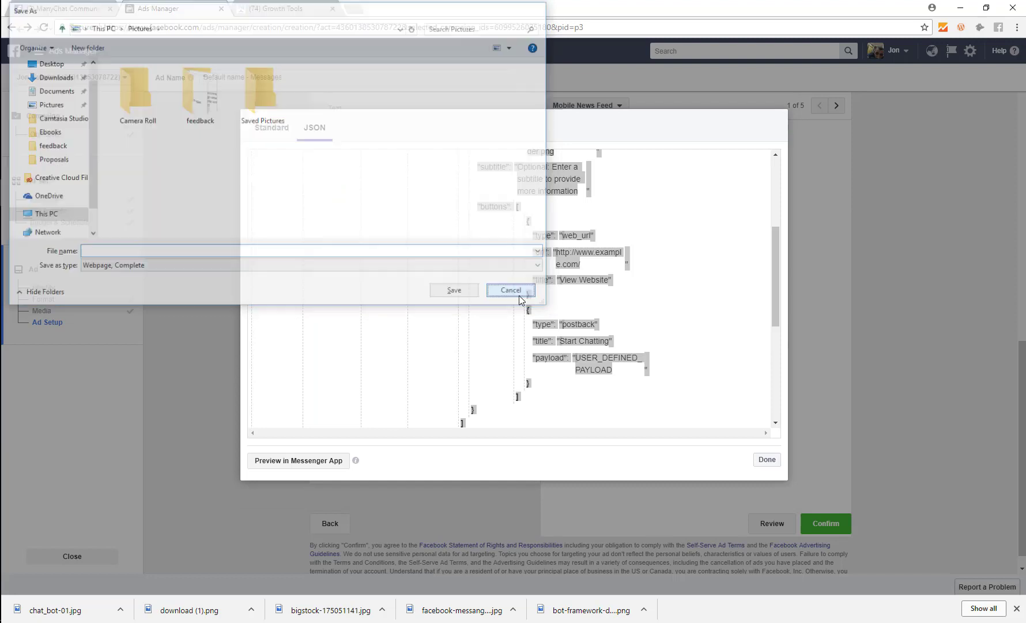
Replace the existing JSON with ManyChat's code and send it as a Messenger preview.
left_click(457, 298)
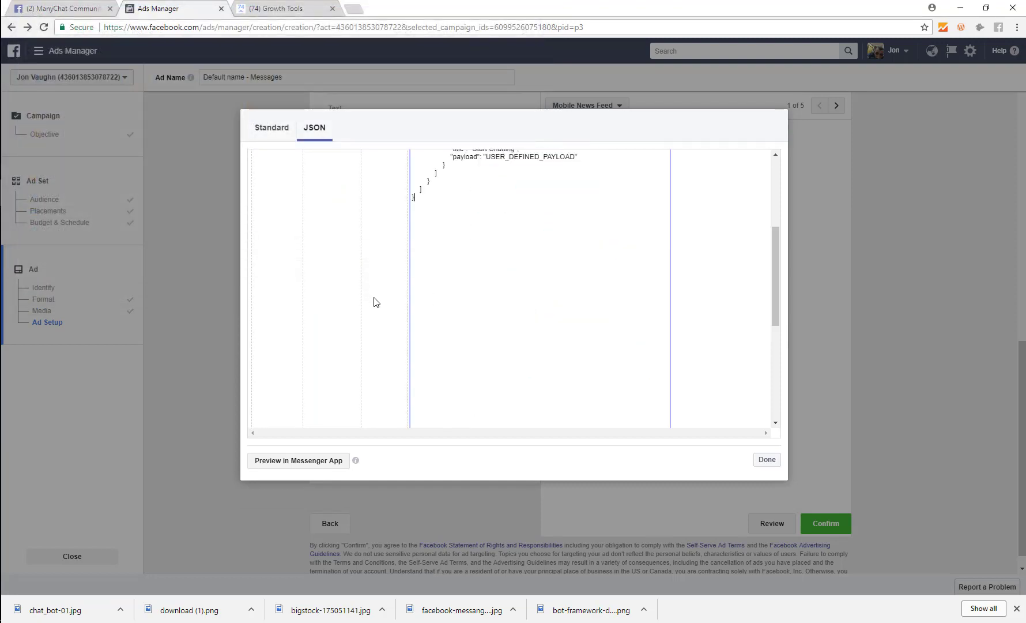
key("ctrl+a")
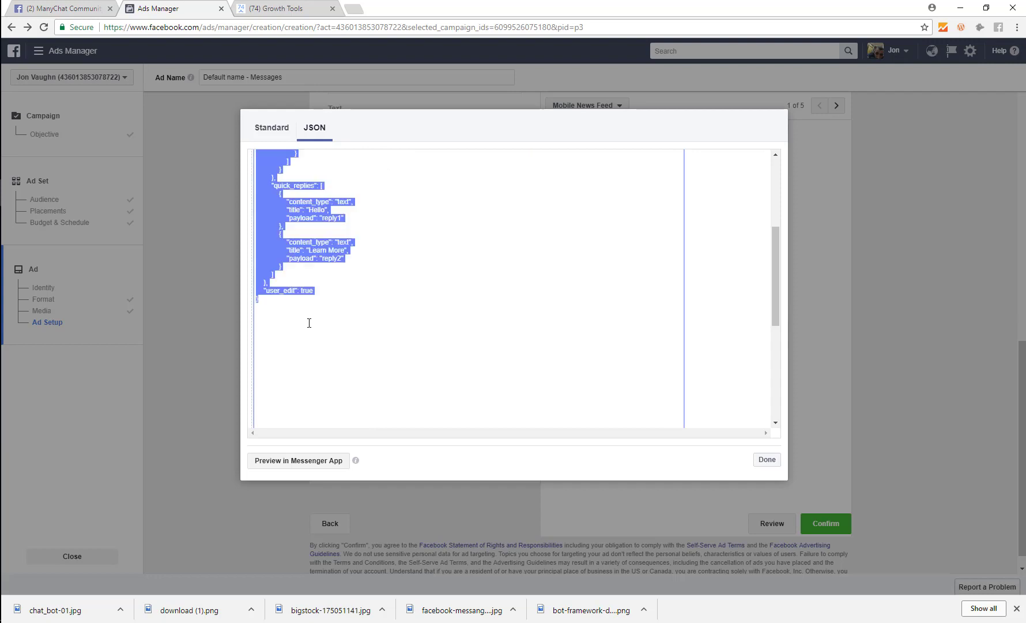
key("BackSpace")
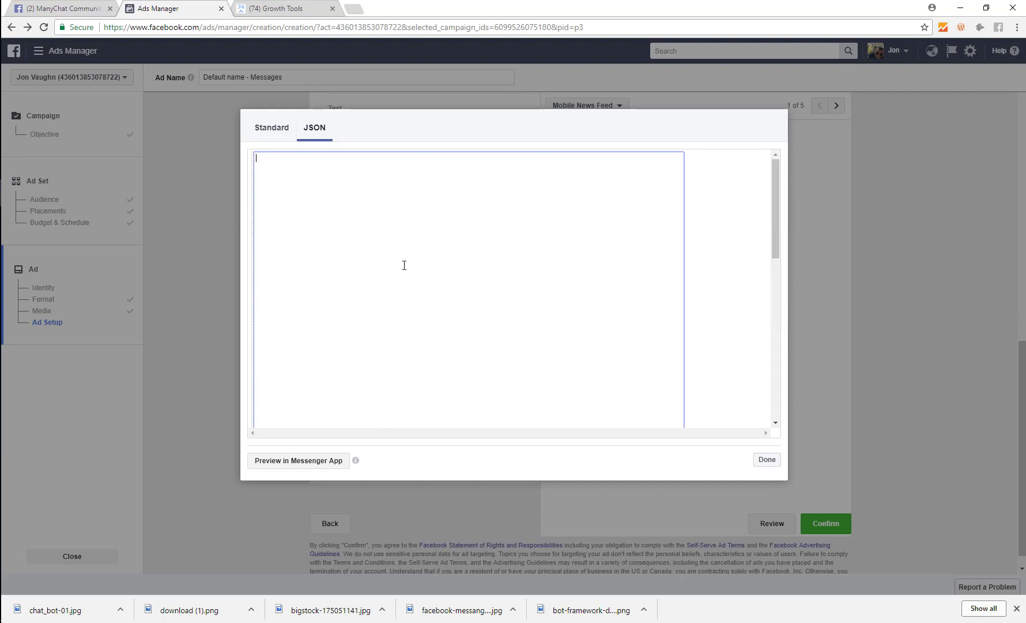
key("ctrl+v")
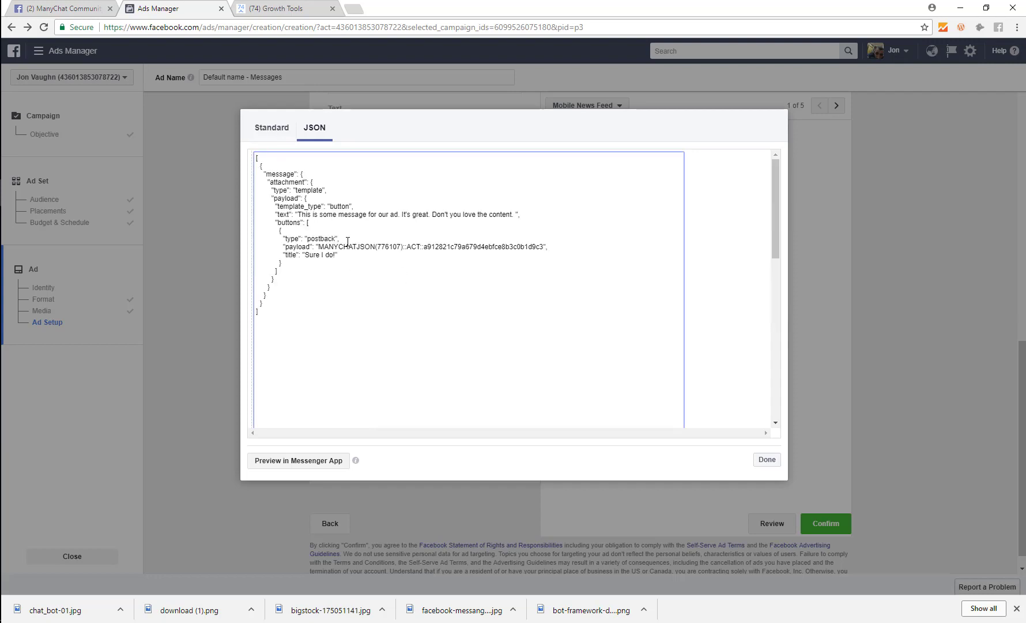
left_click(297, 460)
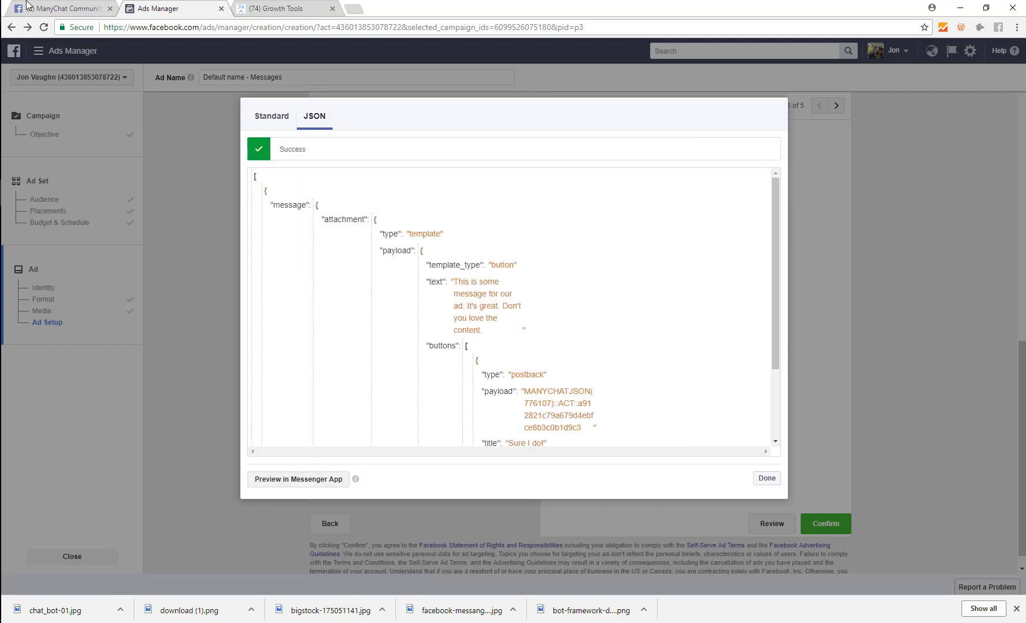
On Facebook, check the preview chat and highlight the new ad message with 'Sure I do!'.
key("ctrl+1")
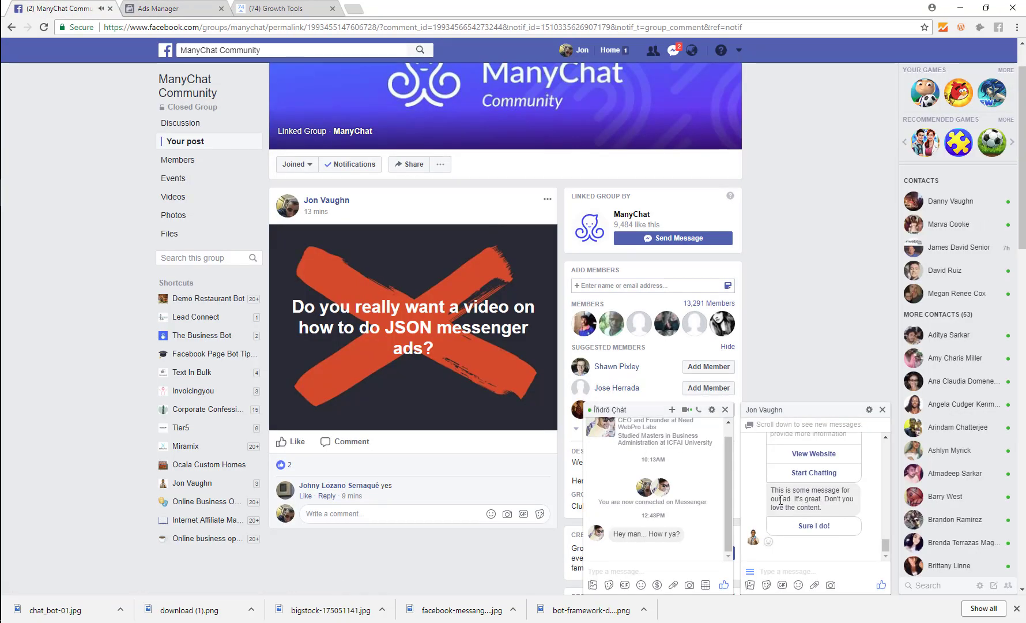
left_click(847, 503)
left_click_drag(828, 511, 771, 489)
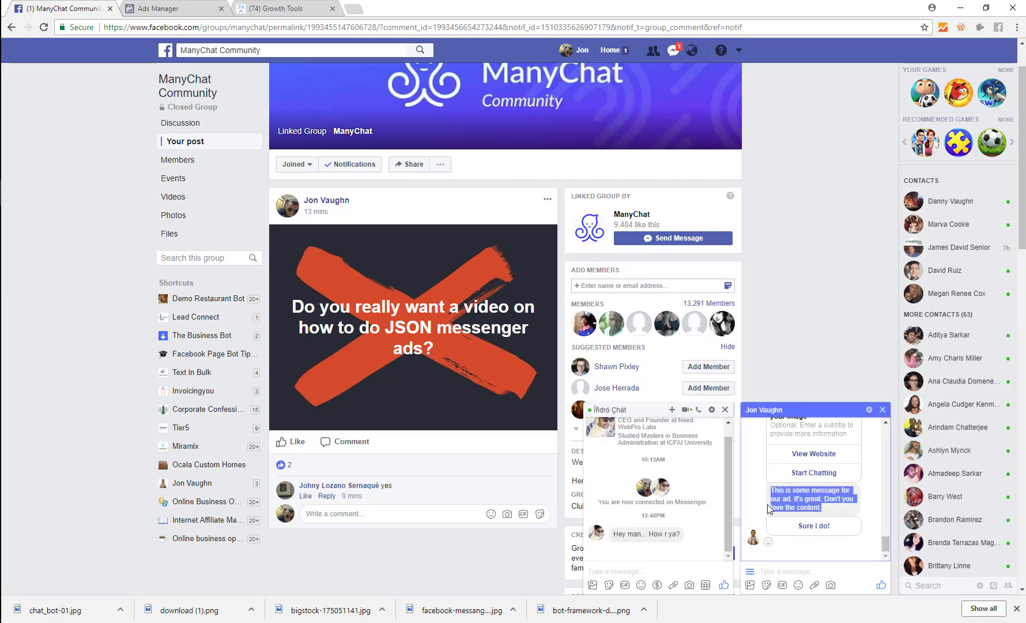
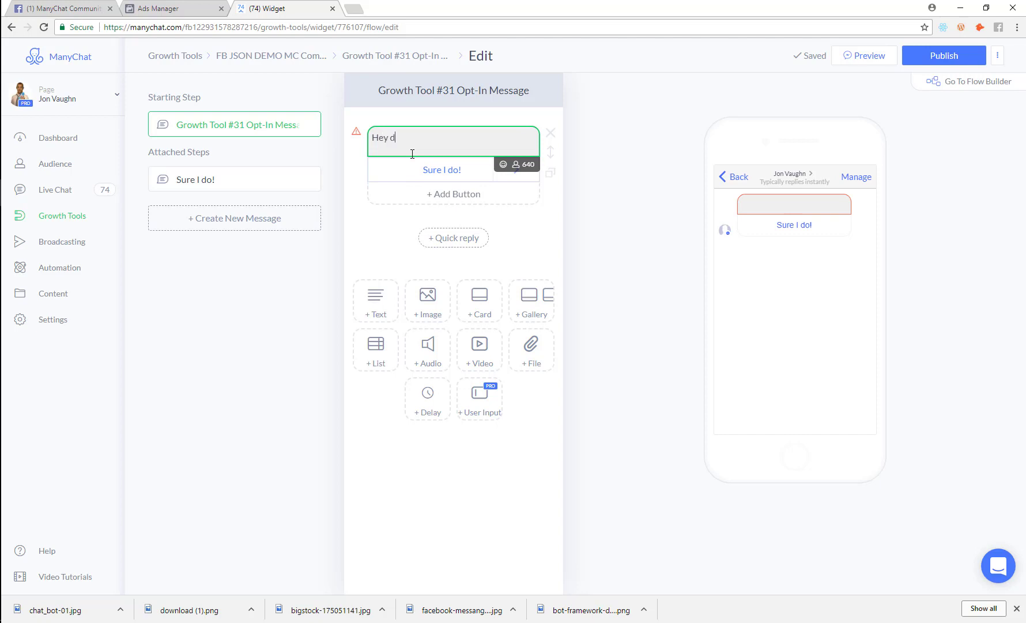
Complete the opt-in greeting ending 'Do you want to know more about messenger bots?' and publish it.
type("ou know anything about messen")
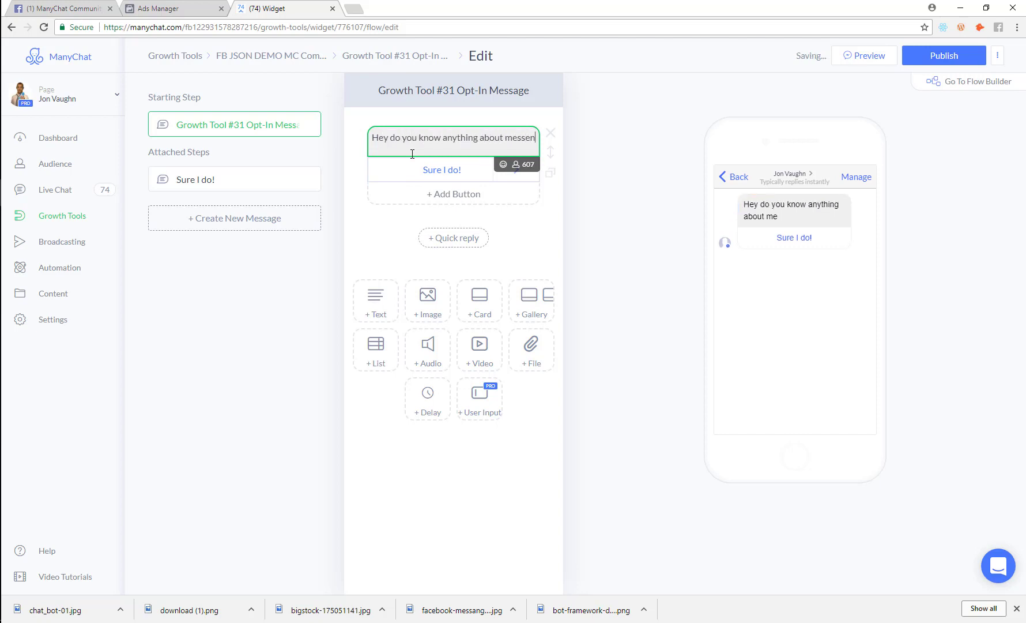
type("ger bots")
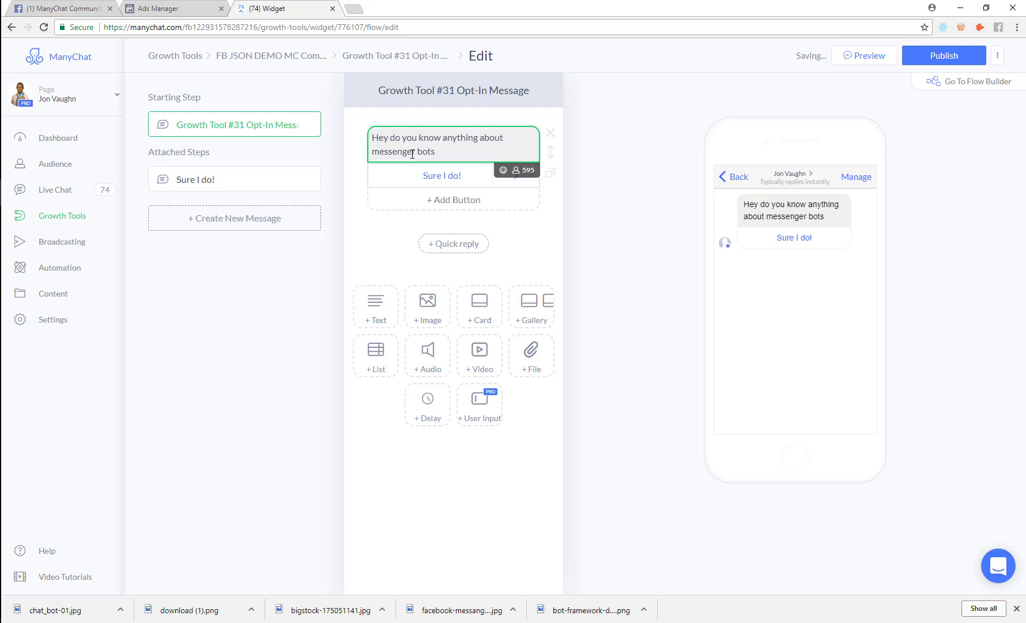
type("? They are all the rave now")
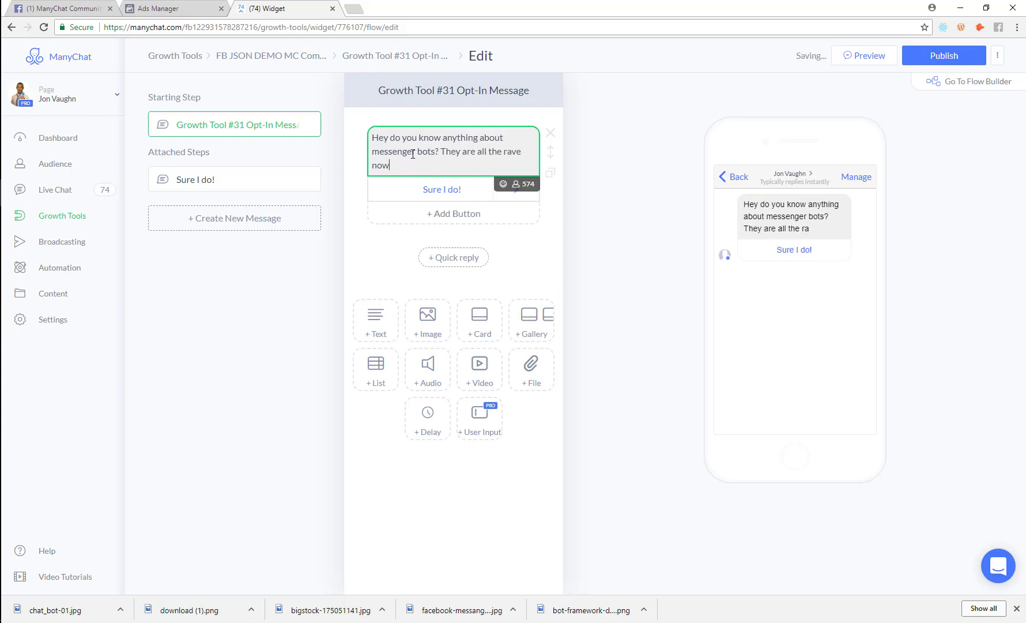
type(" and powerful")
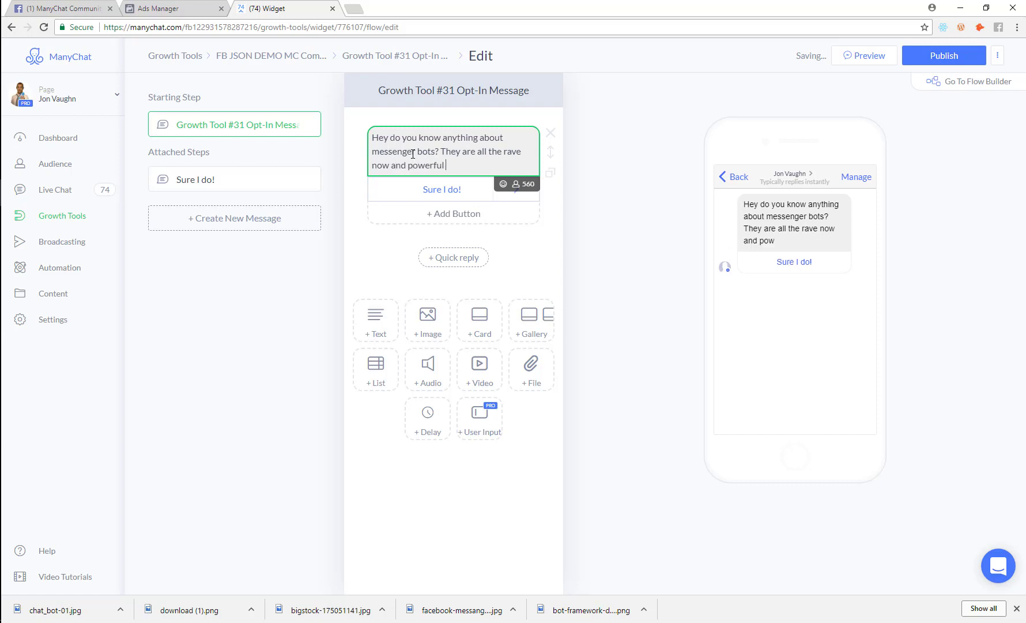
type(" for marketing")
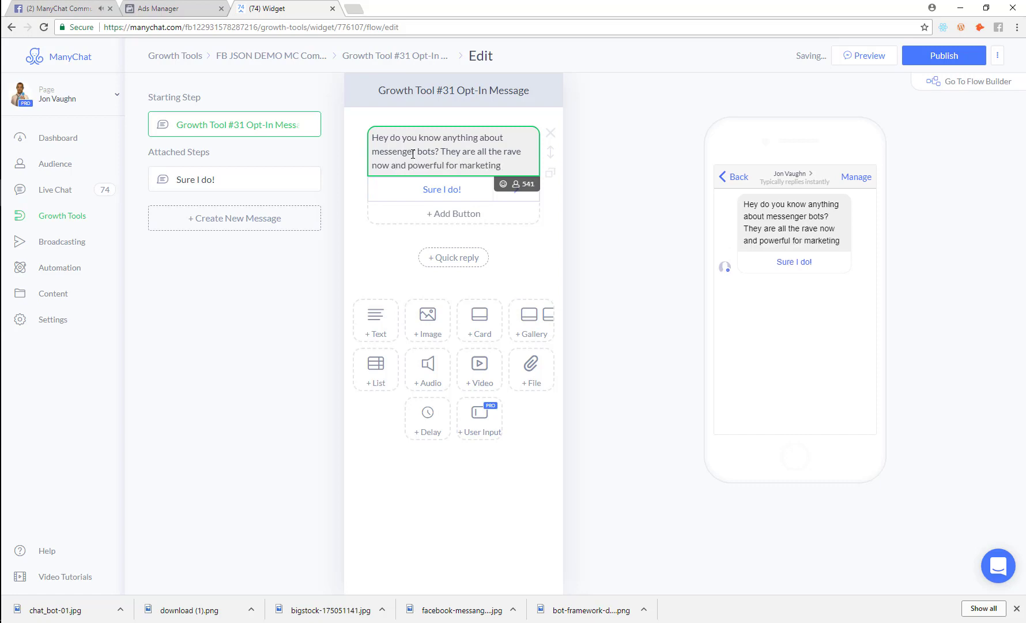
type(". Do you want to know more about messenger bots?")
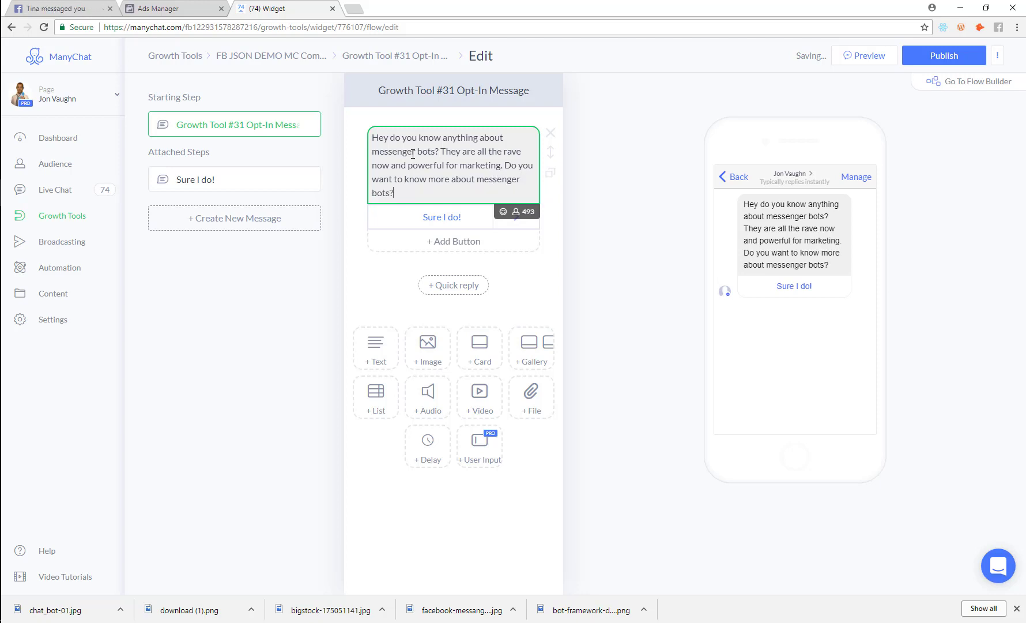
left_click(934, 58)
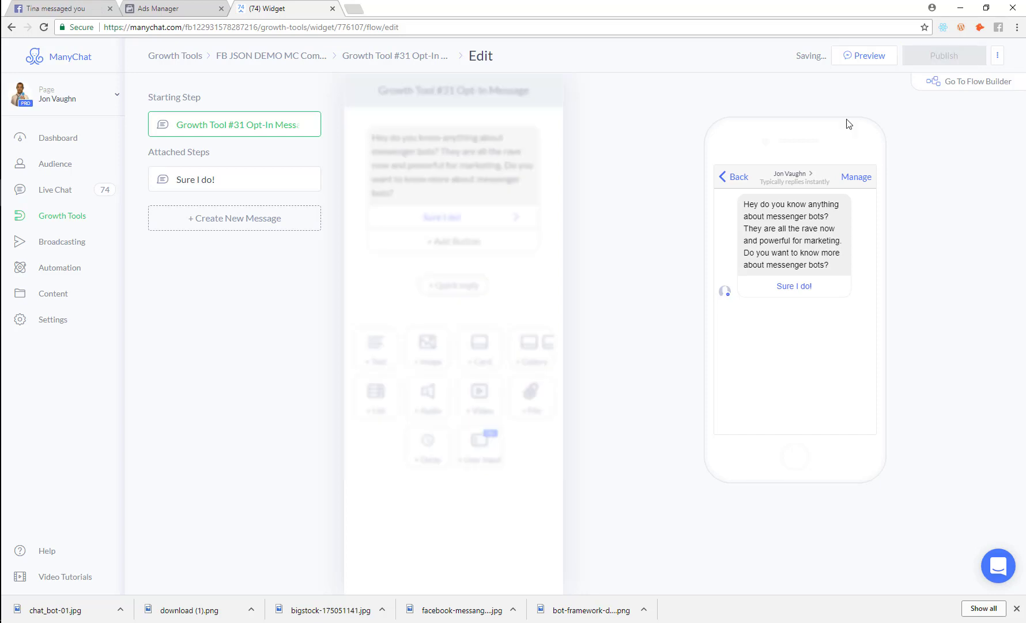
Upload bigstock-175051141 from Pictures into the Sure I do! message and place it above the text.
left_click(196, 183)
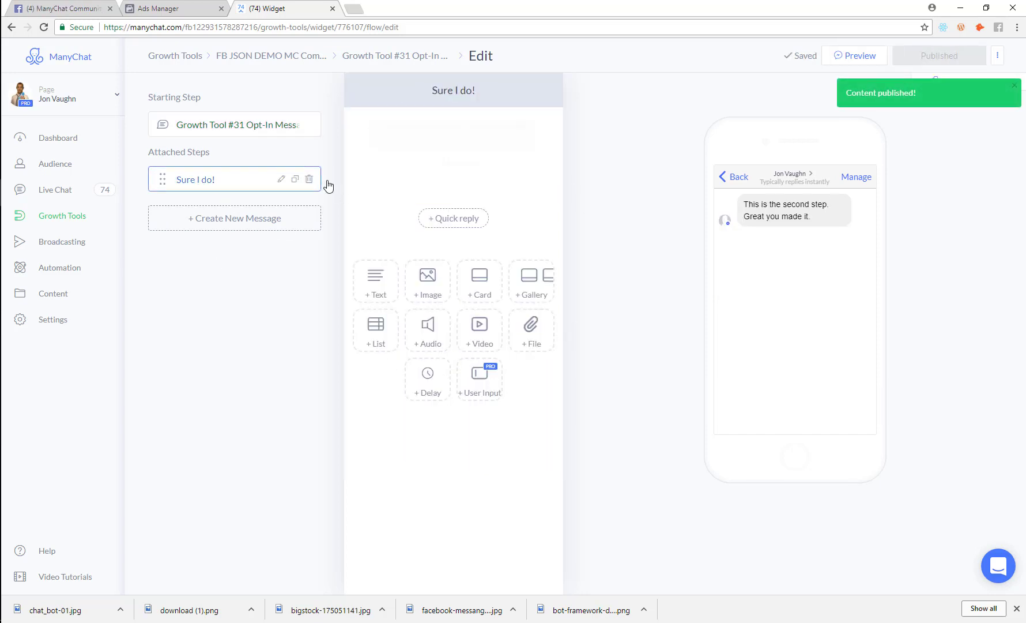
left_click(421, 286)
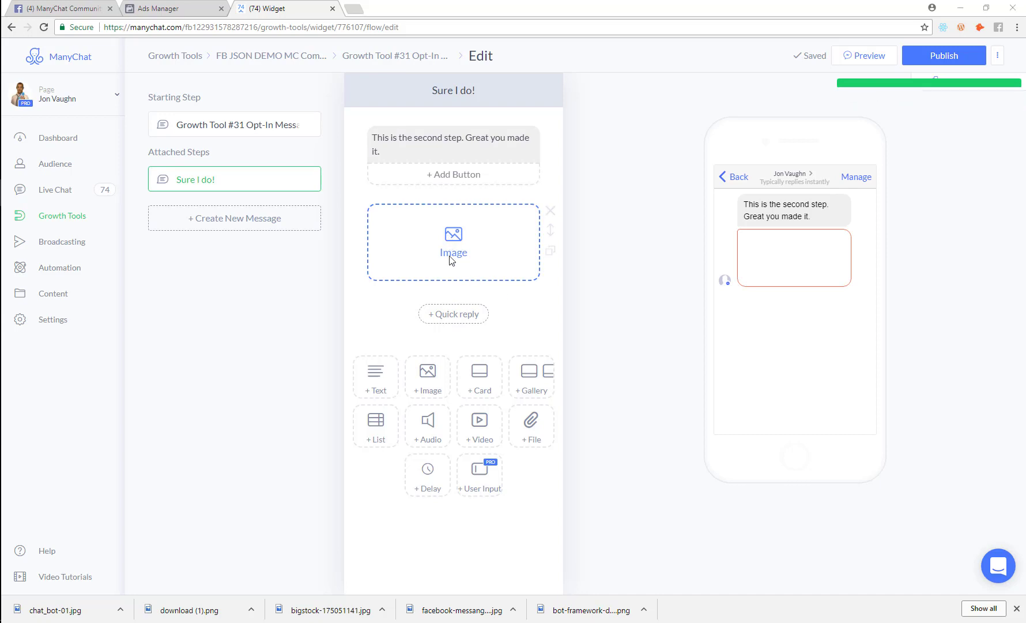
left_click(468, 267)
left_click(203, 233)
left_click(150, 216)
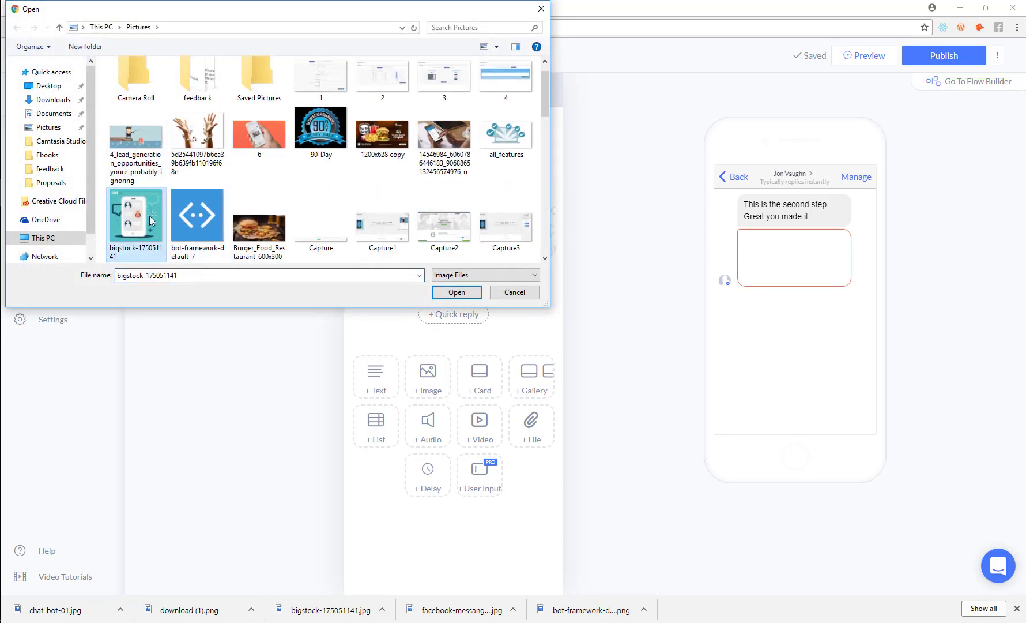
left_click(460, 295)
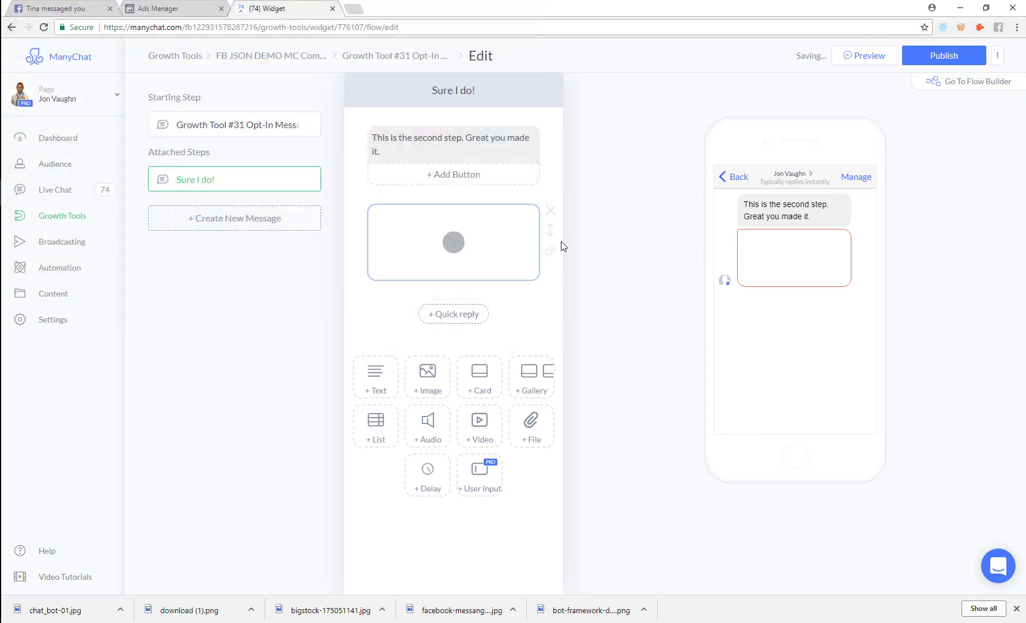
left_click_drag(549, 221, 545, 151)
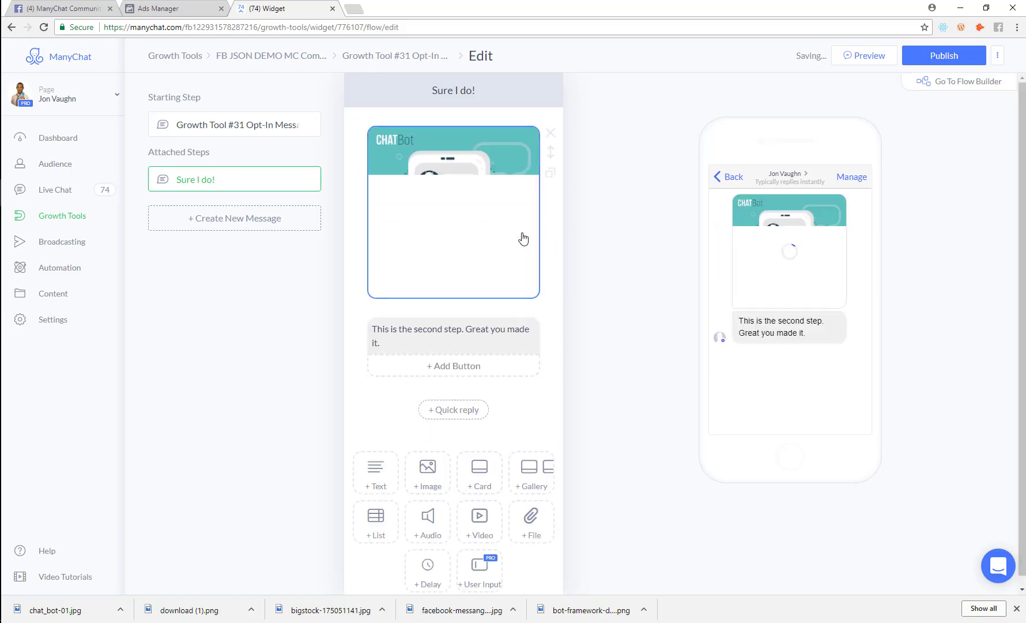
left_click(433, 339)
Replace the follow-up text with an explanation of chatbots reading and sending messages, ending 'Try it out.'.
key("ctrl+a")
key("BackSpace")
type("Chatbots are p")
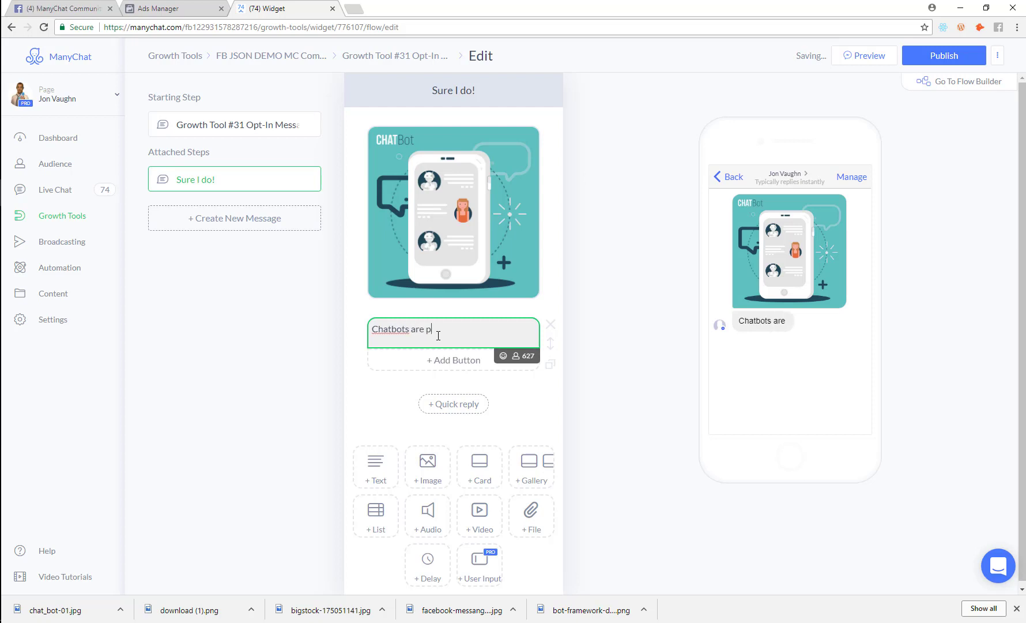
type("rograms that s")
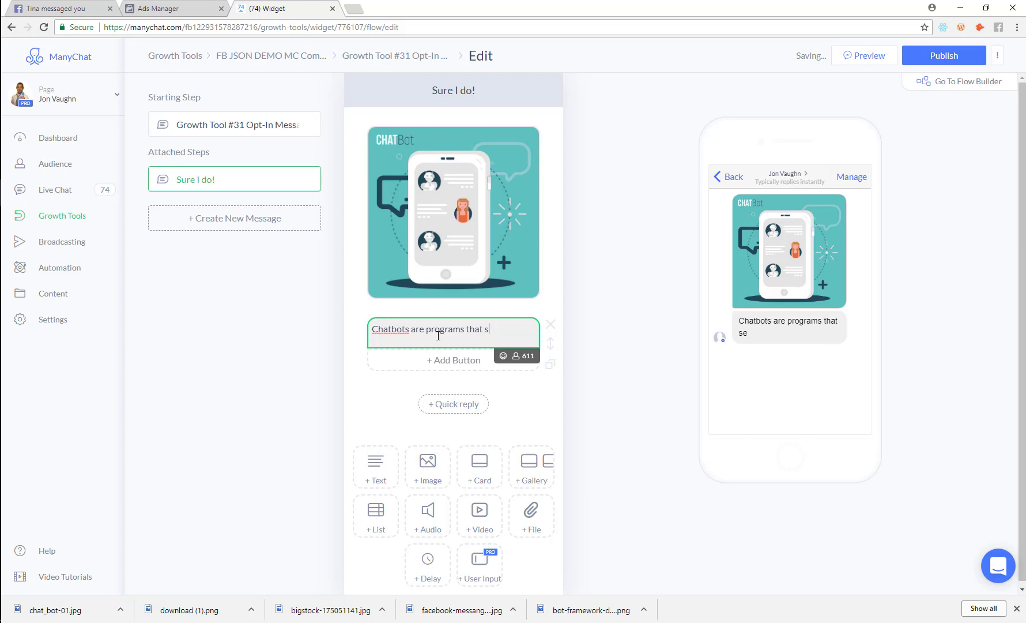
key("BackSpace")
type("read and send")
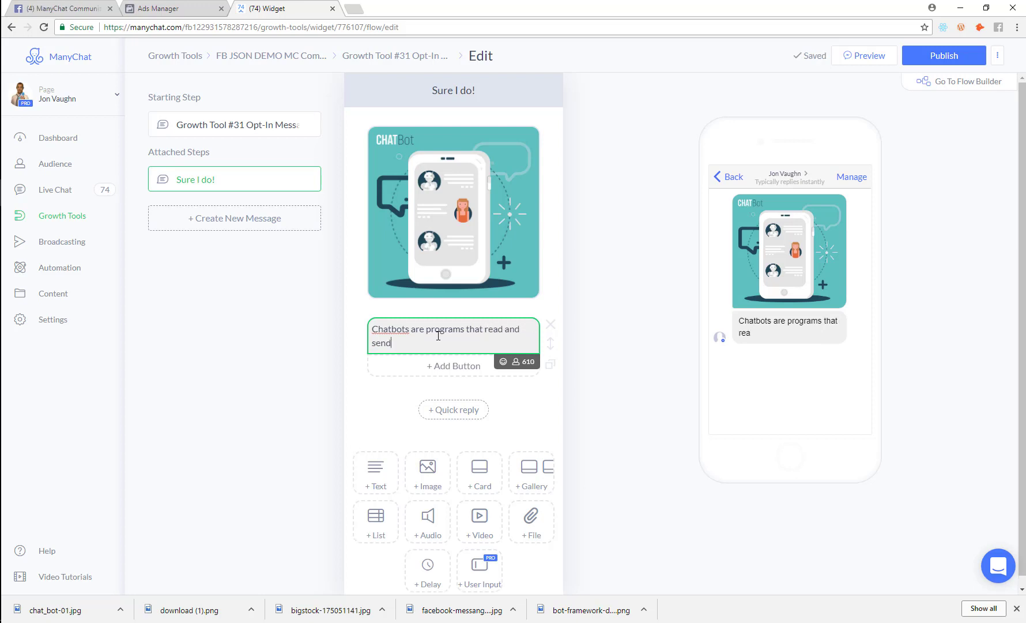
type(" messages for you. They can do a lot of cool thin")
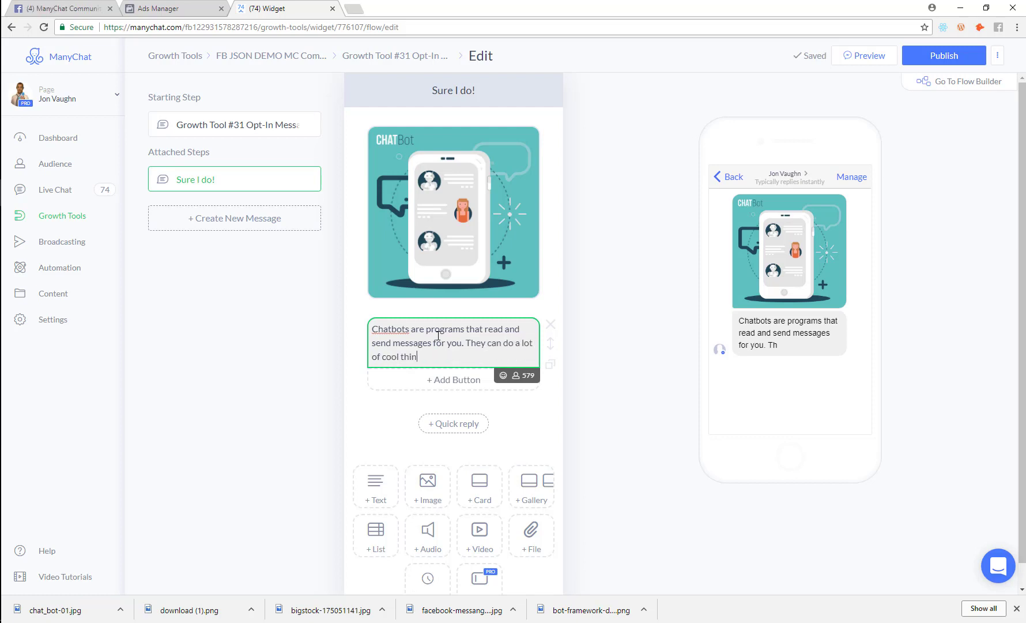
type("gs. For example there is a cha")
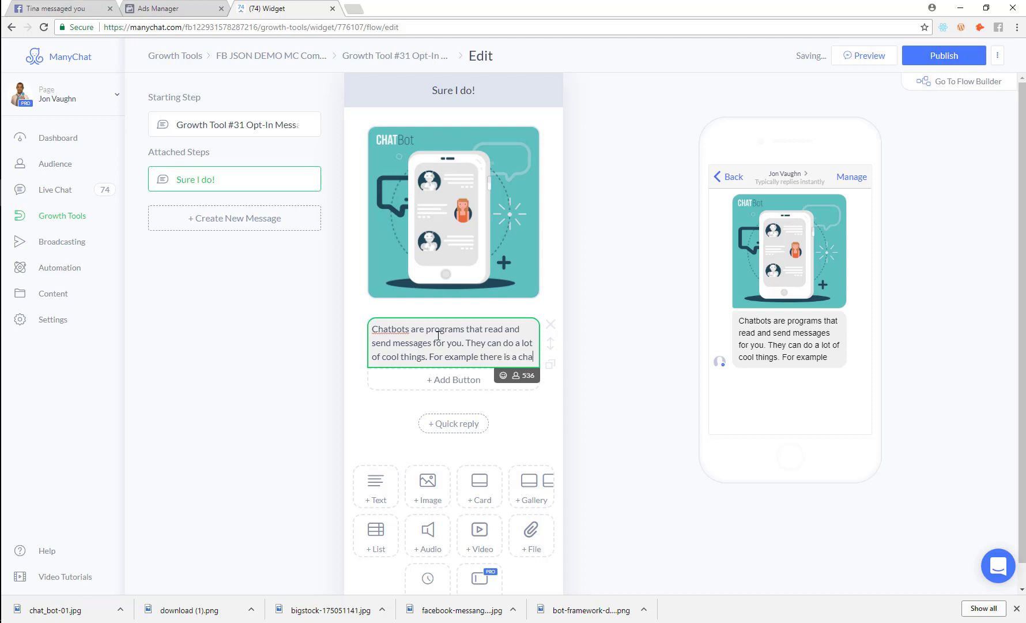
type("t bot right now")
key("BackSpace")
type("and you can ask me")
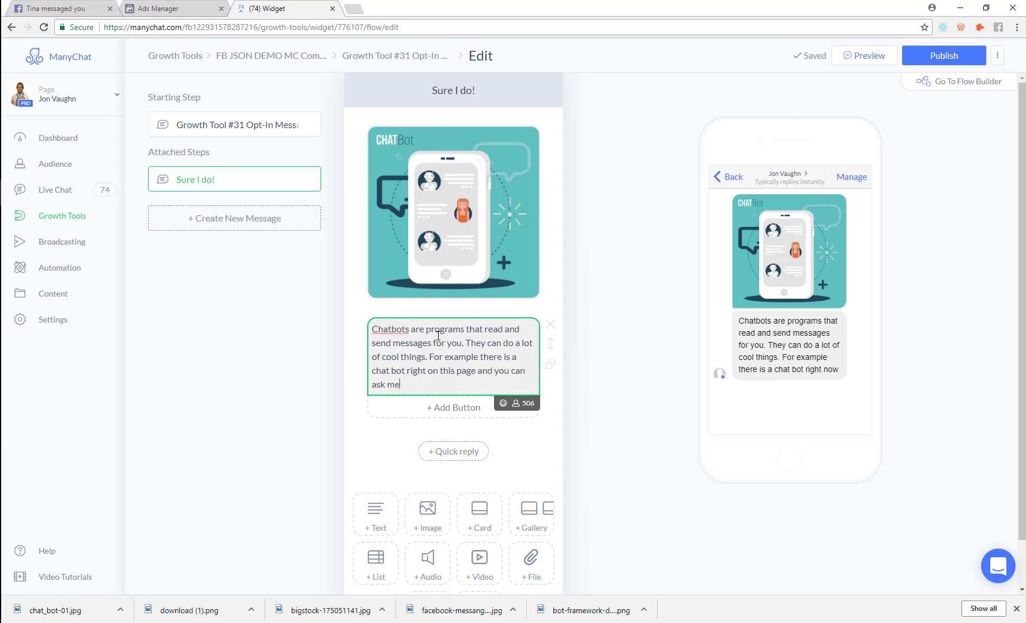
type(" questions about why y")
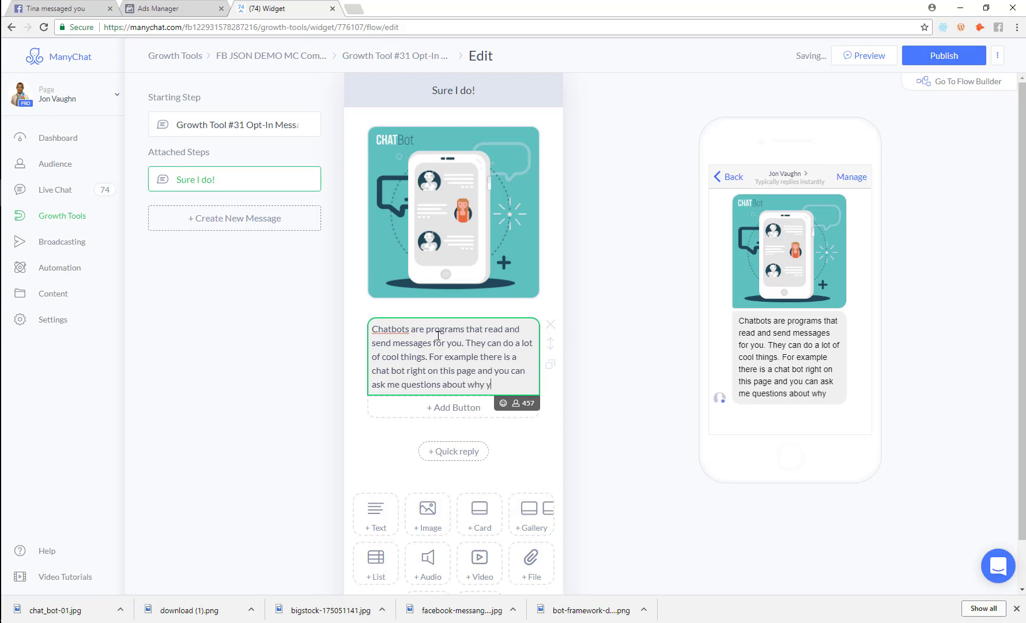
type("ou n")
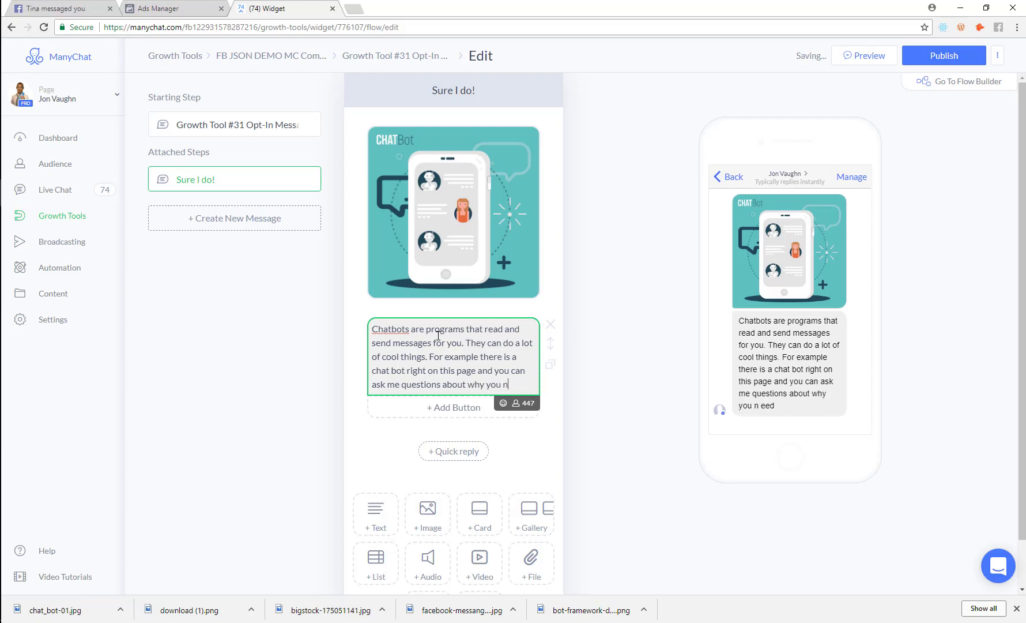
type(" eed a chat bot and the bot will respond so that")
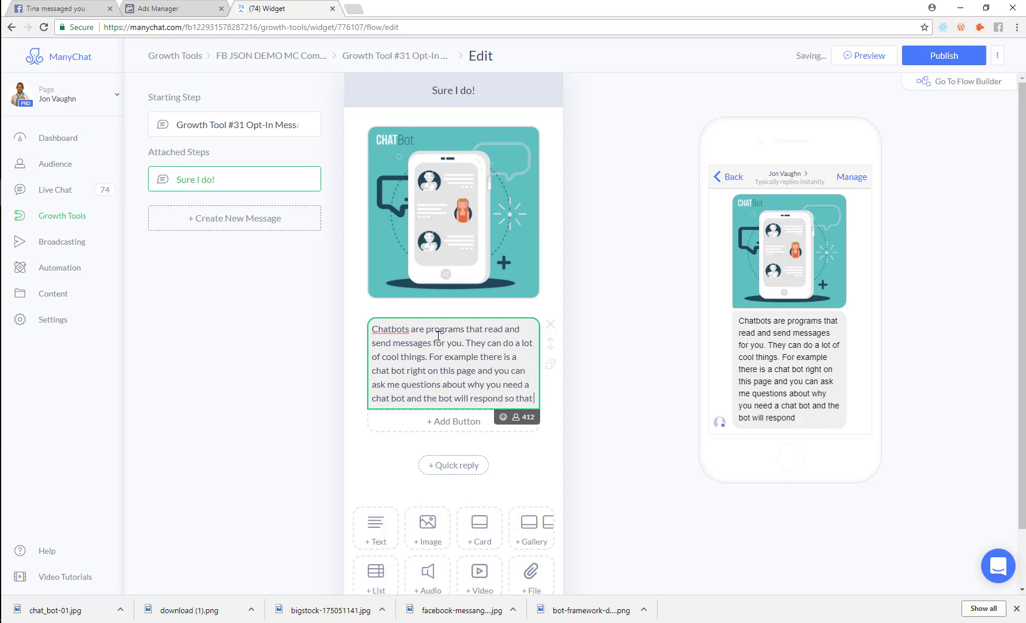
type(" I don't have to. Try it out.")
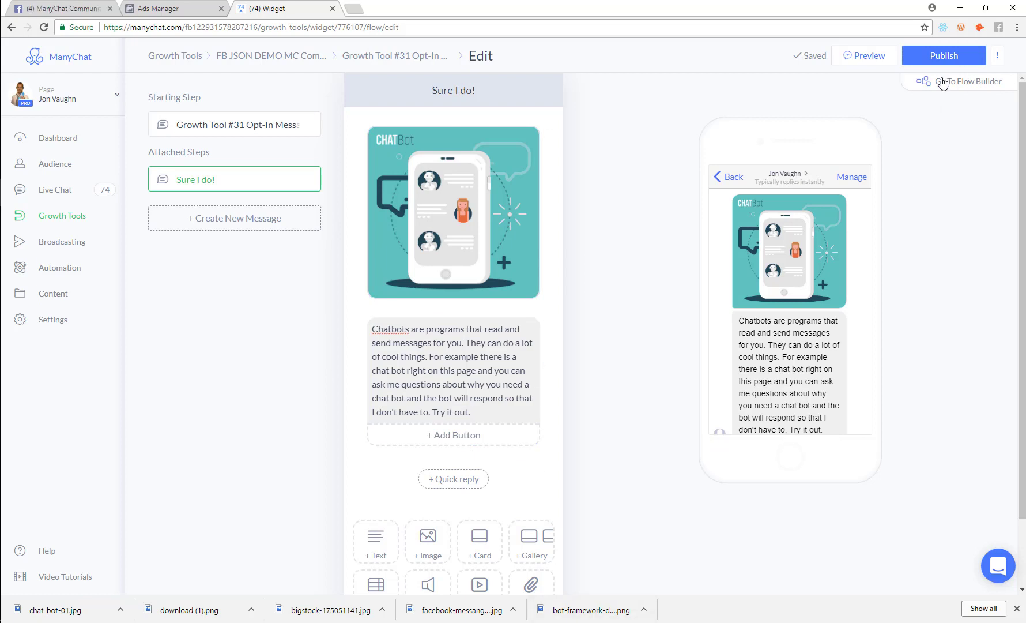
Publish the flow and copy the FB JSON DEMO MC Community growth tool's Facebook Ads JSON code.
left_click(944, 56)
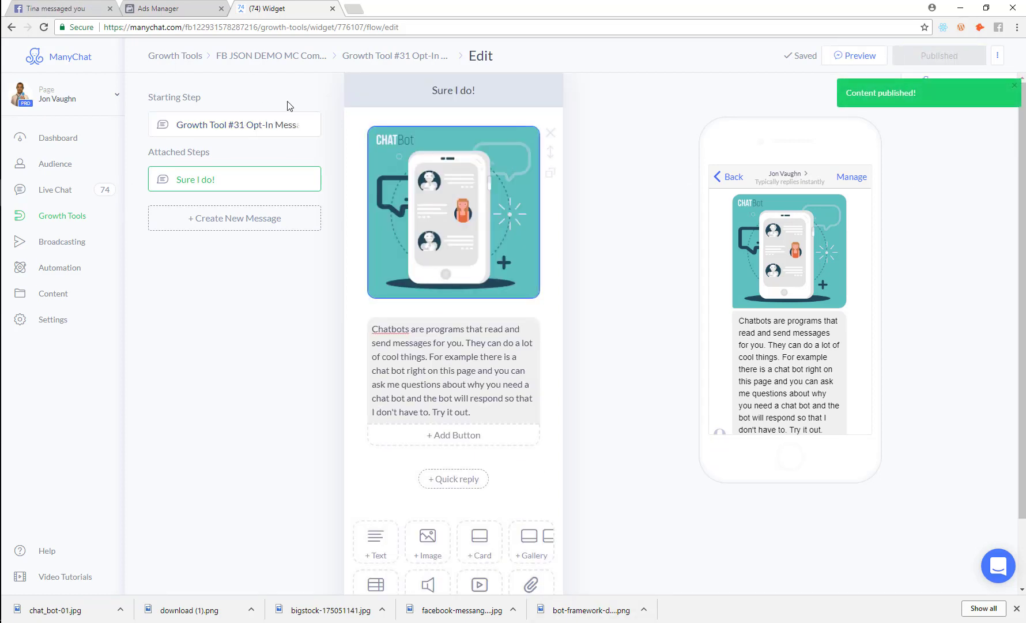
left_click(254, 56)
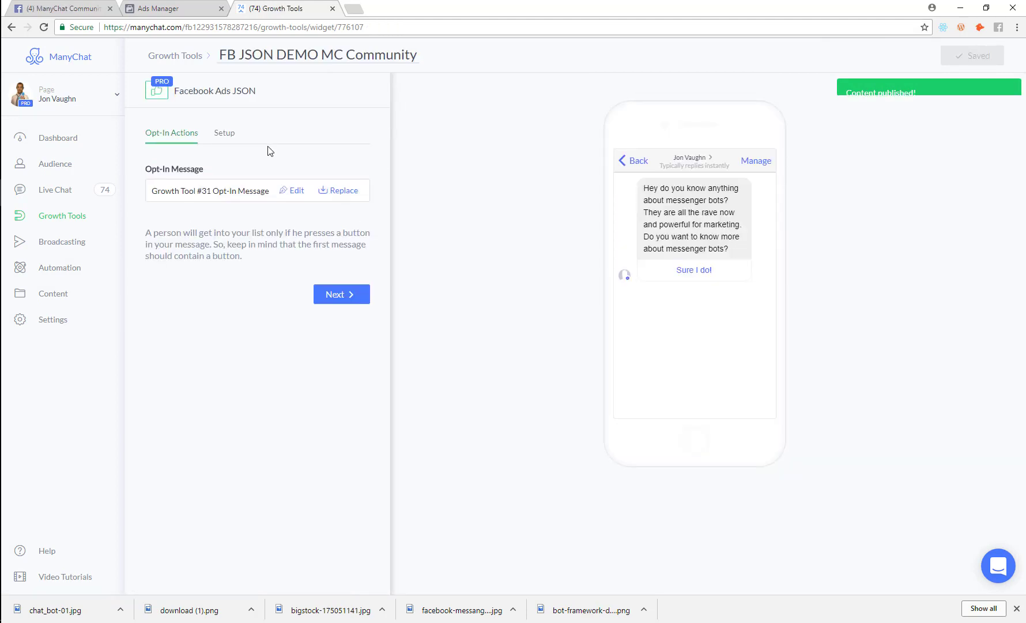
left_click(225, 134)
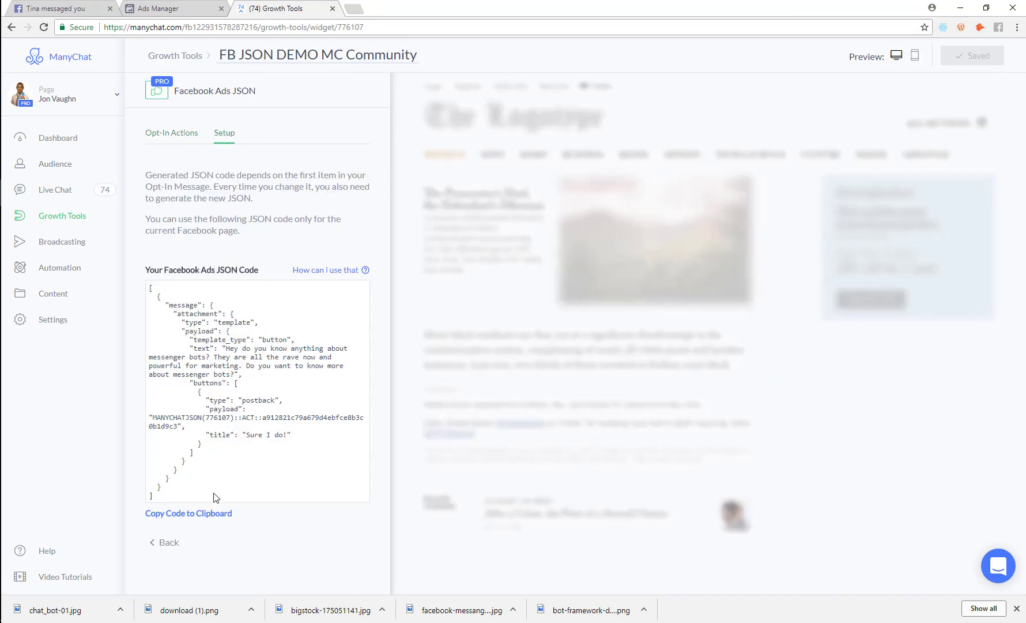
left_click(210, 513)
left_click(159, 8)
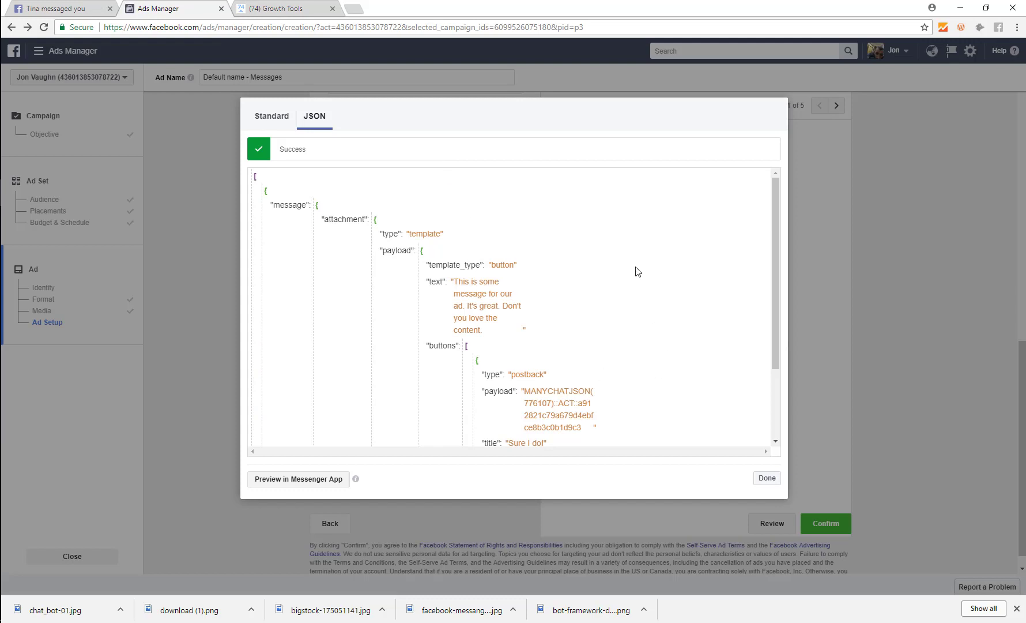
Replace the ad's Messenger JSON in Ads Manager with the copied ManyChat code.
left_click(258, 288)
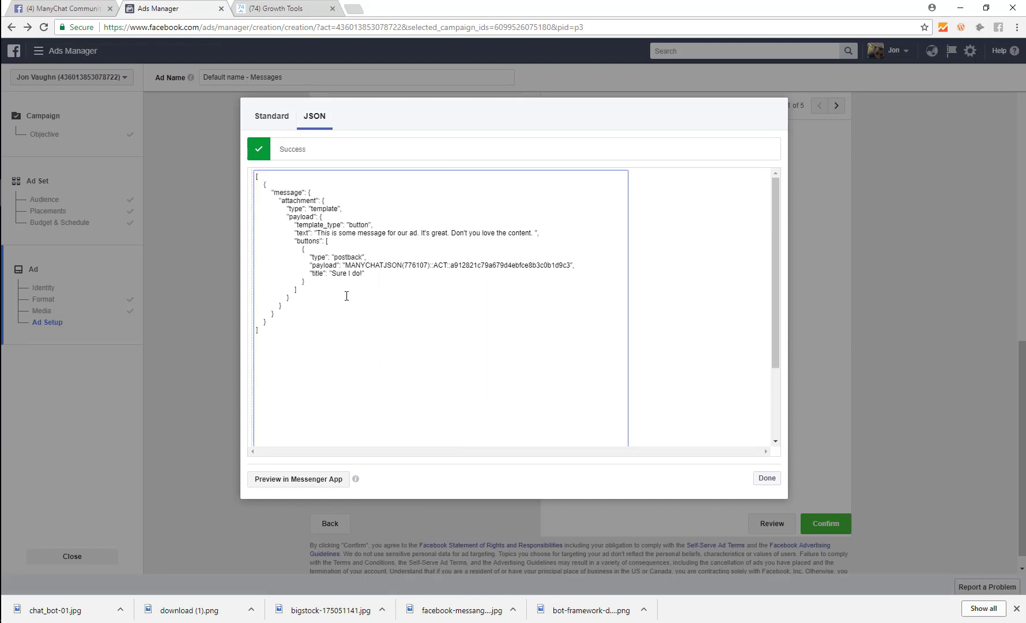
key("ctrl+a")
key("BackSpace")
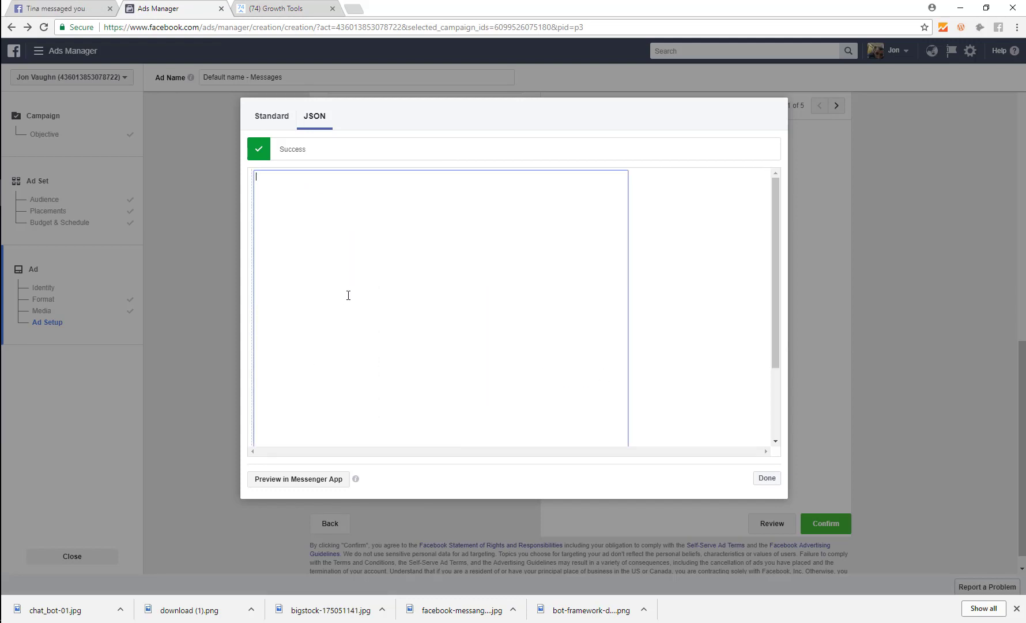
key("ctrl+v")
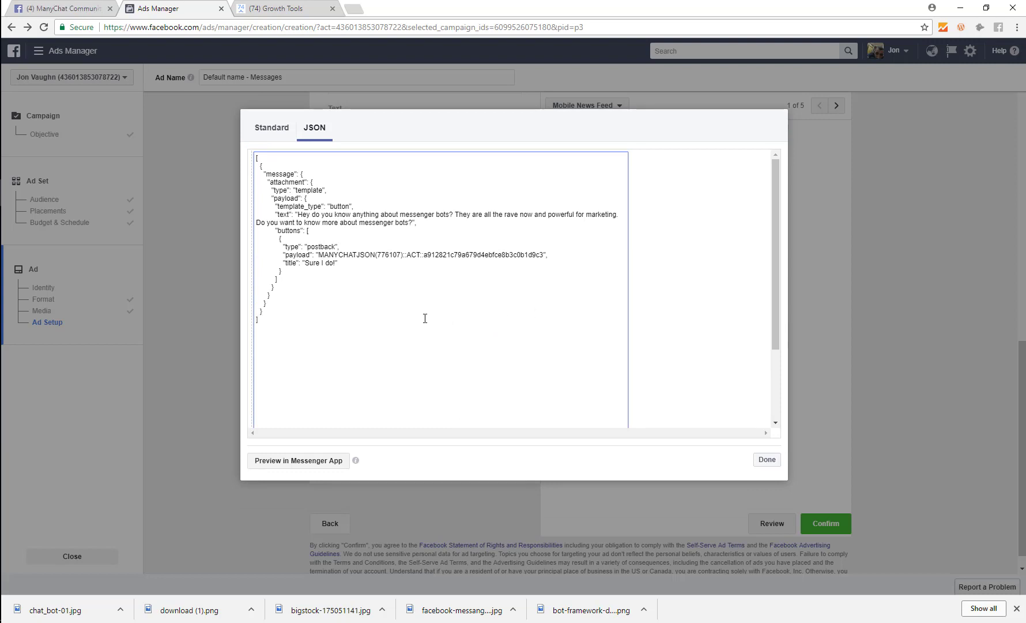
scroll(442, 254, "down", 3)
scroll(668, 357, "up", 3)
Send the ad preview to Messenger, check it in the chat, then return to ManyChat.
left_click(309, 464)
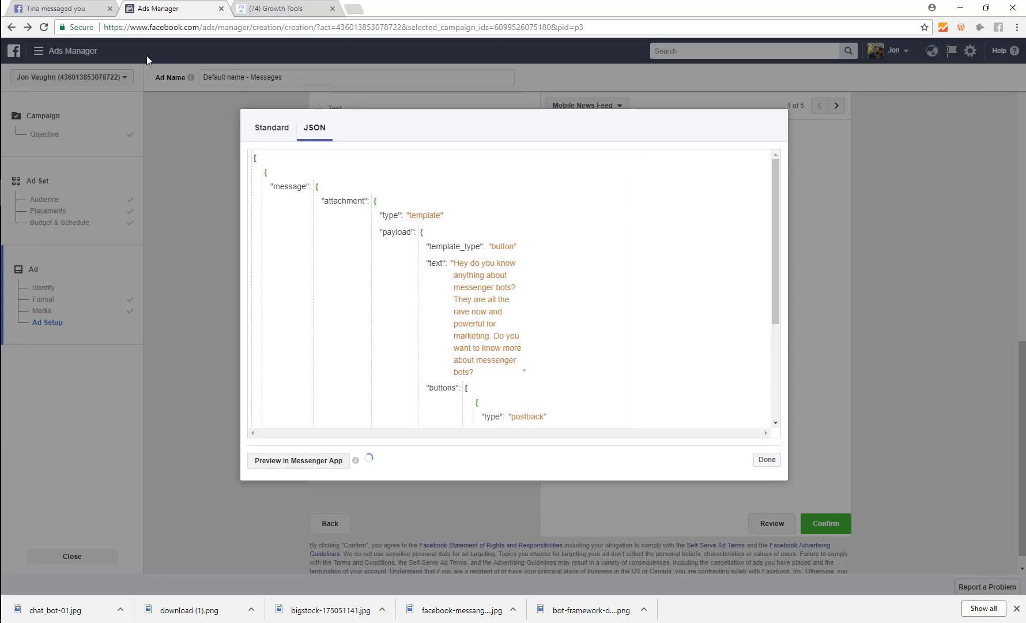
left_click(35, 8)
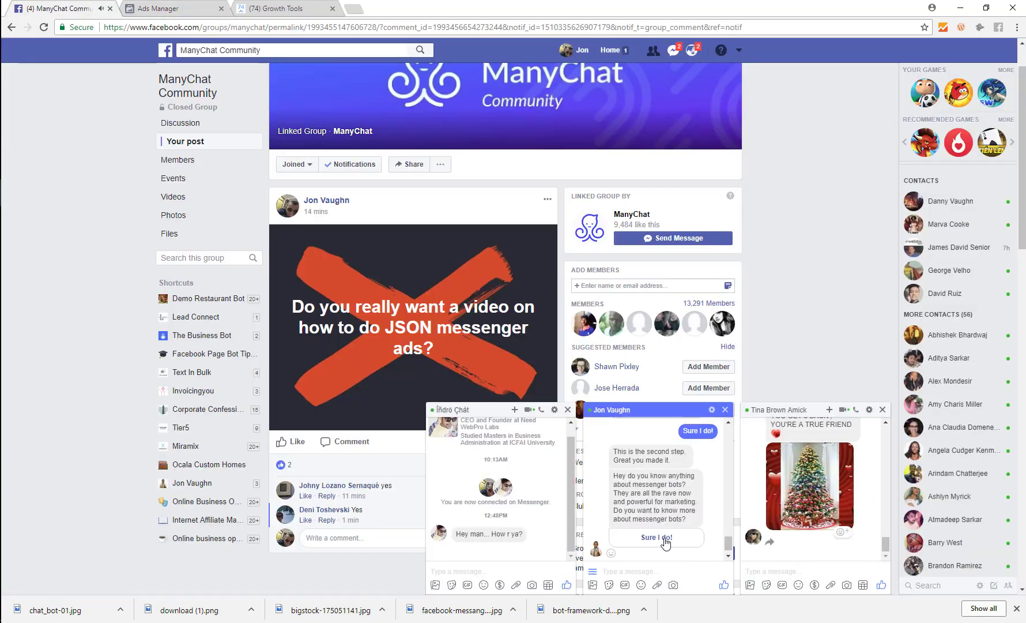
scroll(652, 490, "up", 2)
scroll(630, 487, "down", 2)
left_click(195, 7)
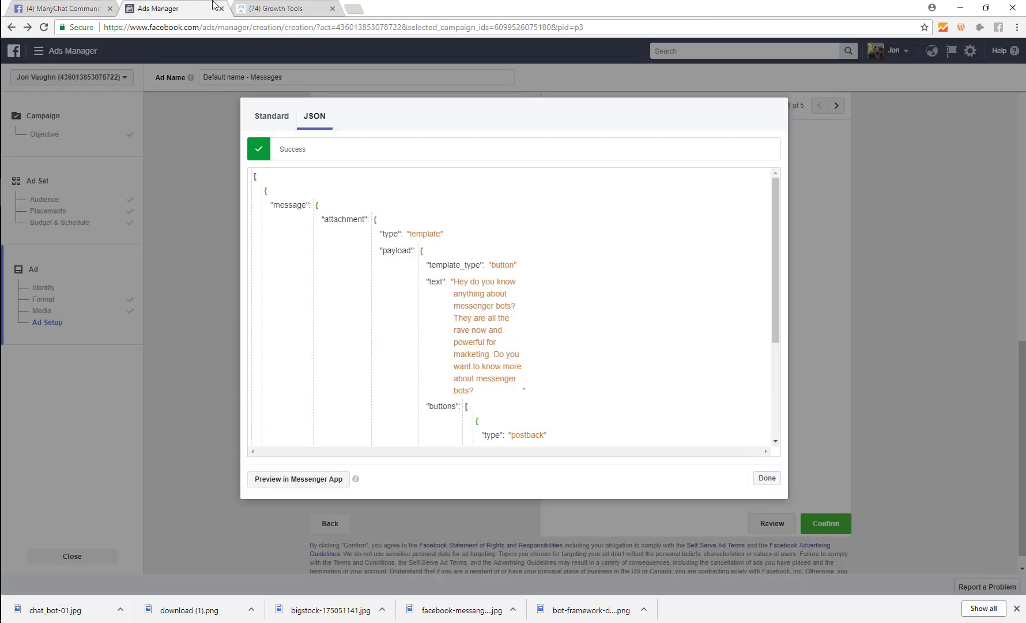
scroll(408, 249, "down", 3)
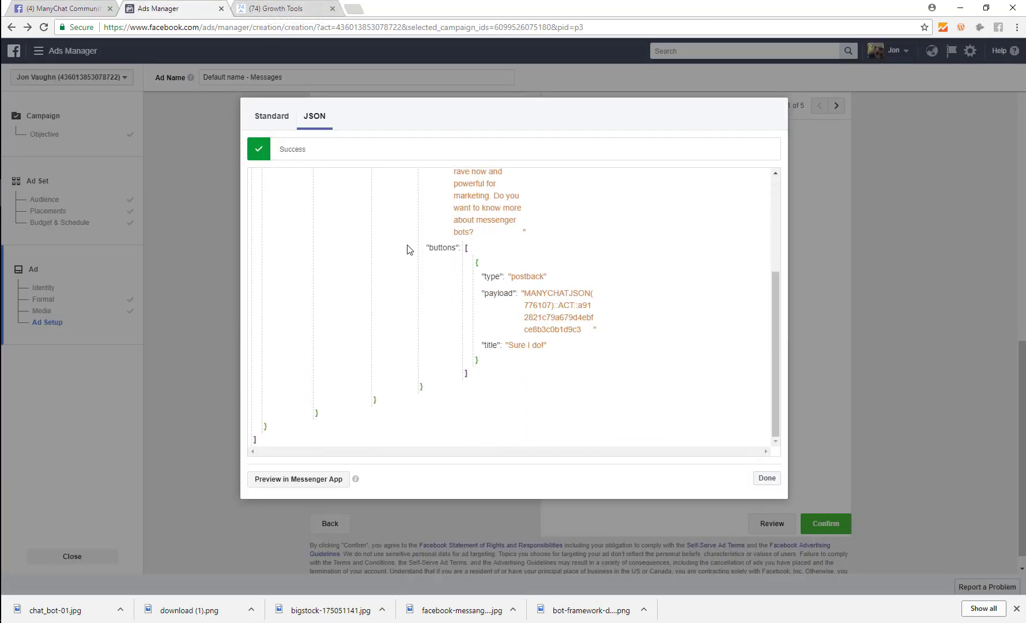
scroll(533, 288, "up", 3)
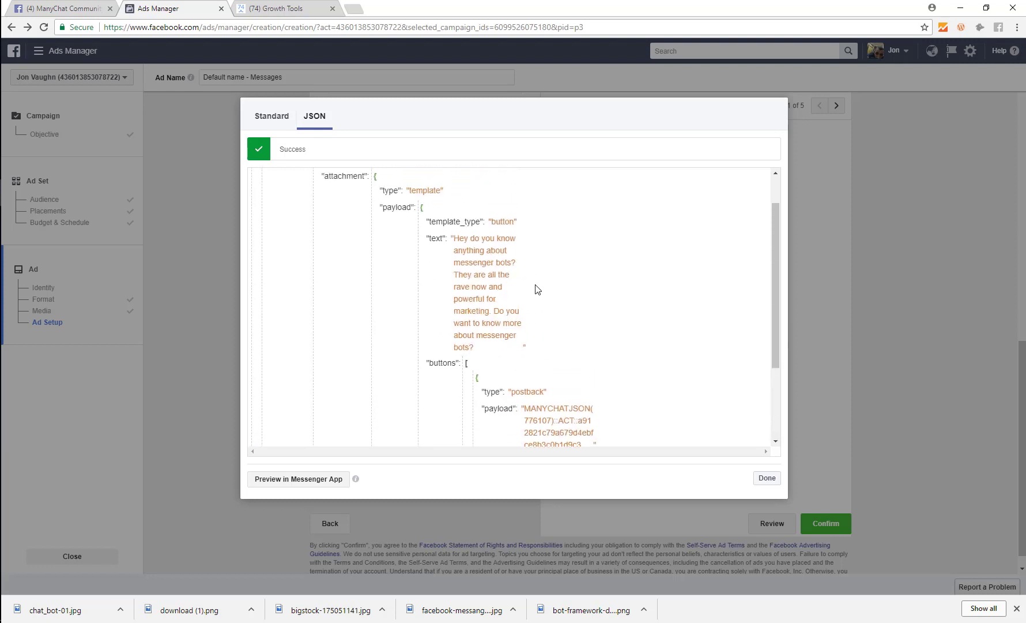
scroll(543, 346, "up", 1)
scroll(499, 282, "down", 1)
scroll(498, 281, "down", 3)
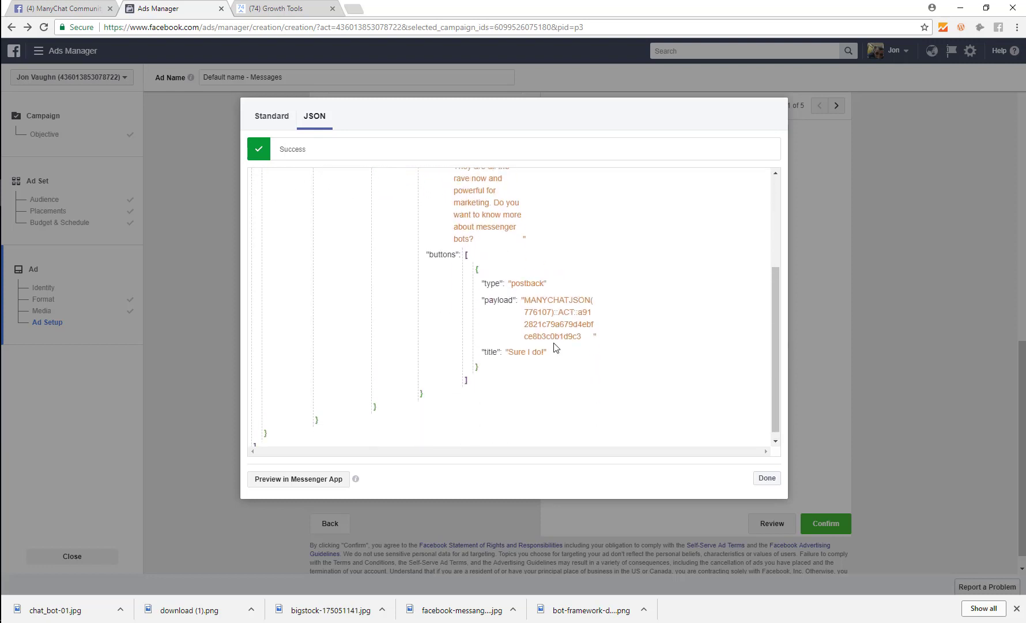
left_click(267, 7)
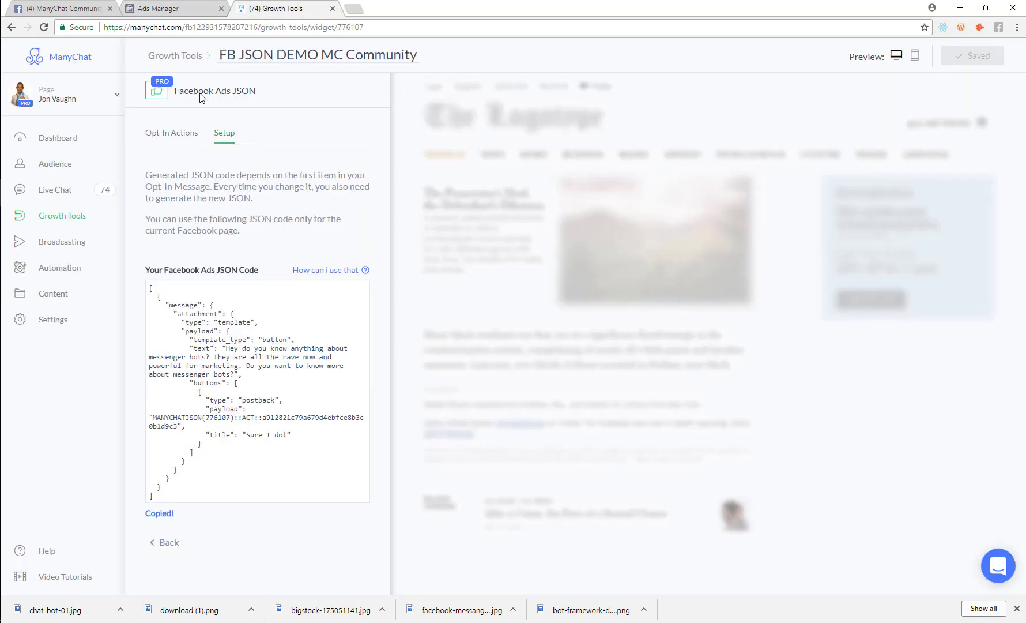
Add an empty text block to the growth tool's Opt-In Message and open a new Chrome tab.
left_click(175, 138)
left_click(219, 192)
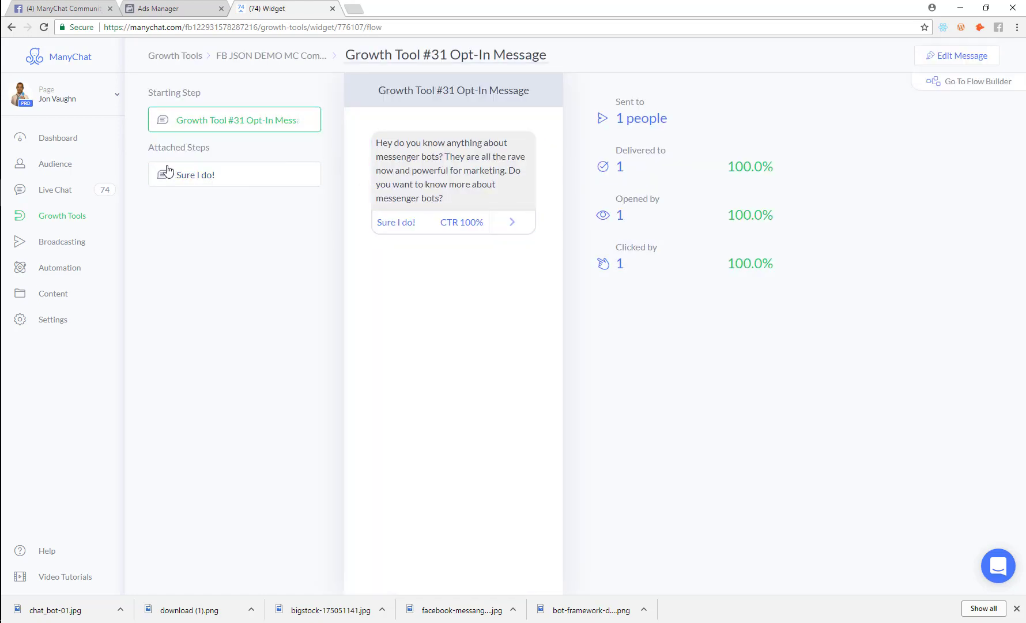
left_click(949, 56)
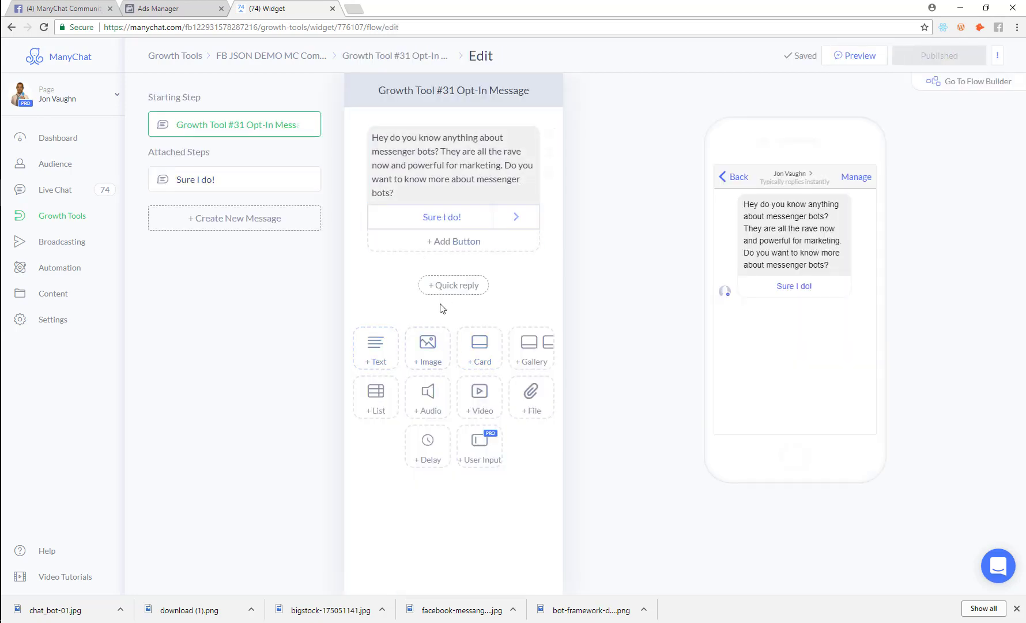
left_click(390, 350)
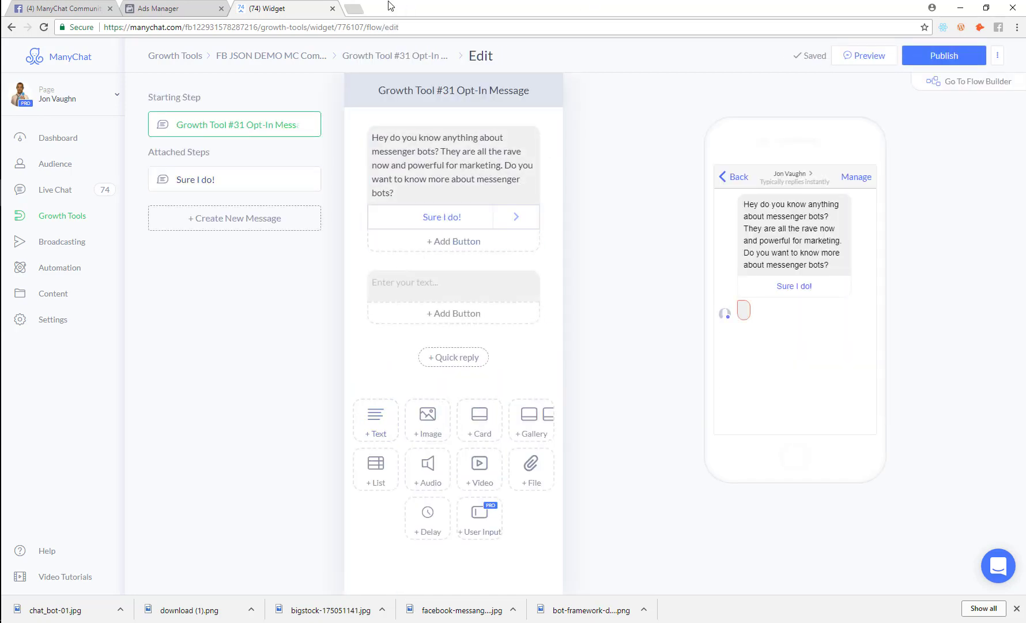
left_click(357, 9)
Search Google for 'lorem', open lipsum.com, and select its first Lorem Ipsum paragraph.
type("l")
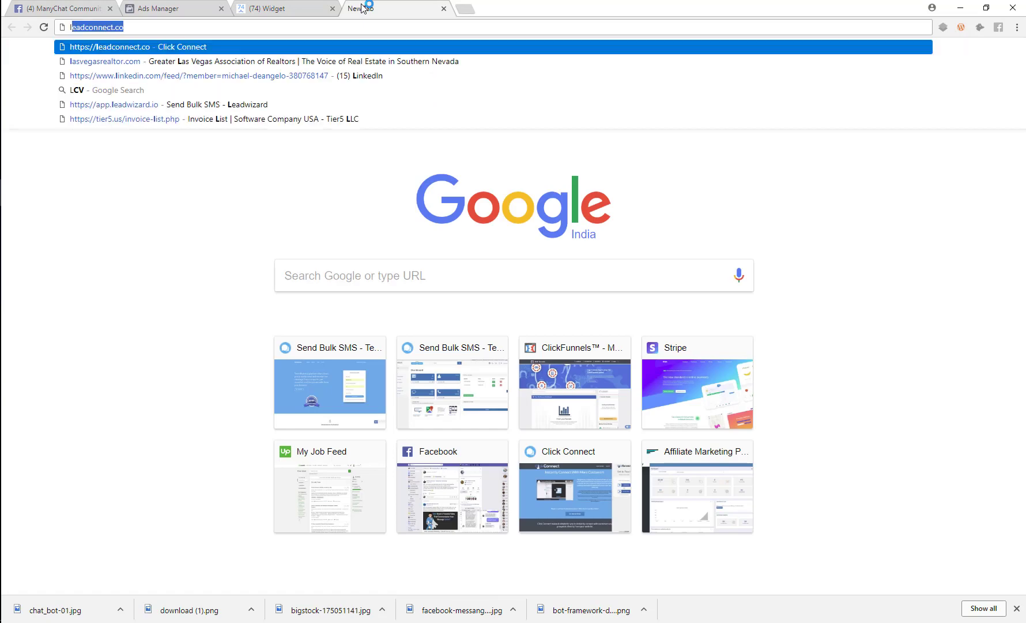
type("orem")
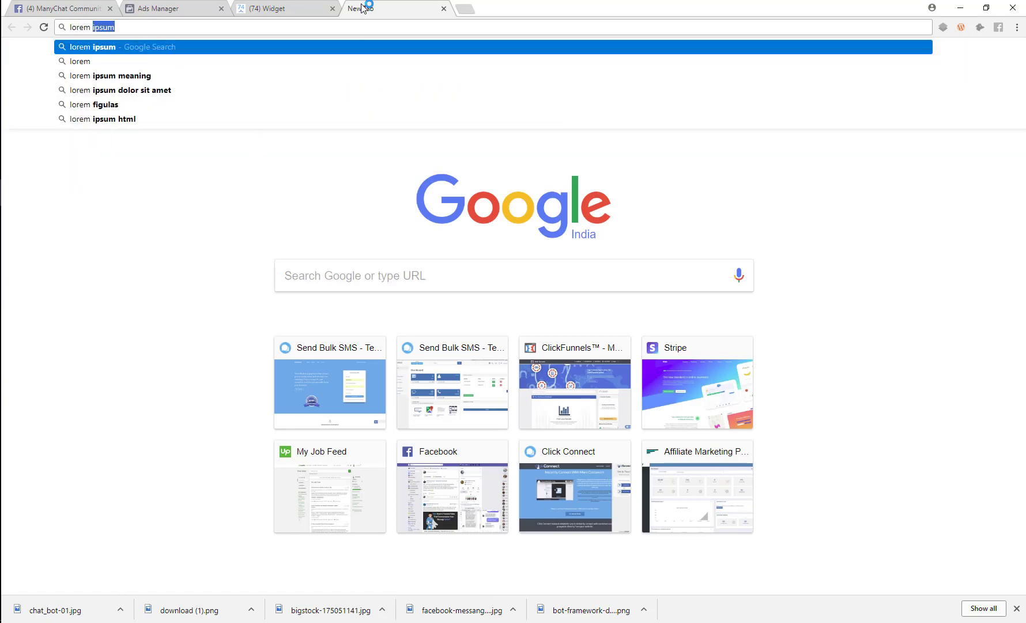
key("Return")
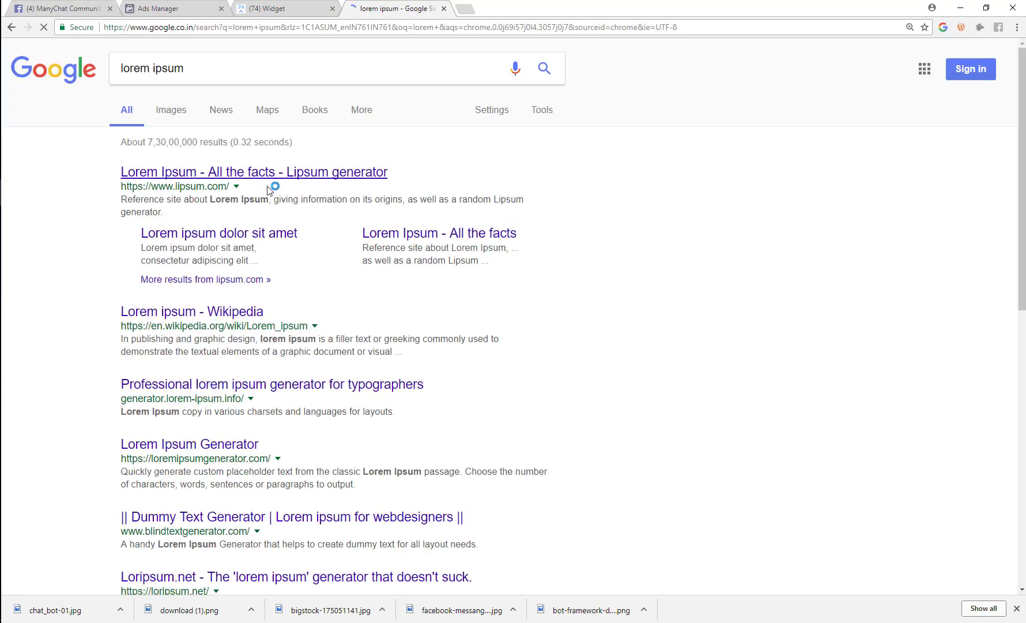
left_click(297, 233)
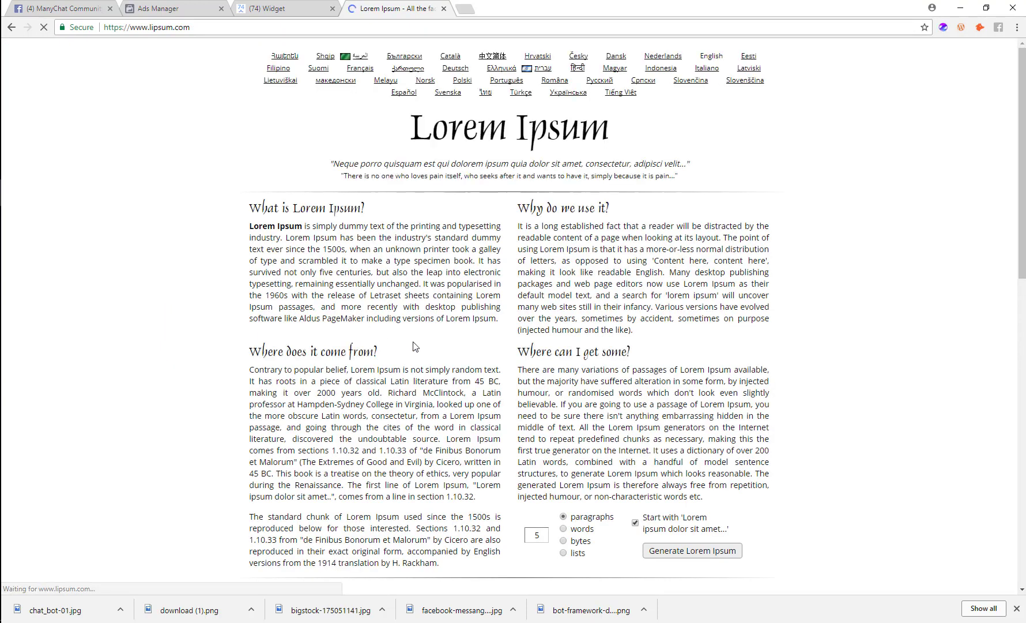
left_click_drag(500, 327, 249, 226)
left_click(386, 351)
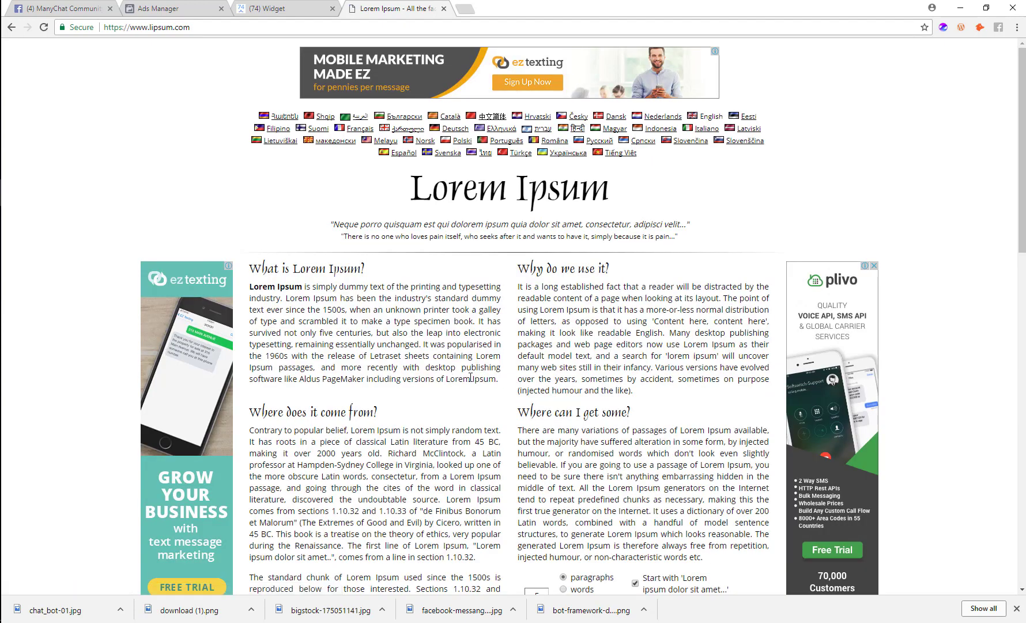
left_click_drag(495, 383, 251, 288)
key("ctrl+c")
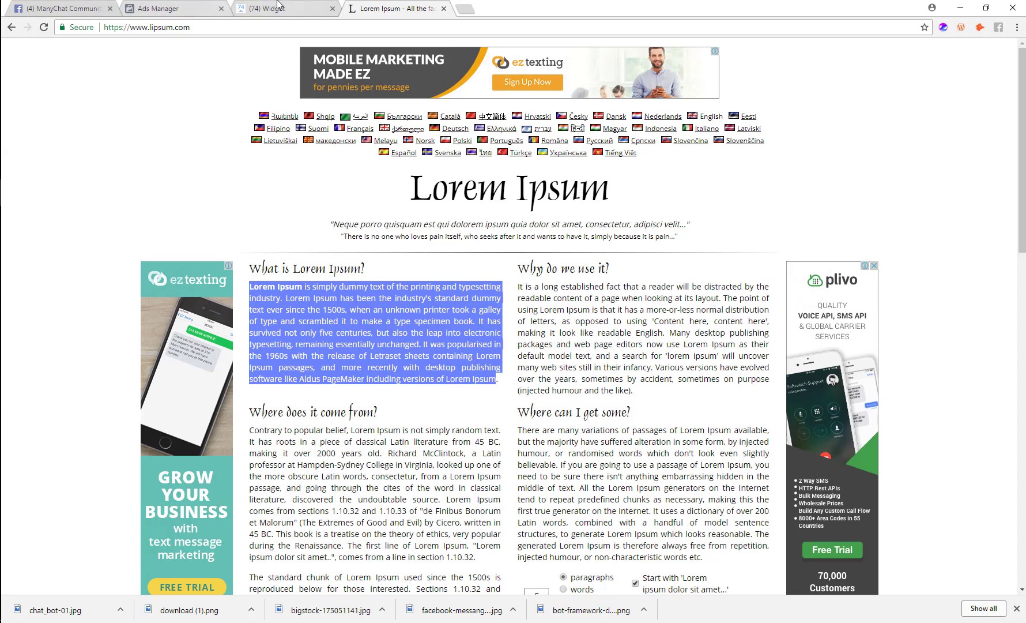
left_click(271, 8)
Paste the Lorem Ipsum paragraph into the new text block and publish the opt-in message.
left_click(408, 288)
key("ctrl+v")
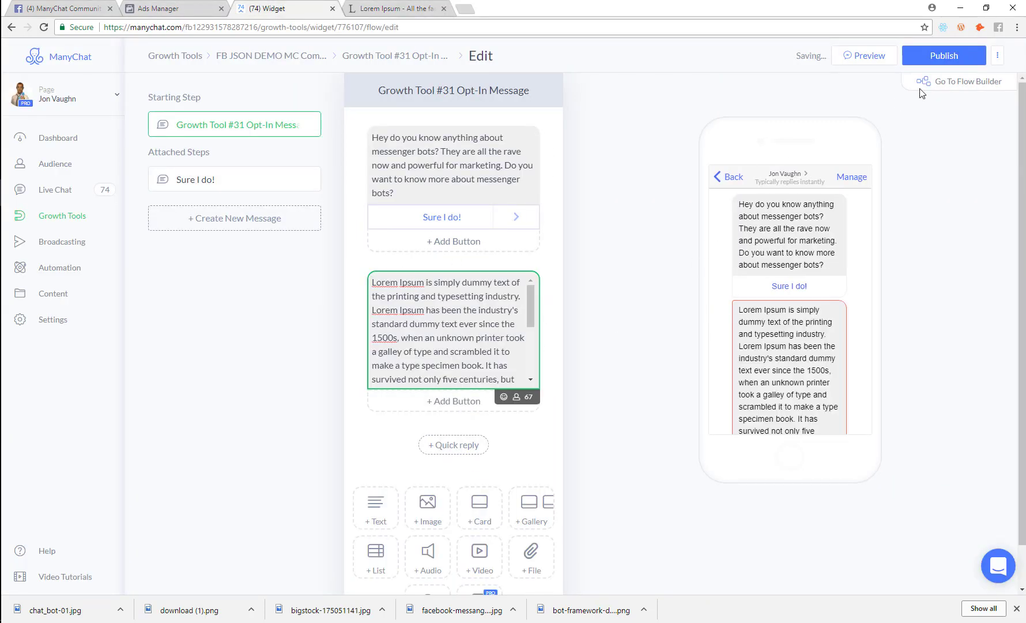
left_click(940, 55)
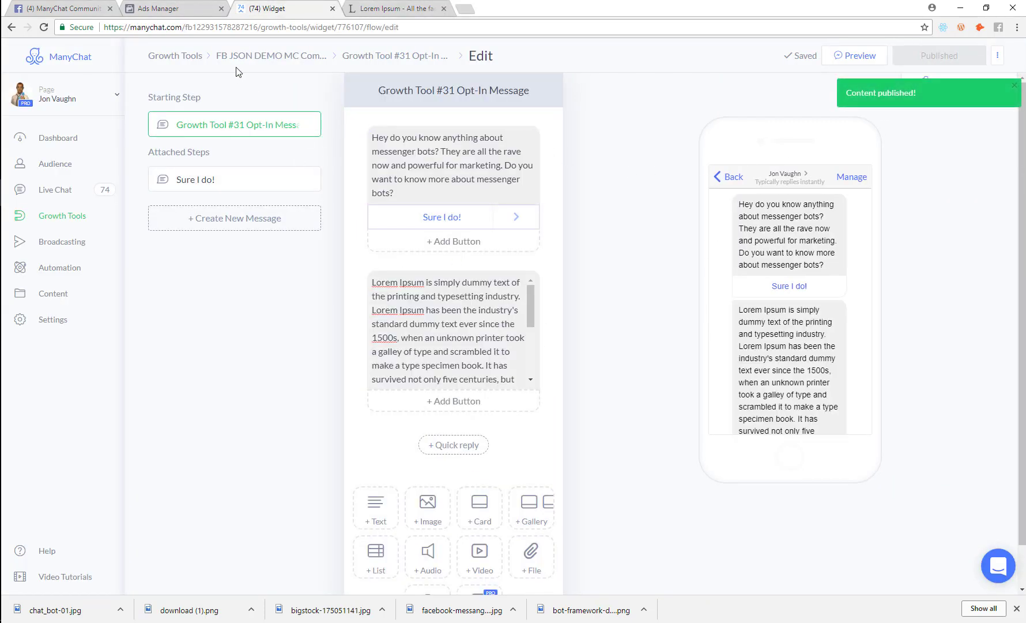
Copy the regenerated Facebook Ads JSON code from the growth tool's Setup tab.
left_click(266, 57)
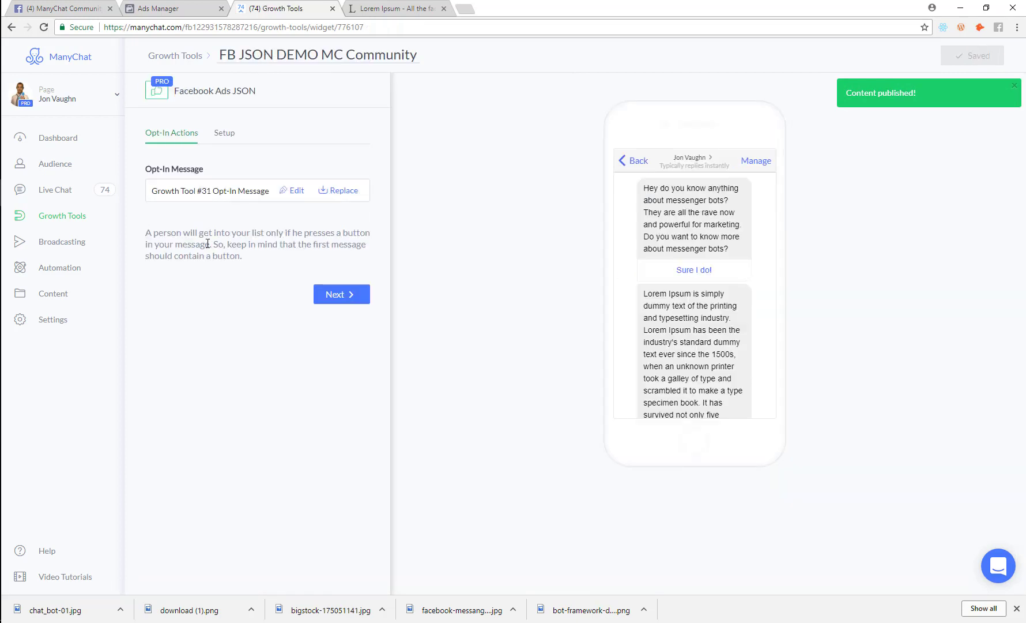
left_click(223, 133)
scroll(306, 293, "down", 2)
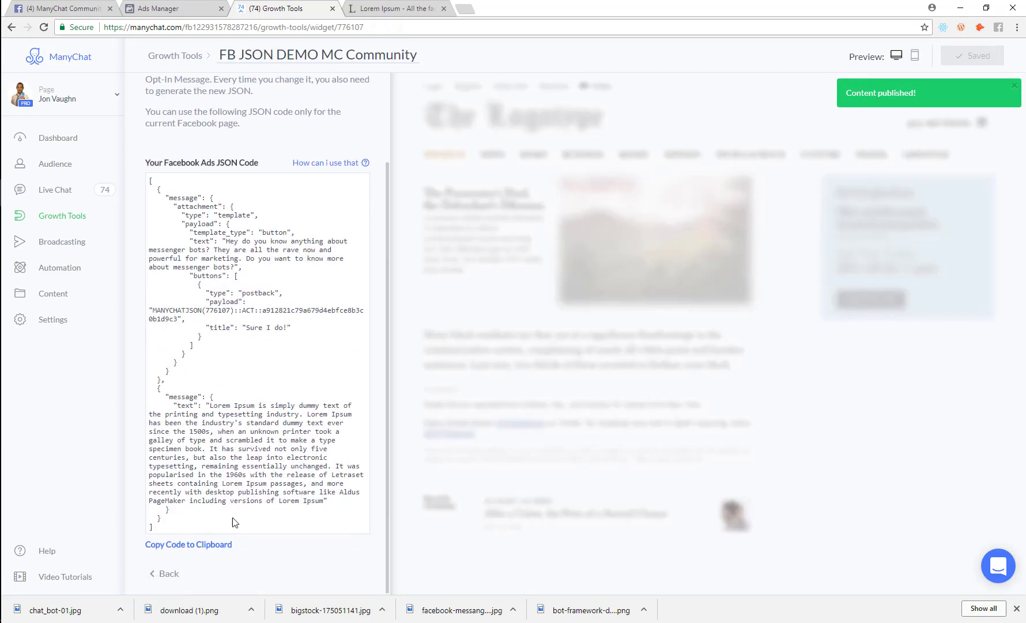
left_click(208, 545)
left_click(177, 7)
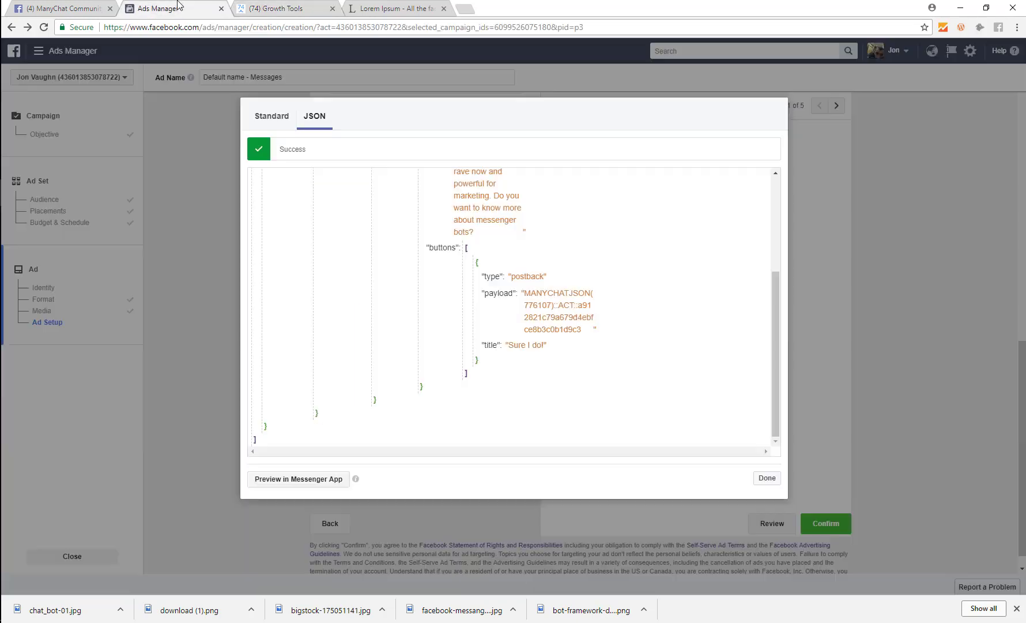
Replace the ad's JSON with the Lorem Ipsum version and preview it in Messenger.
left_click(260, 213)
key("ctrl+a")
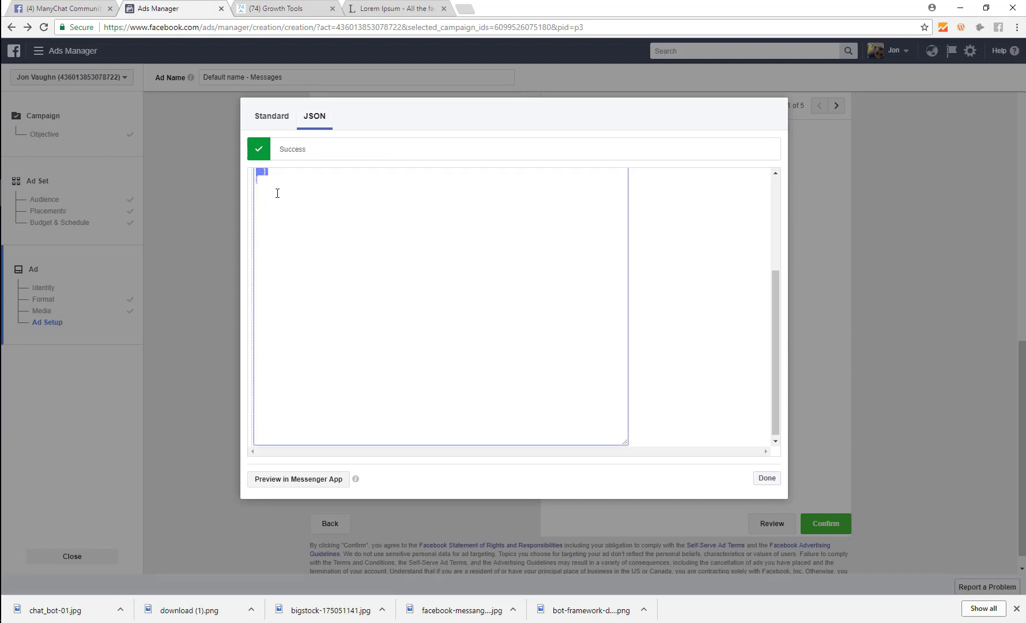
key("BackSpace")
key("ctrl+v")
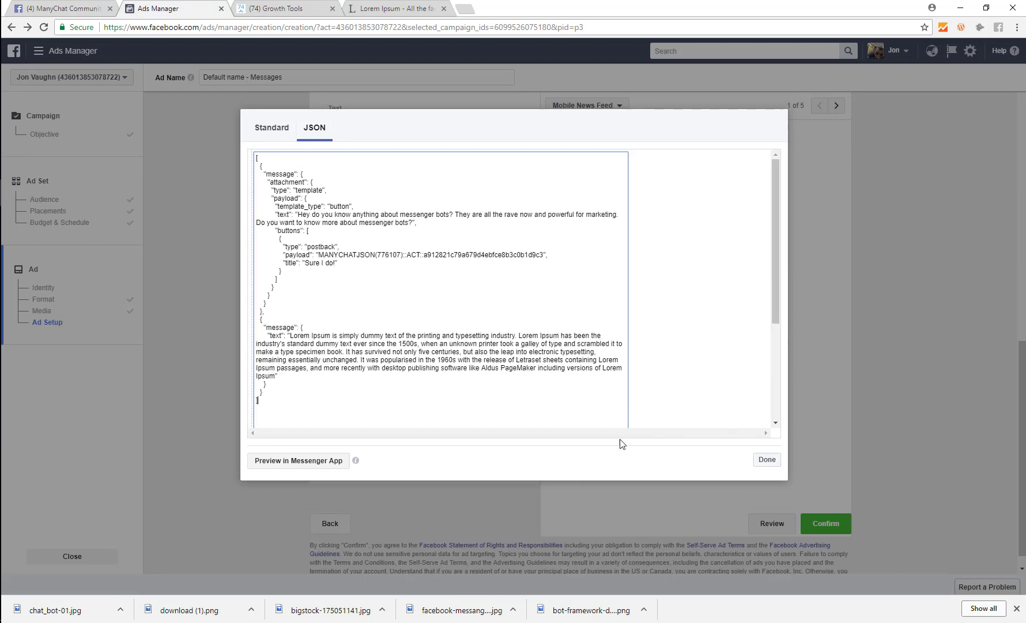
left_click(271, 460)
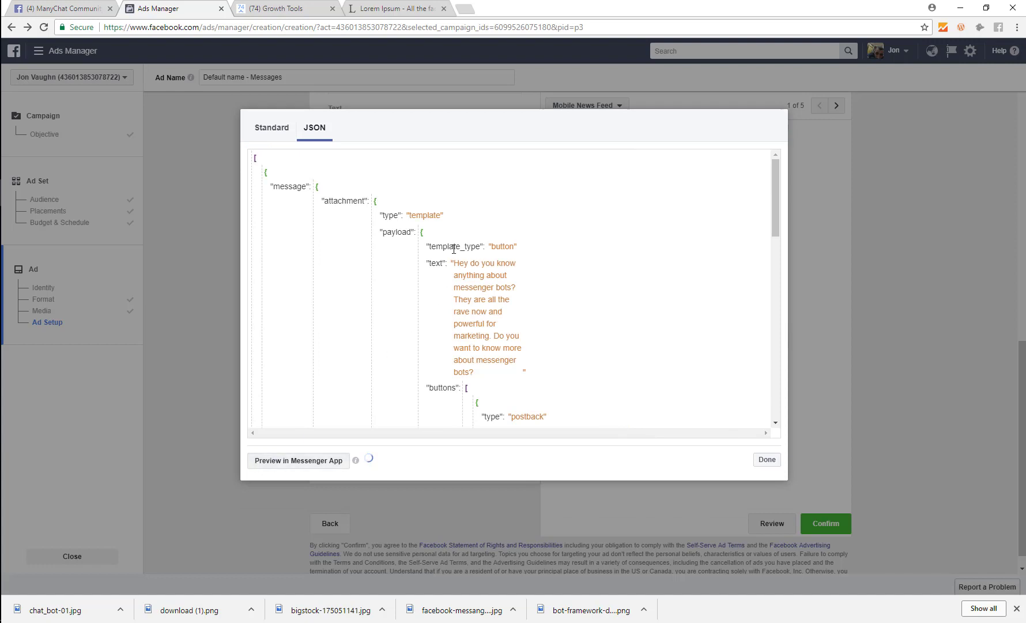
left_click(75, 7)
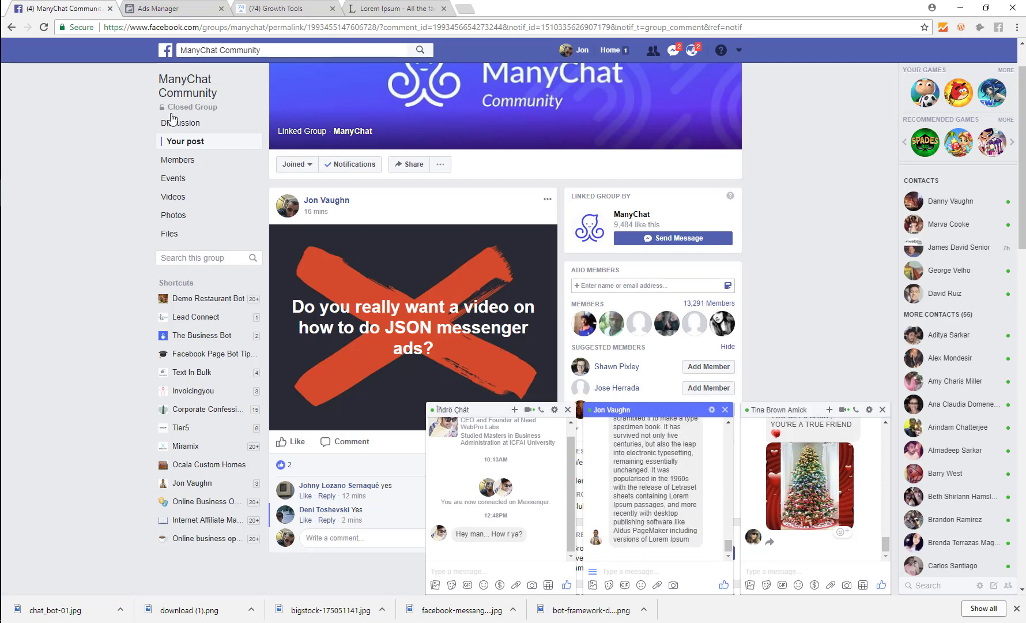
key("ctrl+Tab")
Close Messenger setup and check the review summary: Manychat DEMO, $5.00 daily, Nov 10–12, 2017.
left_click(767, 478)
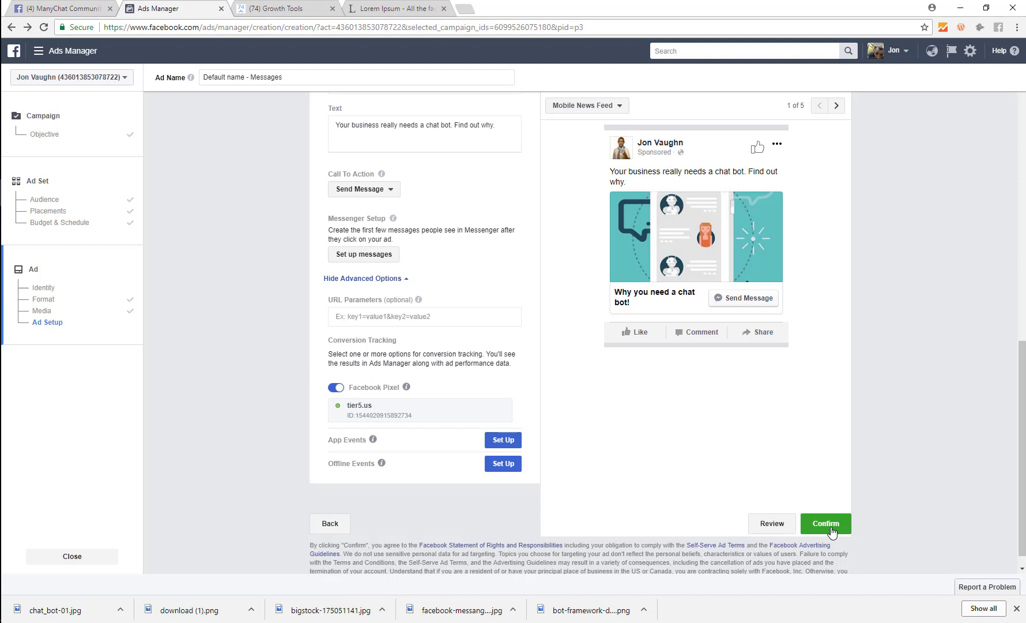
left_click(775, 524)
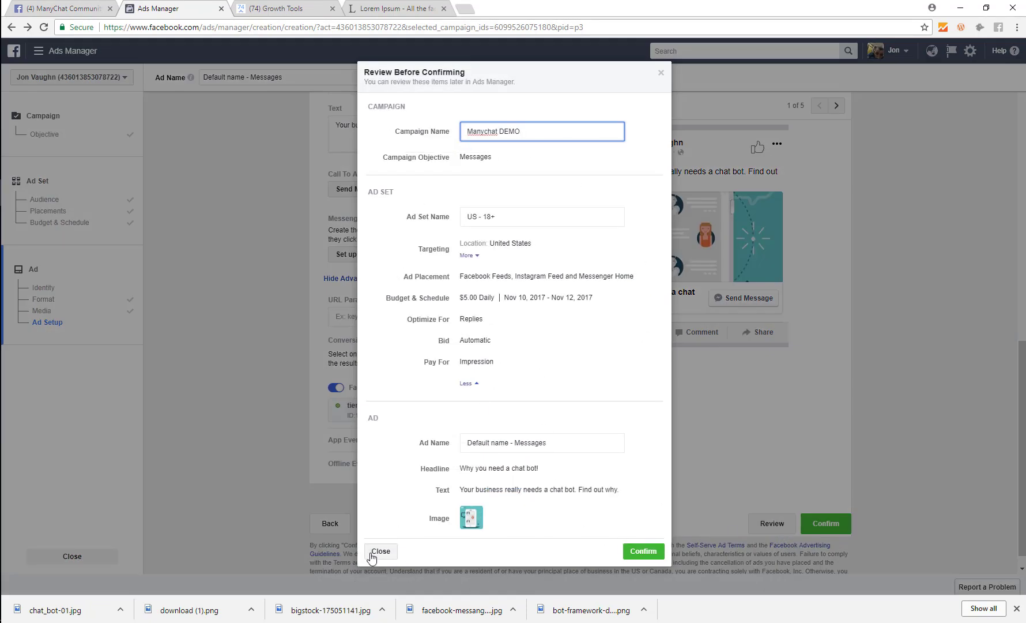
left_click(661, 73)
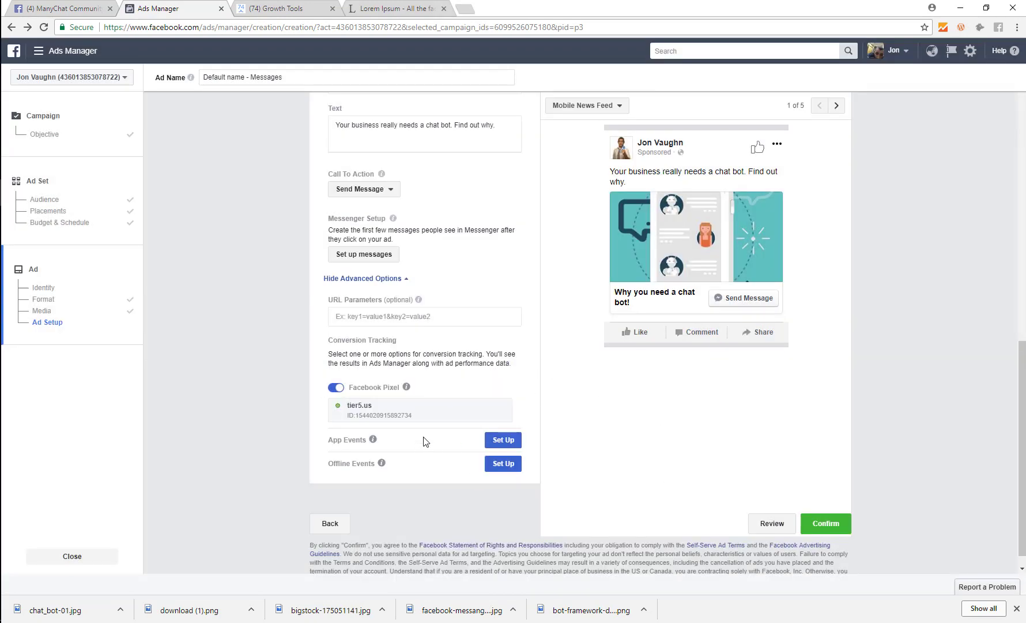
left_click(276, 8)
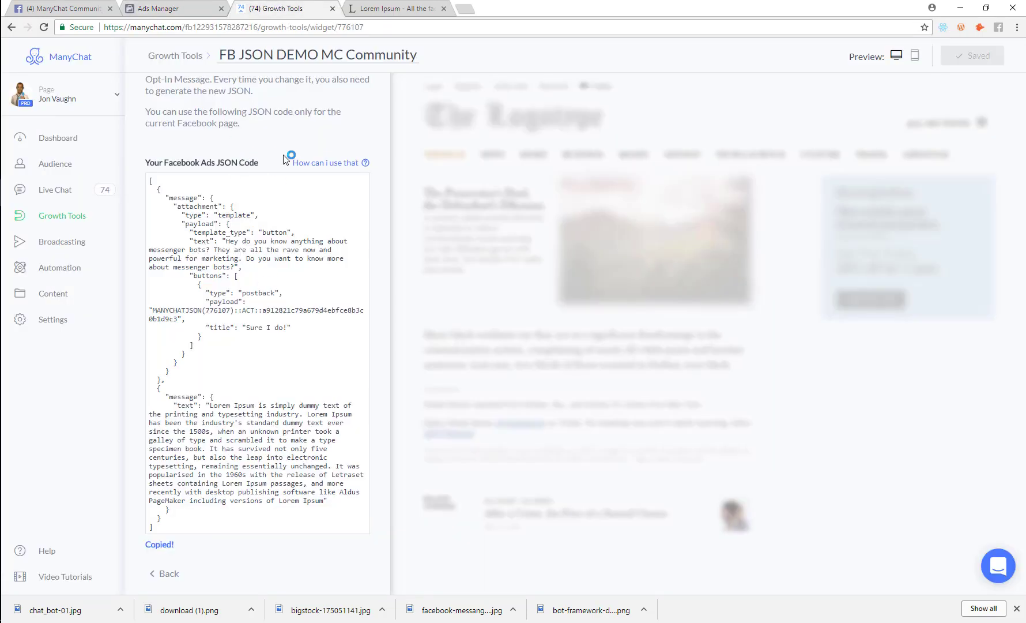
Delete the Lorem Ipsum text message from the opt-in message and publish it.
left_click(166, 573)
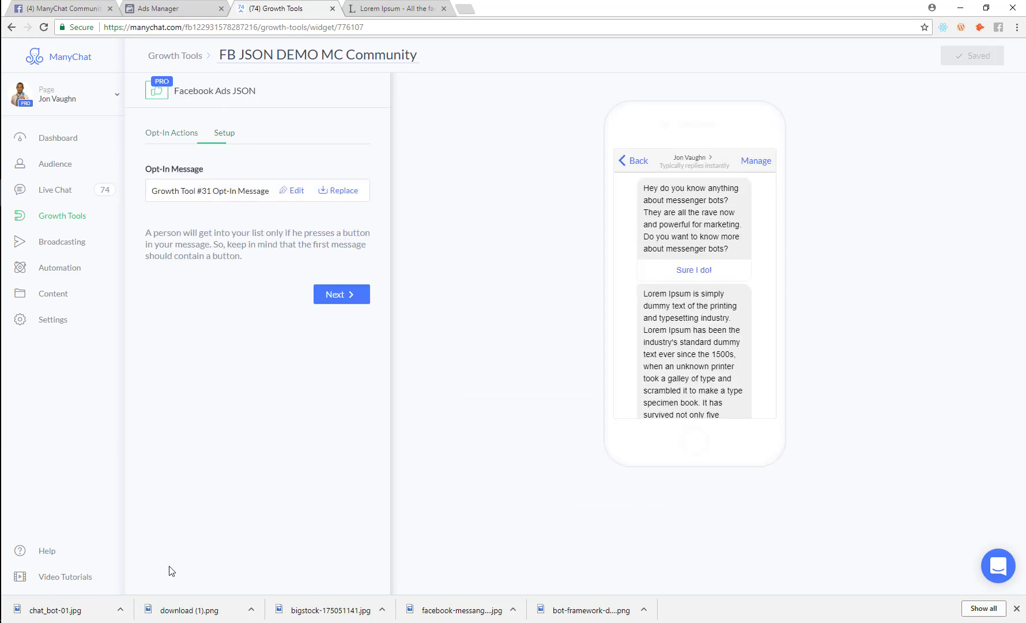
left_click(289, 191)
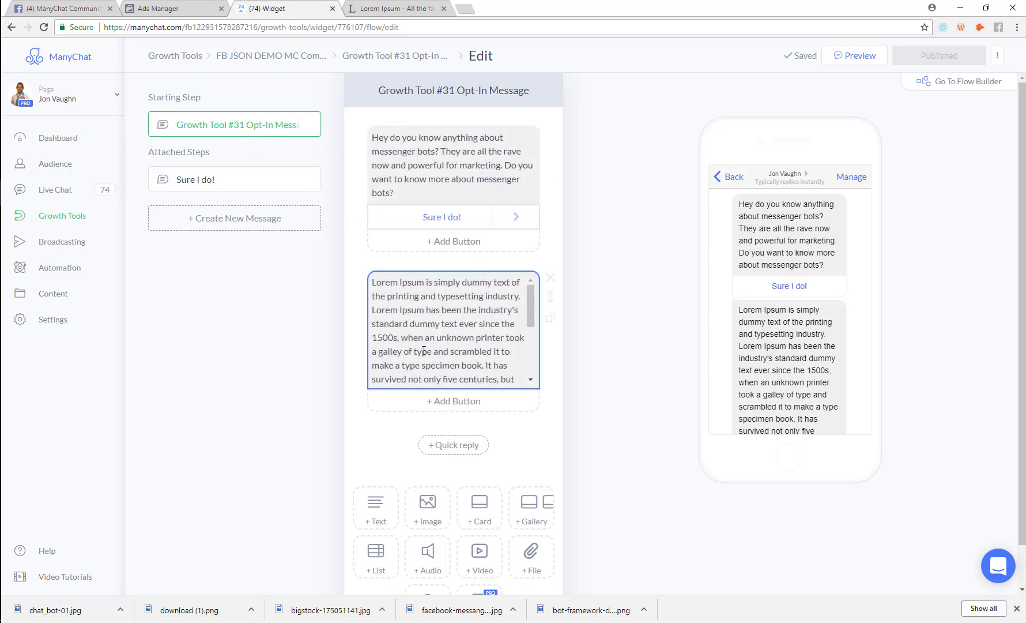
left_click(550, 278)
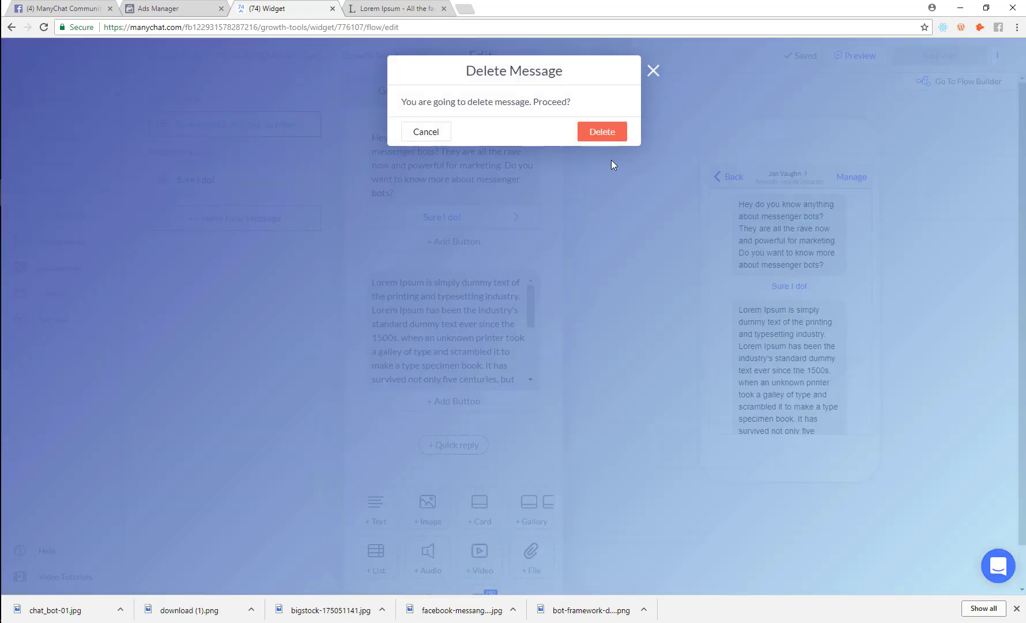
left_click(602, 131)
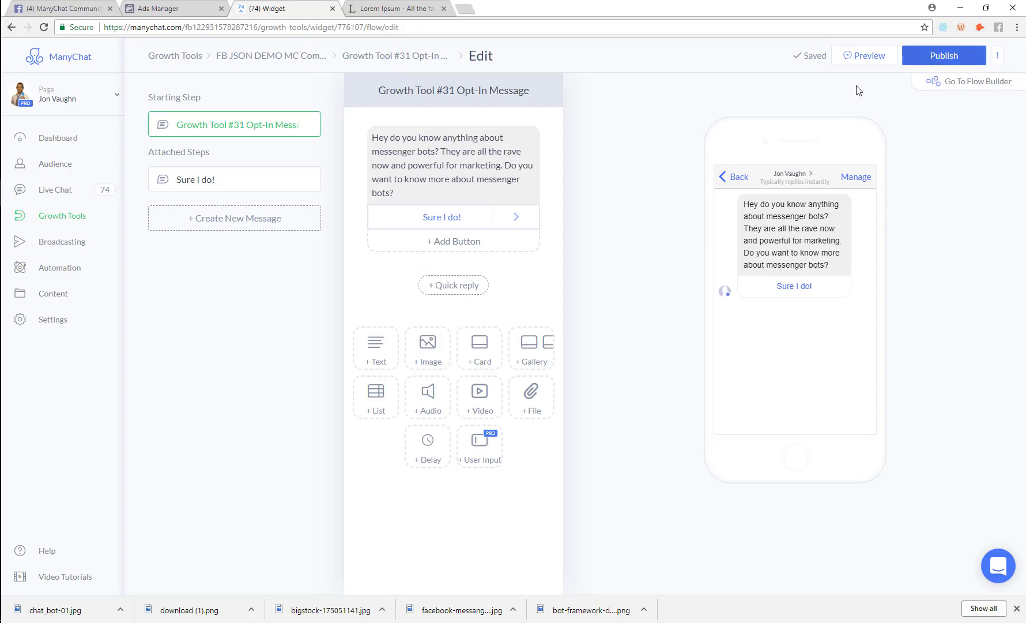
left_click(944, 57)
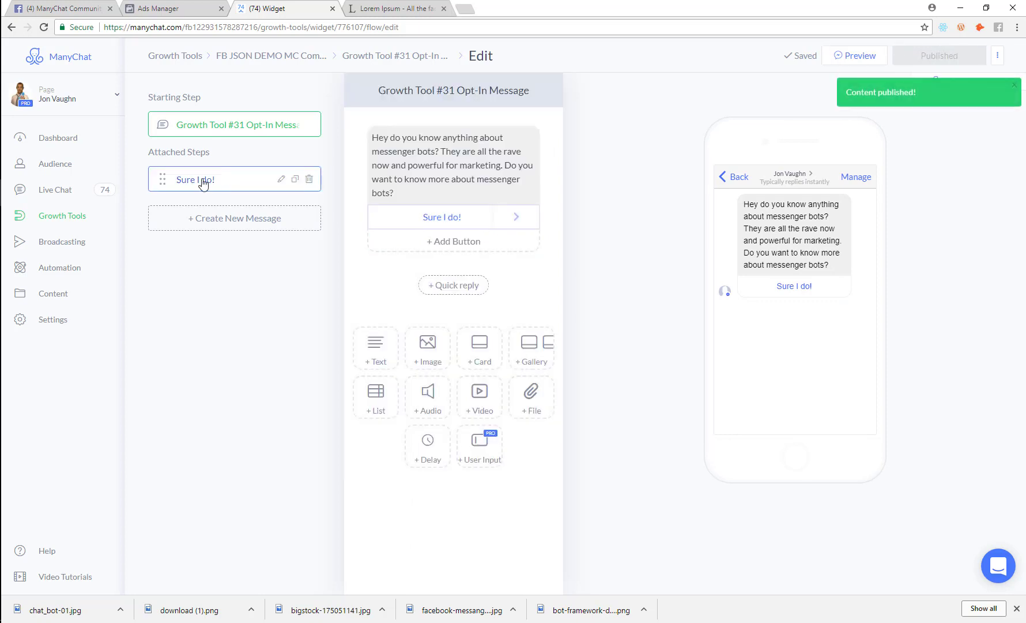
Return to the FB JSON DEMO MC Community growth tool and copy its regenerated JSON code.
left_click(203, 180)
scroll(372, 409, "down", 2)
scroll(370, 409, "up", 1)
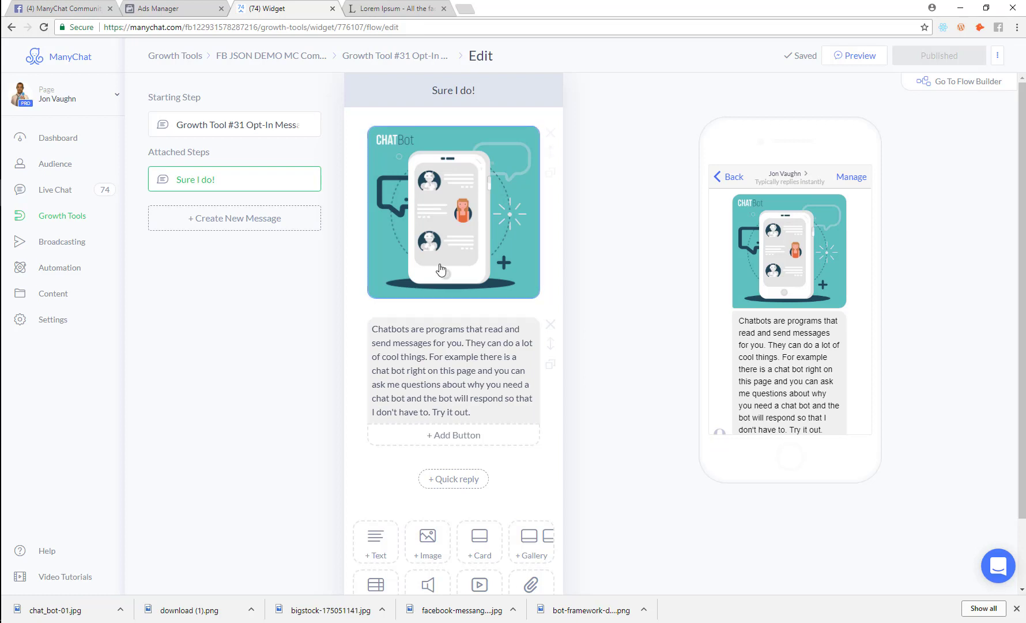
left_click(213, 130)
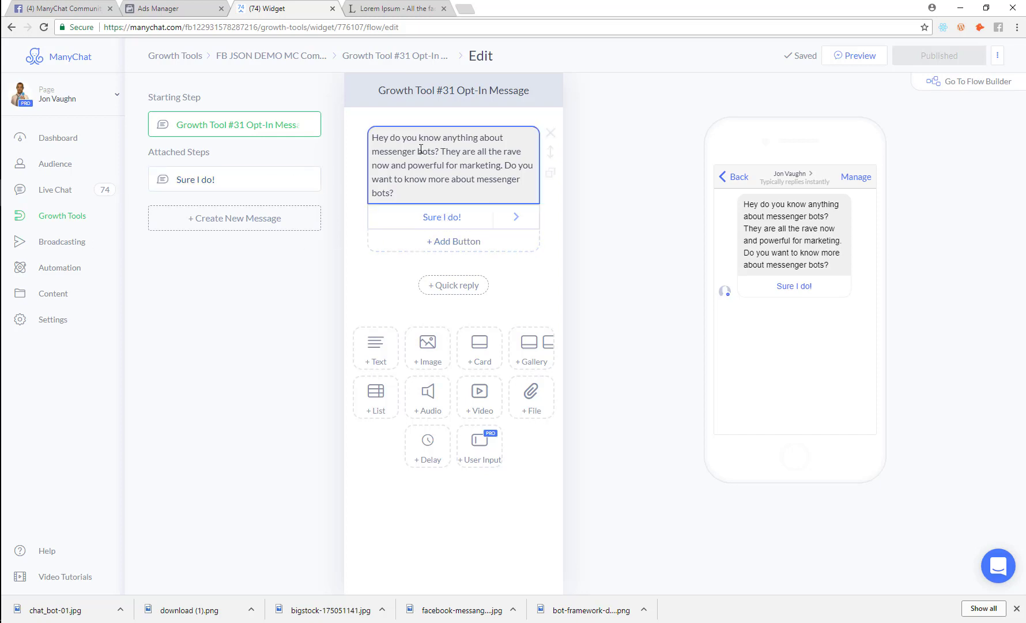
left_click(263, 56)
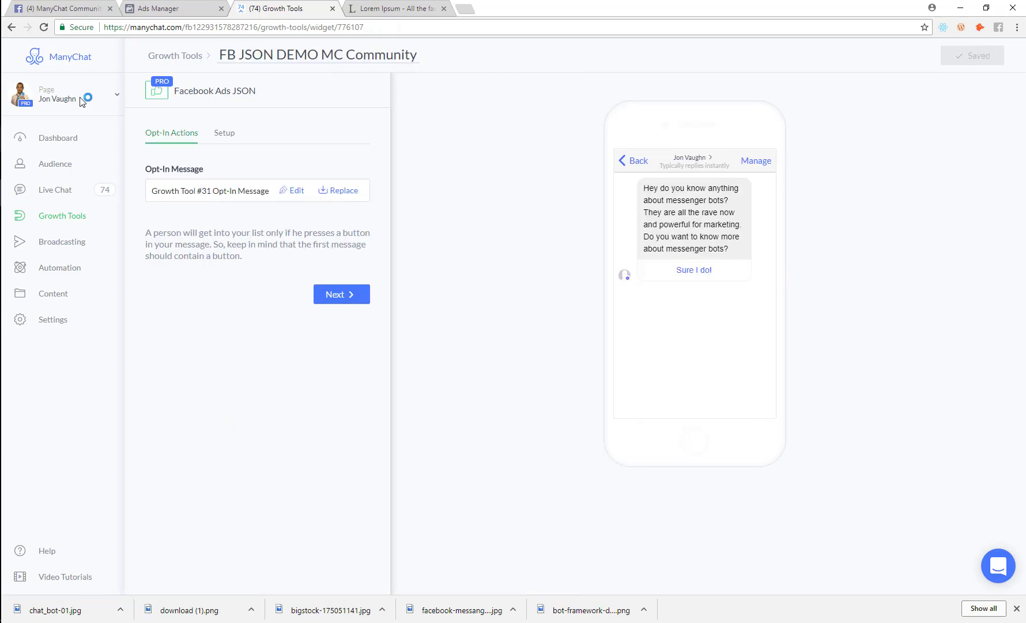
left_click(341, 294)
left_click(193, 514)
In Ads Manager, review the ad's Identity, Format and Media sections.
left_click(182, 7)
scroll(685, 362, "up", 5)
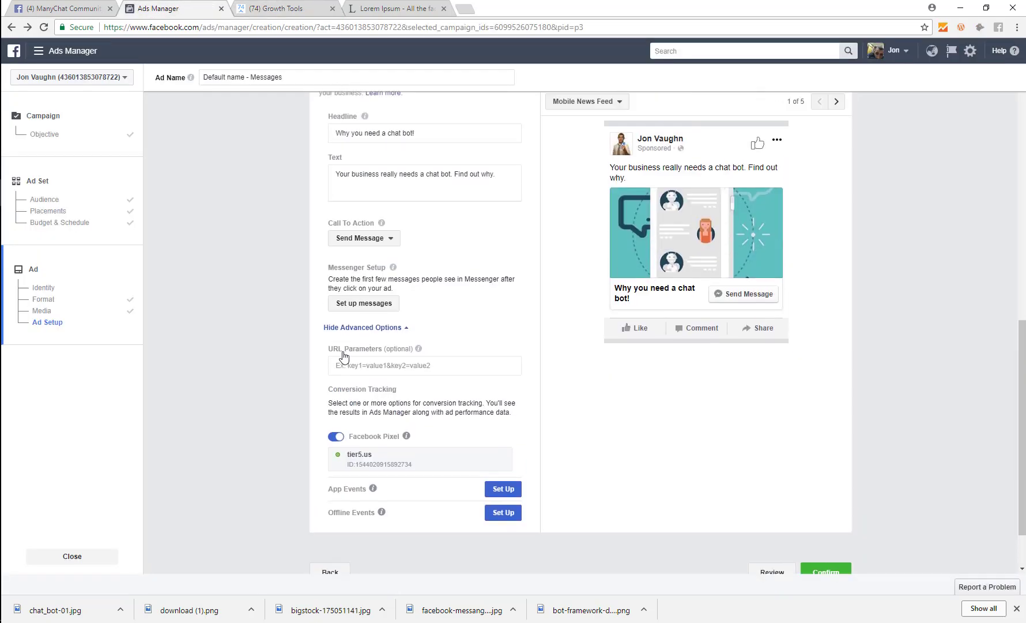
scroll(227, 270, "up", 5)
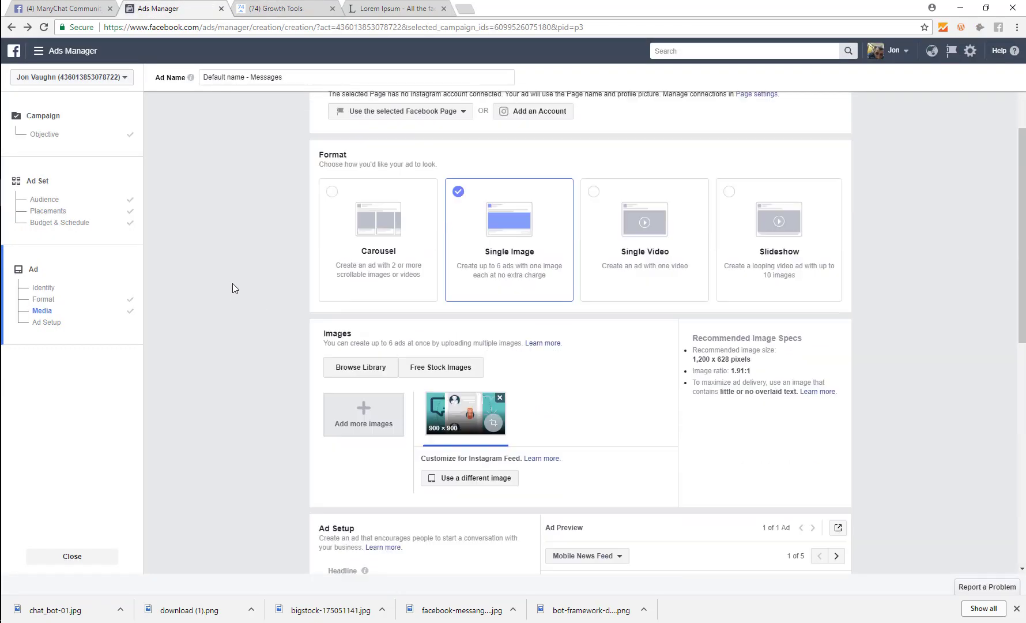
scroll(232, 283, "down", 9)
scroll(260, 266, "down", 2)
scroll(285, 241, "up", 12)
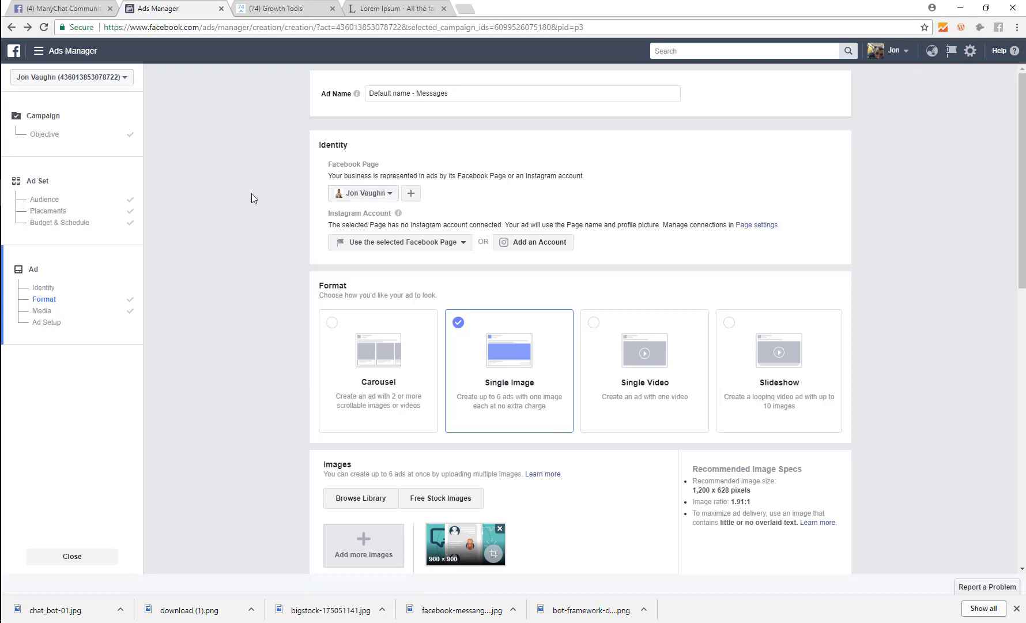
scroll(273, 204, "down", 5)
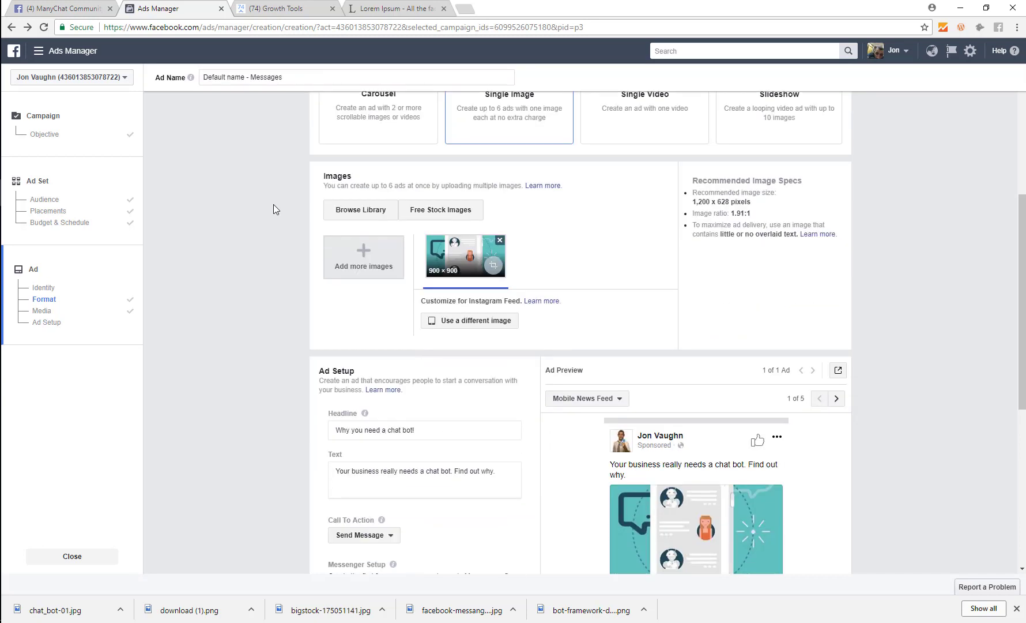
scroll(273, 204, "up", 5)
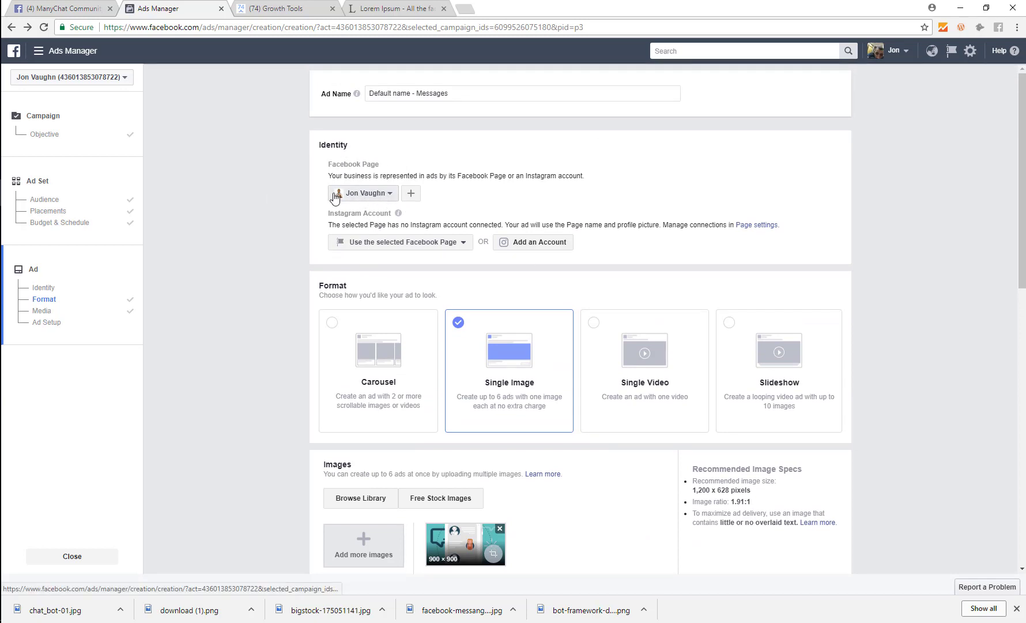
scroll(375, 201, "down", 3)
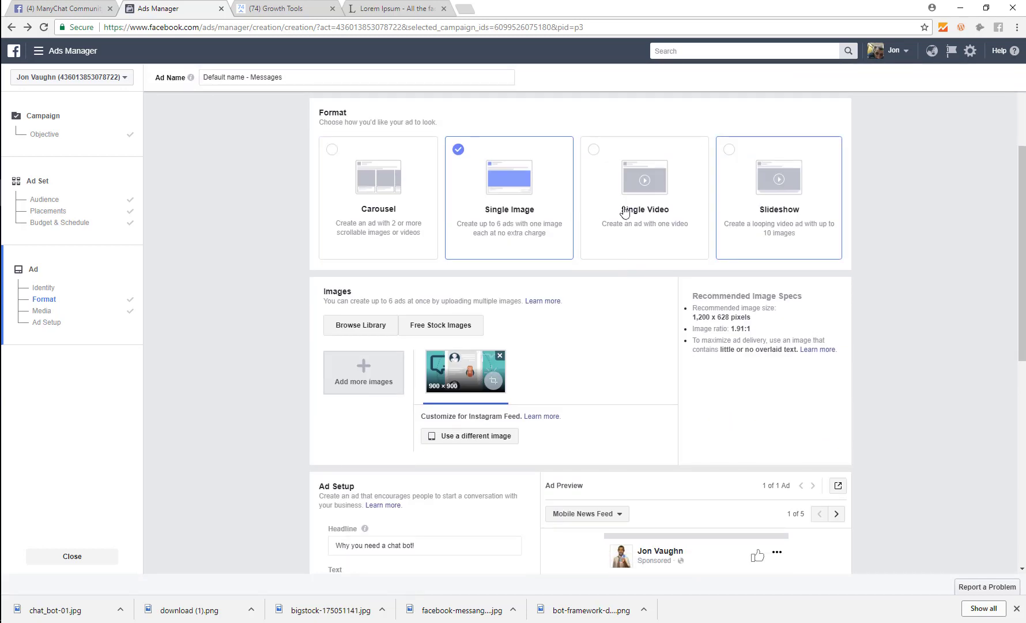
scroll(464, 255, "down", 3)
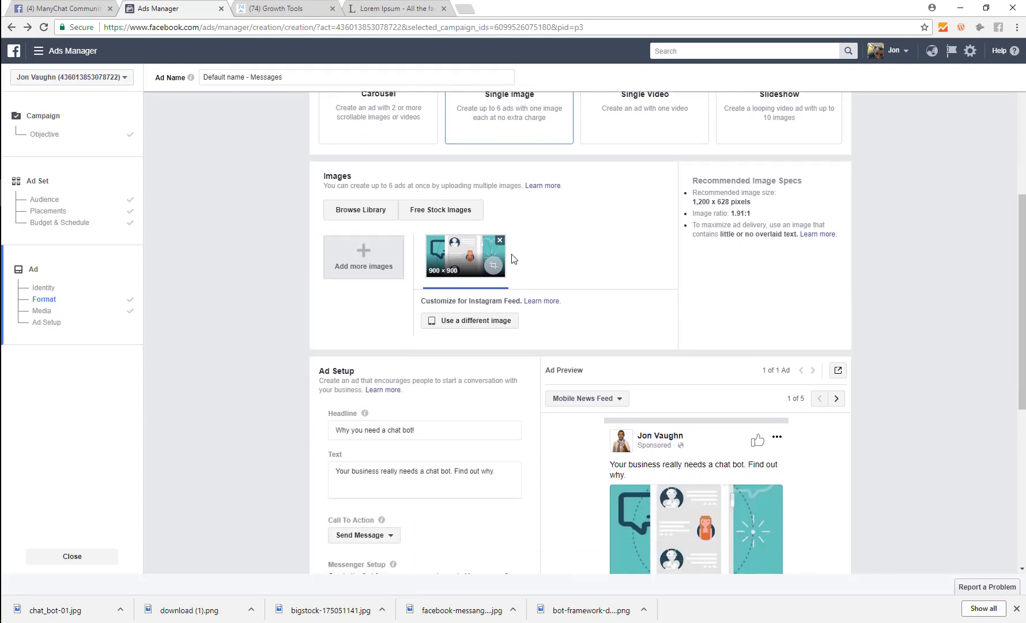
scroll(522, 300, "down", 3)
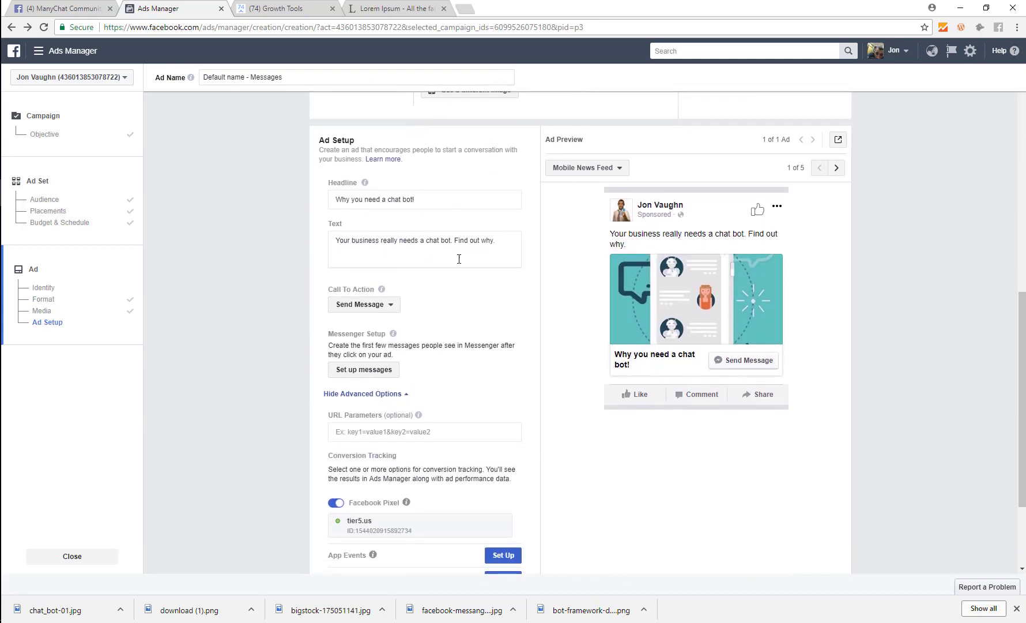
Leave the ad text unchanged and move down to the Messenger setup area.
left_click(509, 245)
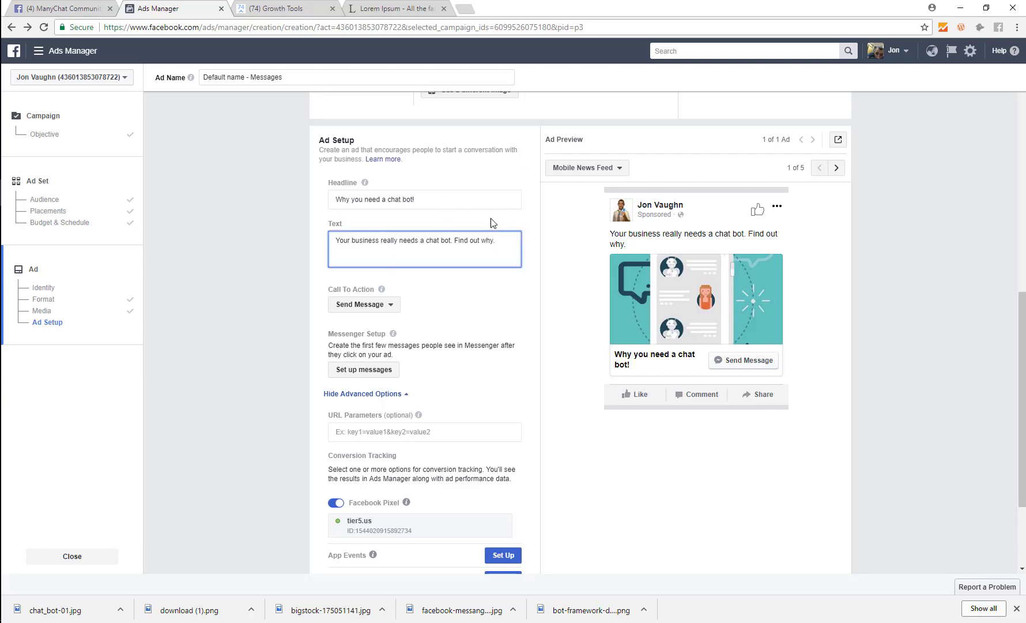
left_click(379, 291)
scroll(410, 275, "down", 2)
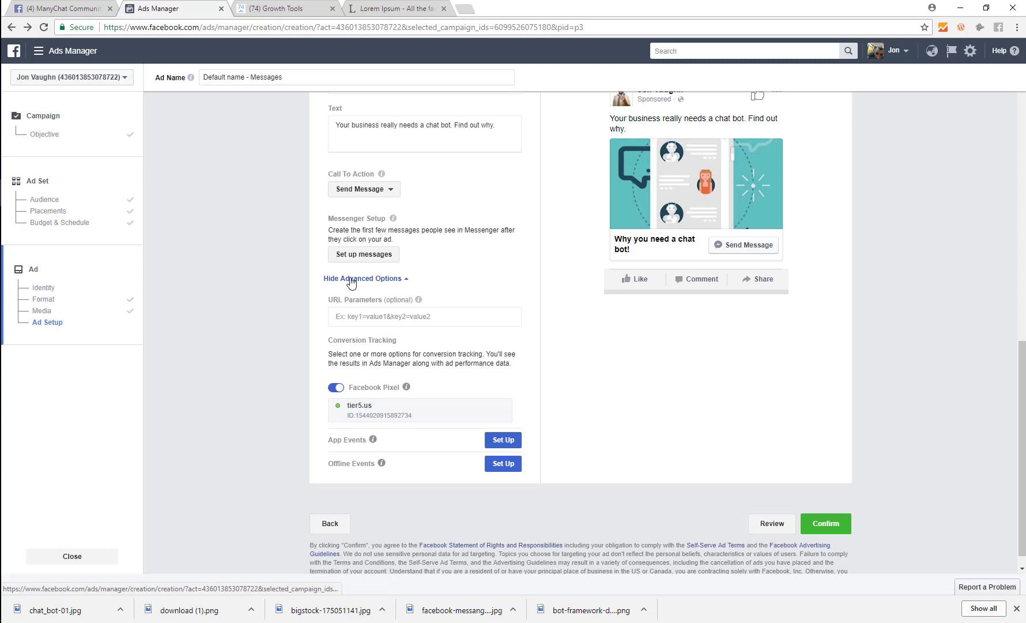
Clear the Messenger setup's JSON editor and paste in the copied ManyChat code.
left_click(343, 254)
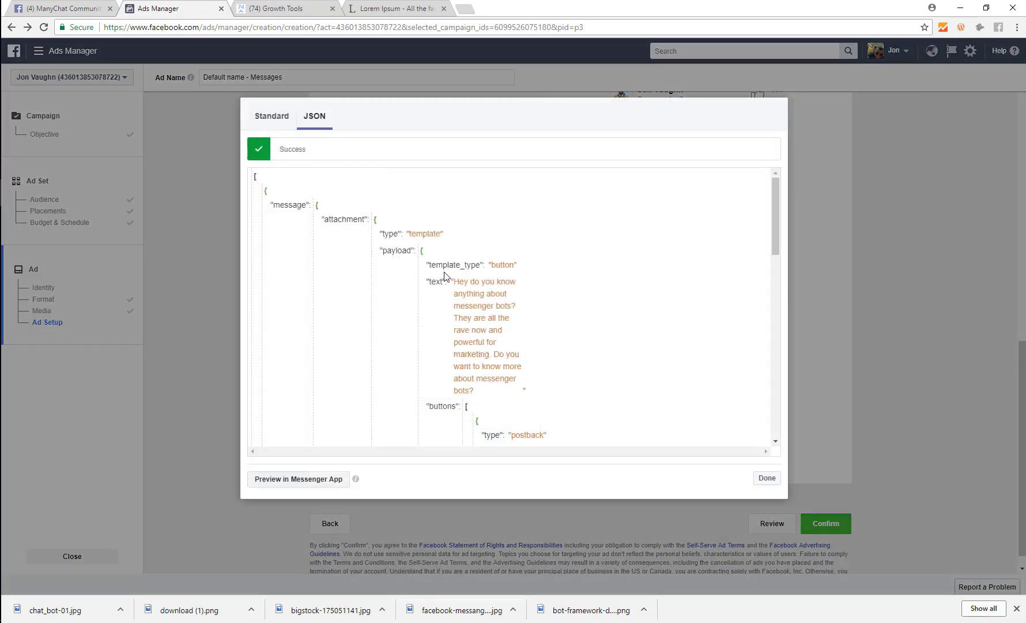
left_click(268, 120)
left_click(315, 81)
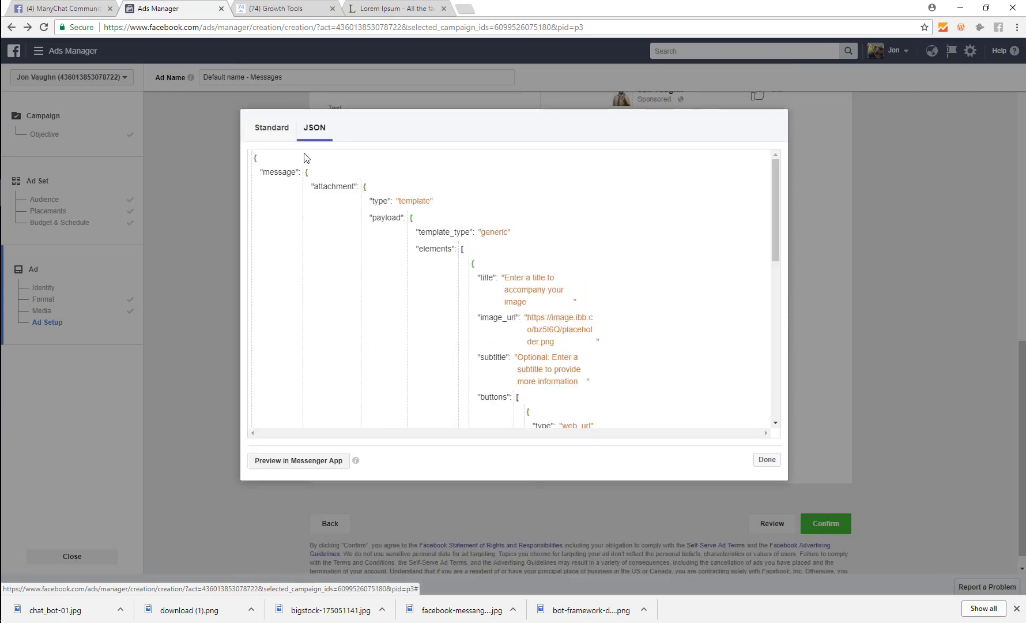
left_click(256, 199)
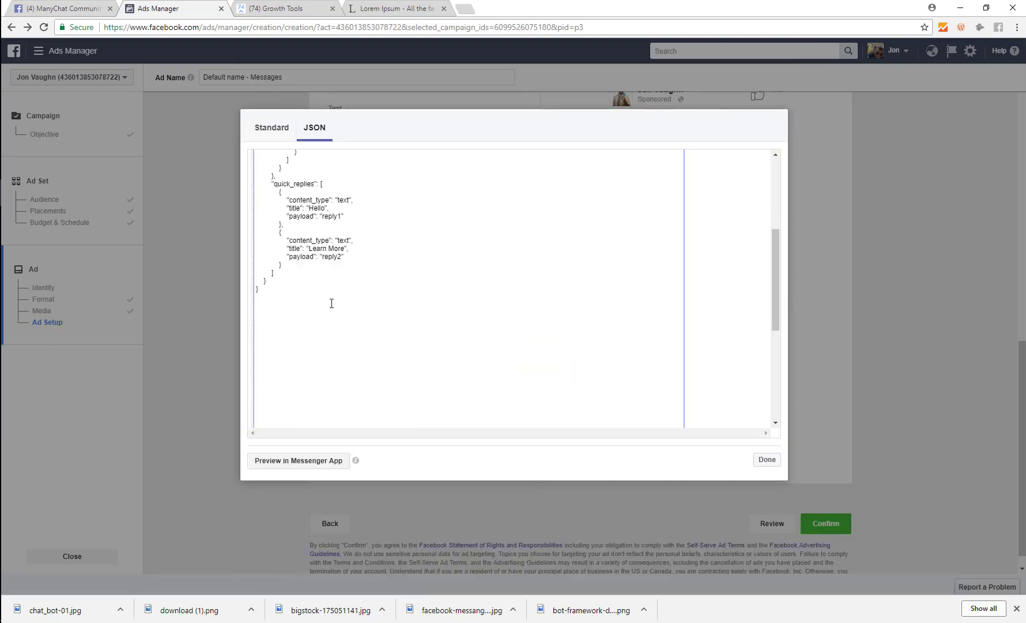
key("ctrl+a")
key("BackSpace")
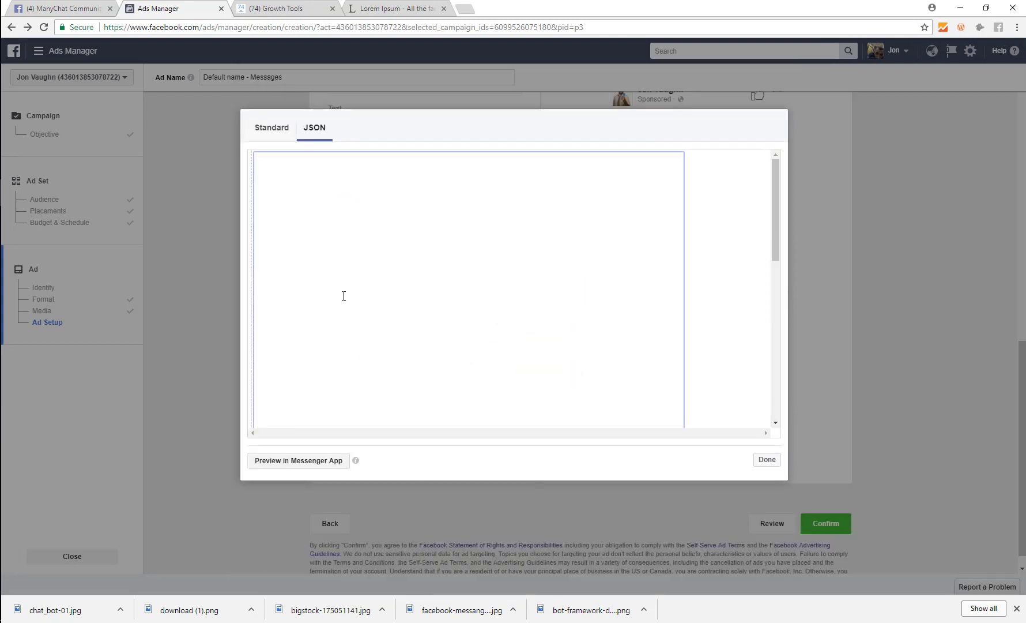
left_click(277, 4)
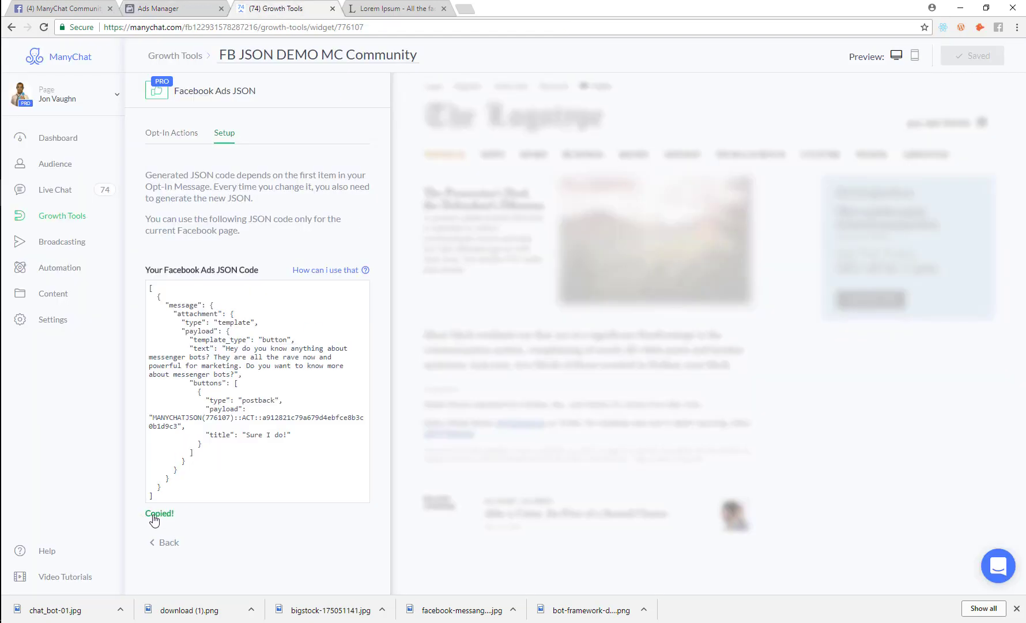
Regenerate the opt-in's Facebook Ads JSON in ManyChat and copy it to the clipboard.
left_click(158, 133)
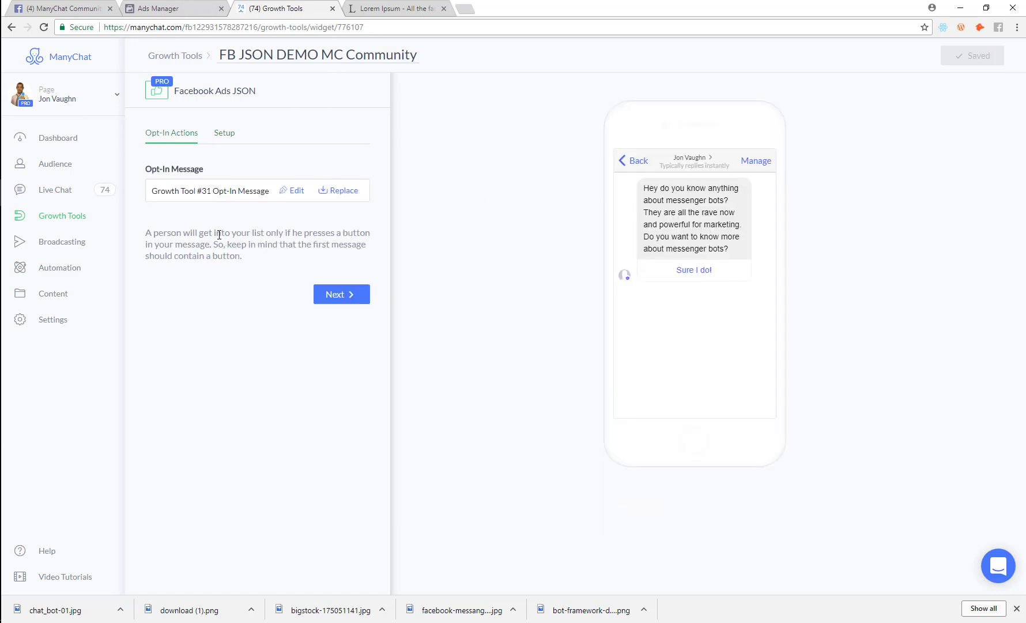
left_click(346, 295)
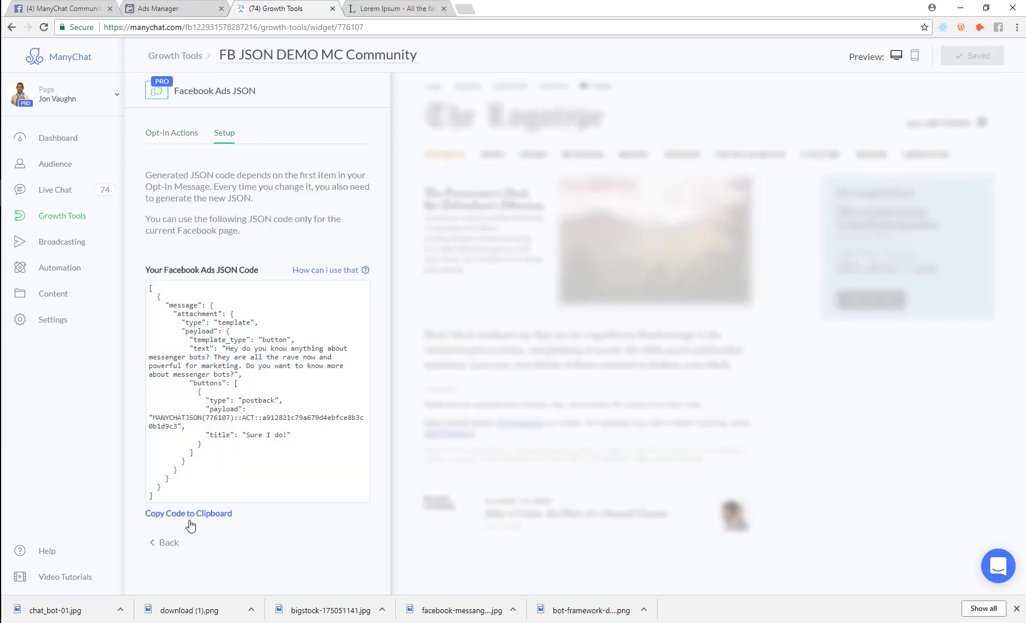
left_click(207, 513)
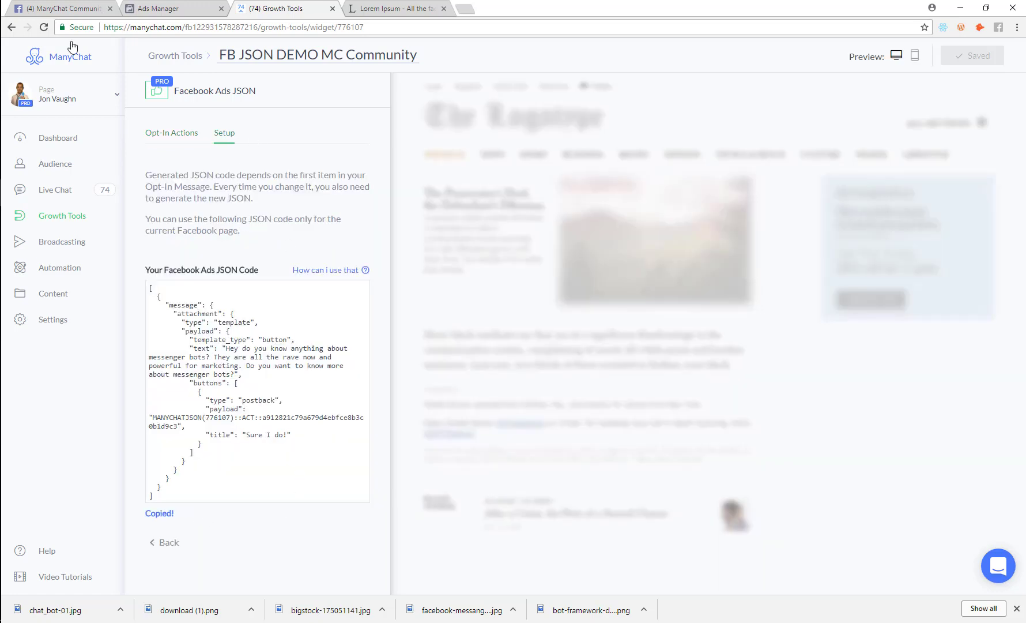
left_click(154, 8)
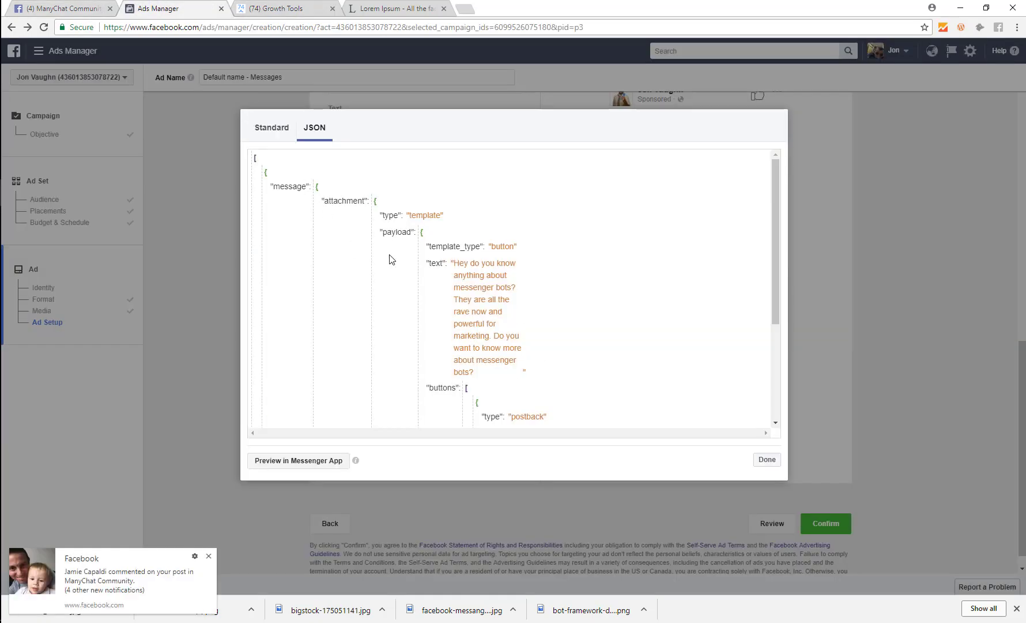
Open the entire outer JSON message object for editing and send a Messenger preview.
scroll(365, 253, "down", 3)
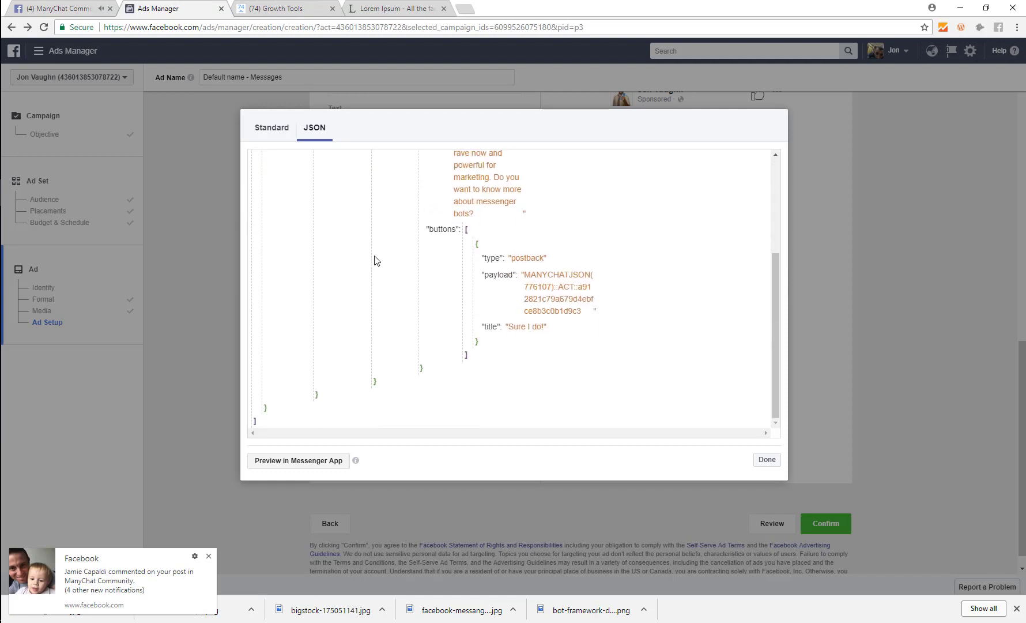
scroll(403, 271, "up", 3)
scroll(363, 257, "down", 3)
left_click(566, 300)
left_click(489, 273)
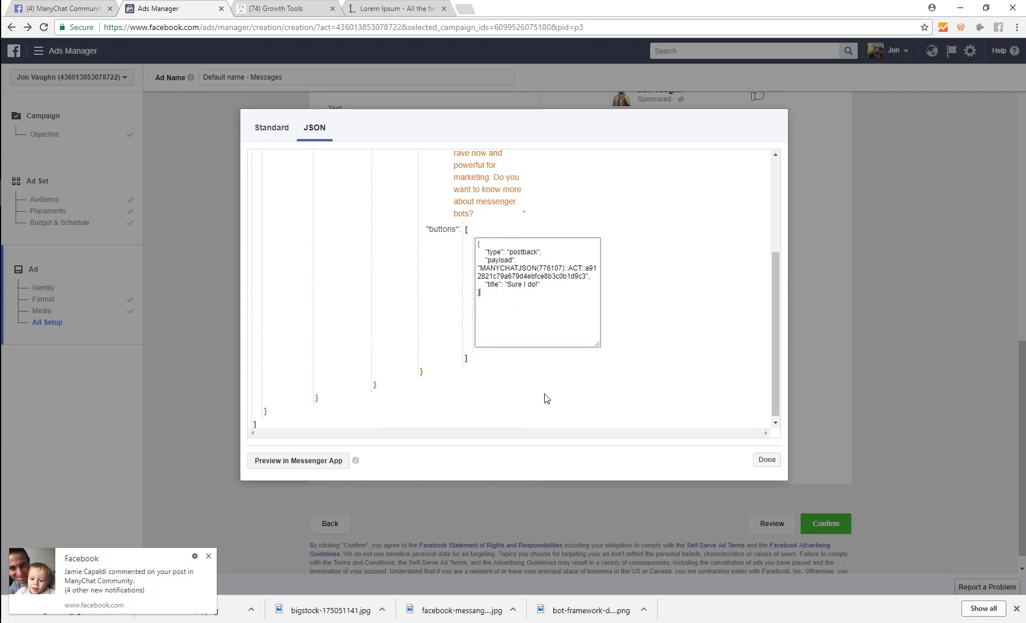
left_click(444, 410)
scroll(476, 271, "up", 3)
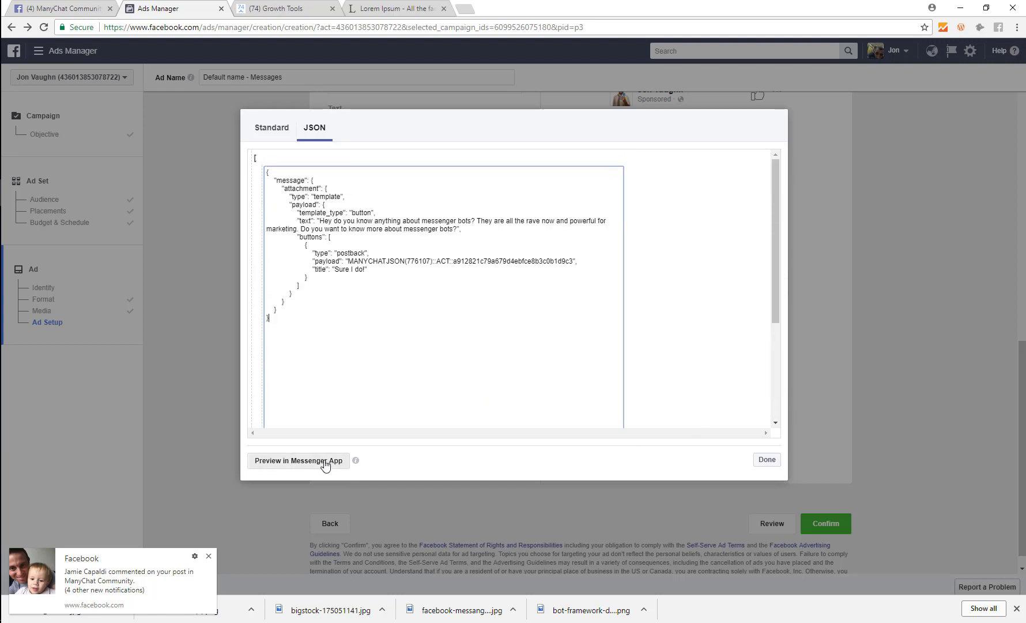
left_click(298, 460)
On Facebook, minimize the unrelated chat and check the preview status in Ads Manager.
left_click(73, 7)
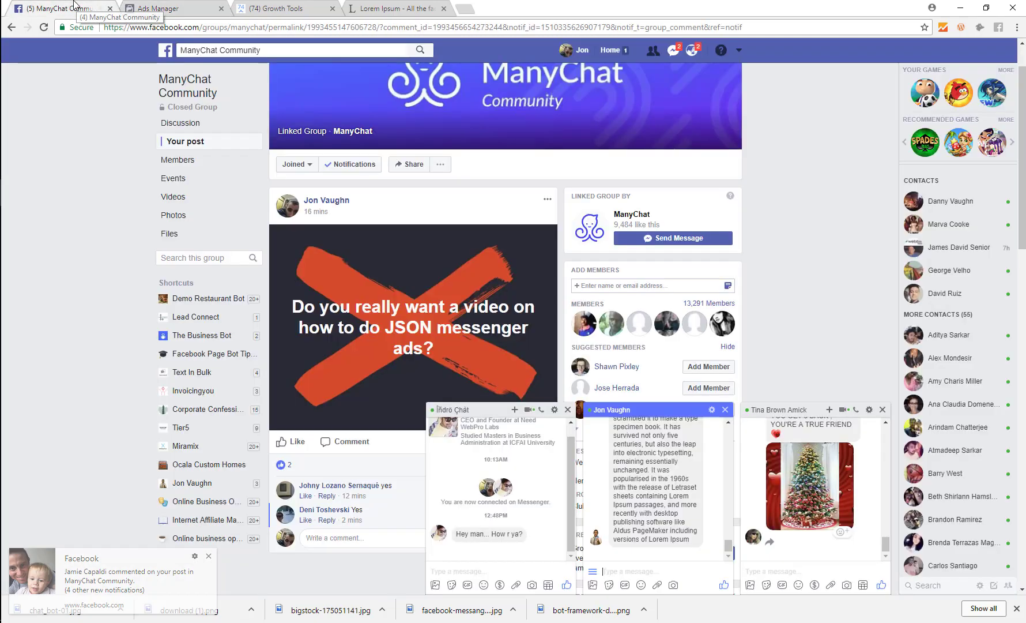
scroll(461, 292, "down", 3)
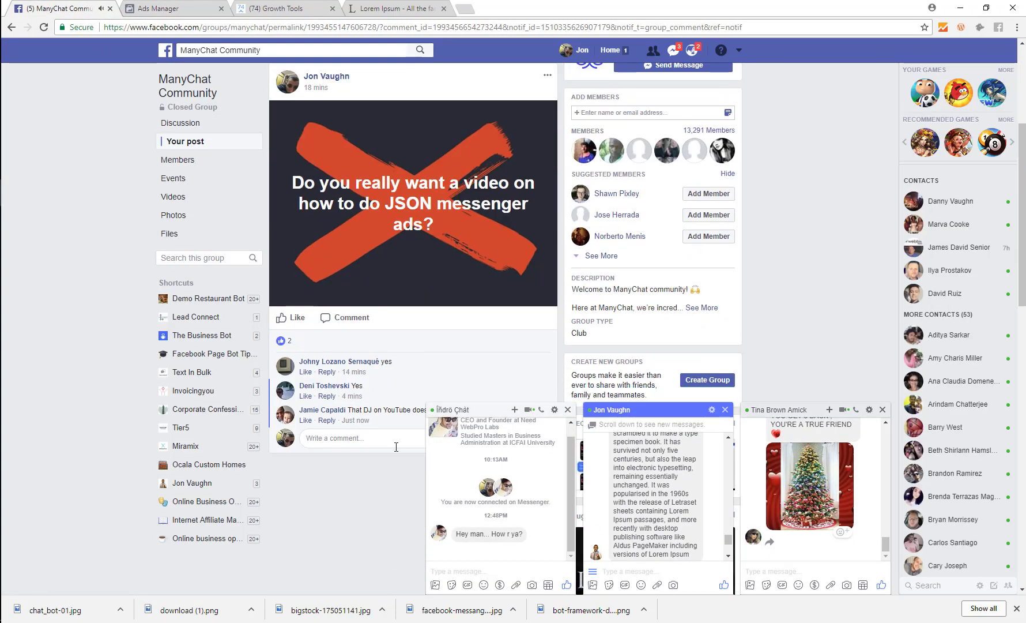
left_click(495, 414)
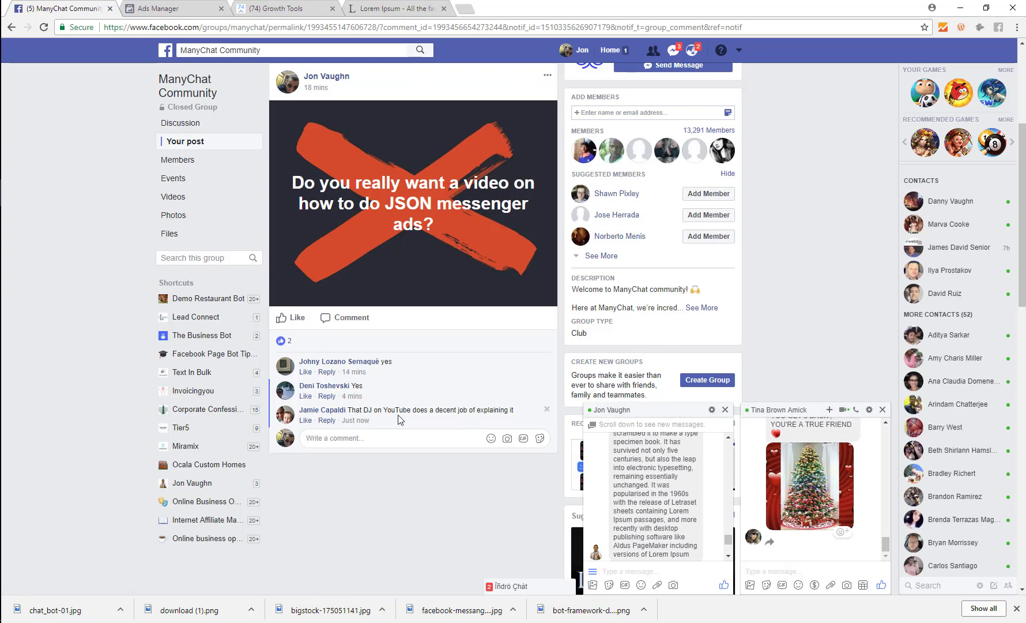
left_click(185, 7)
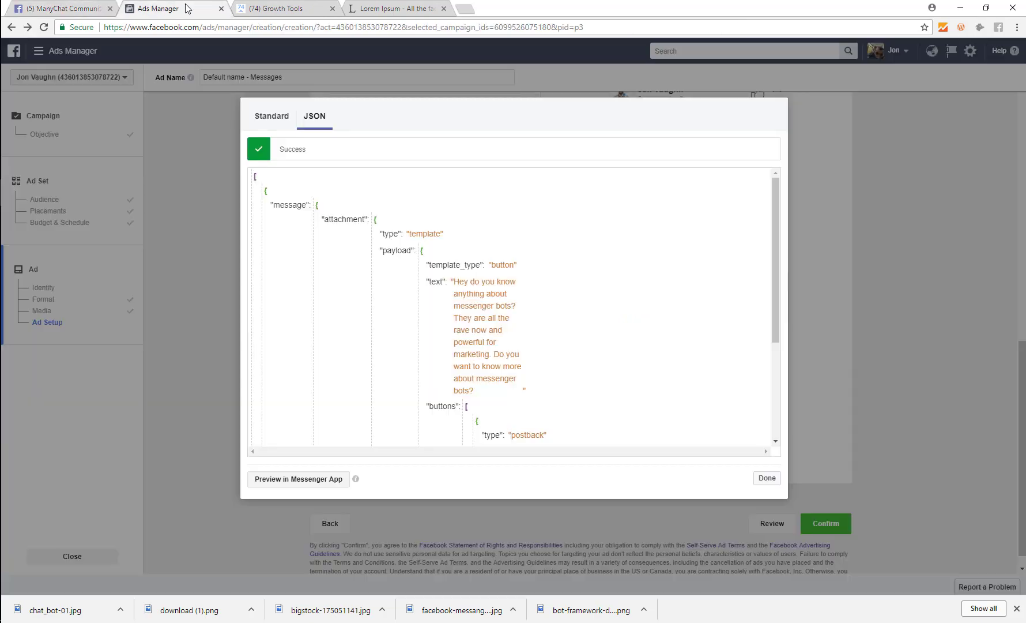
scroll(556, 354, "down", 5)
left_click(86, 9)
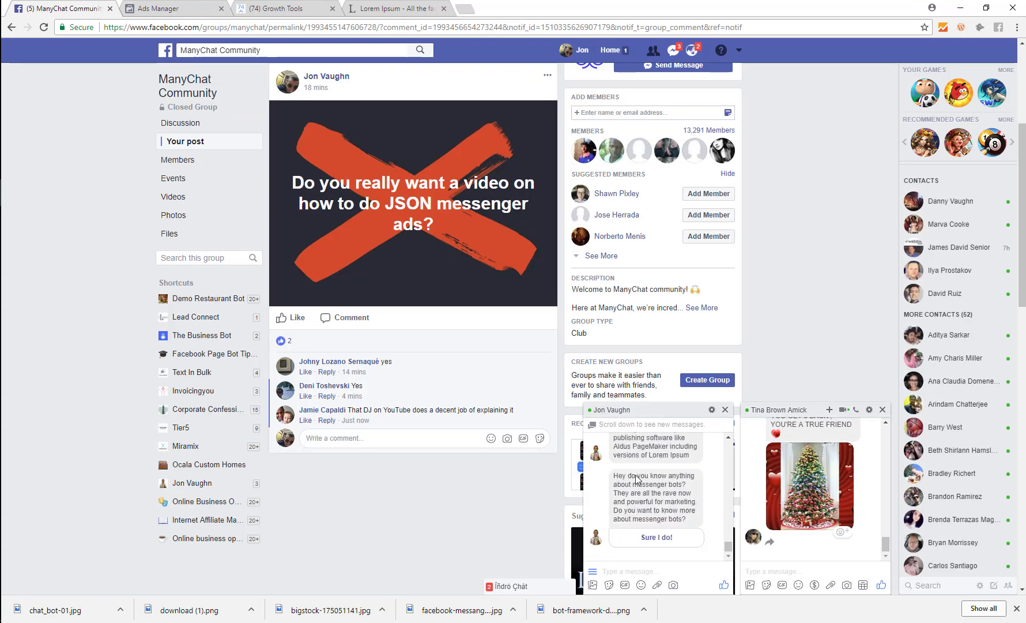
Open the previewed opt-in chat, reply Sure I do!, and return to Ads Manager.
left_click(654, 540)
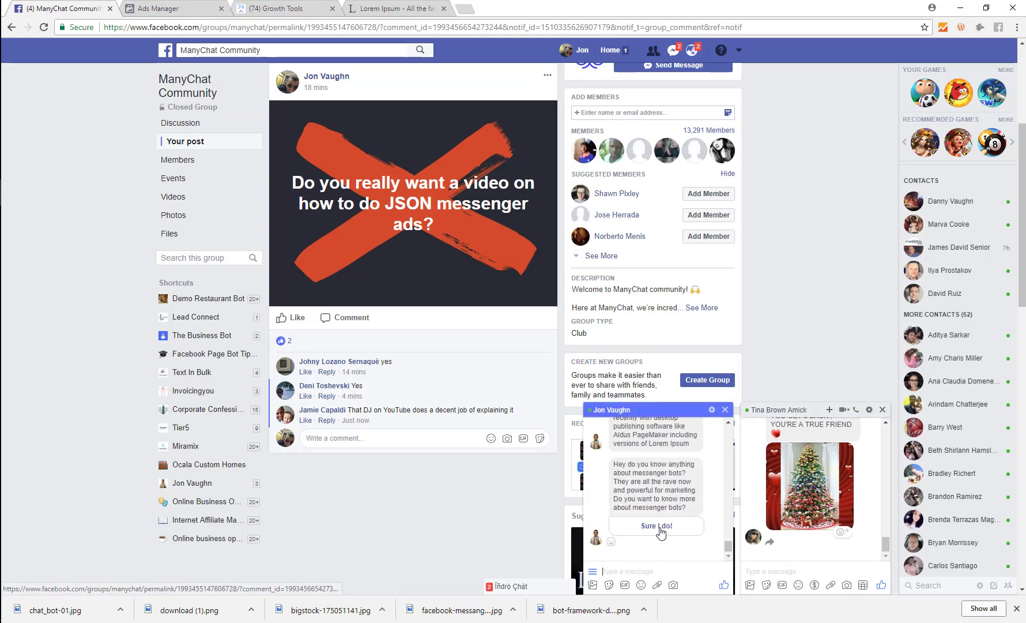
left_click(661, 527)
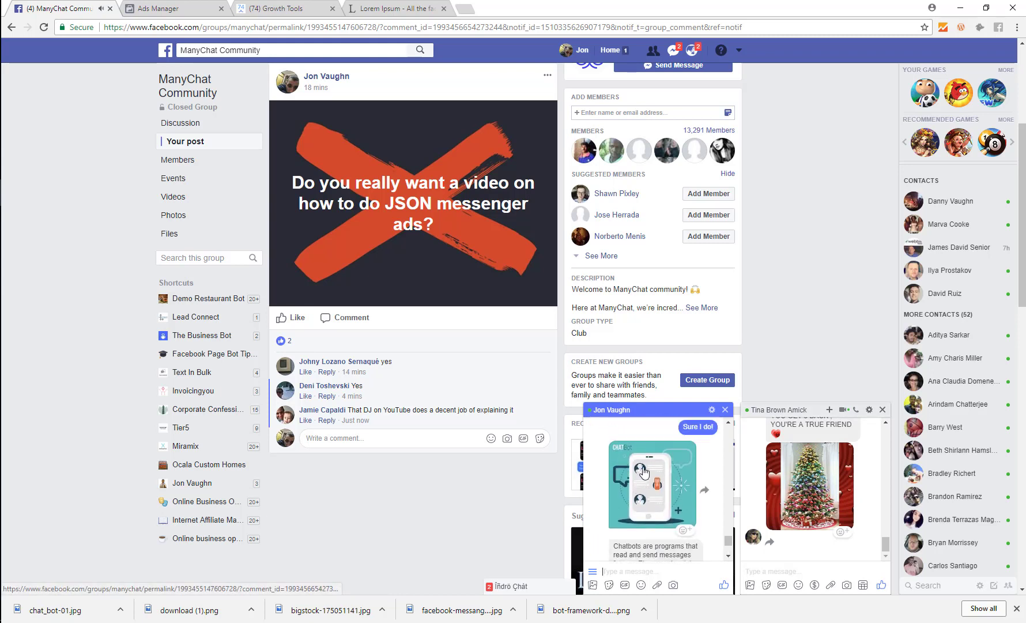
left_click(277, 8)
left_click(167, 8)
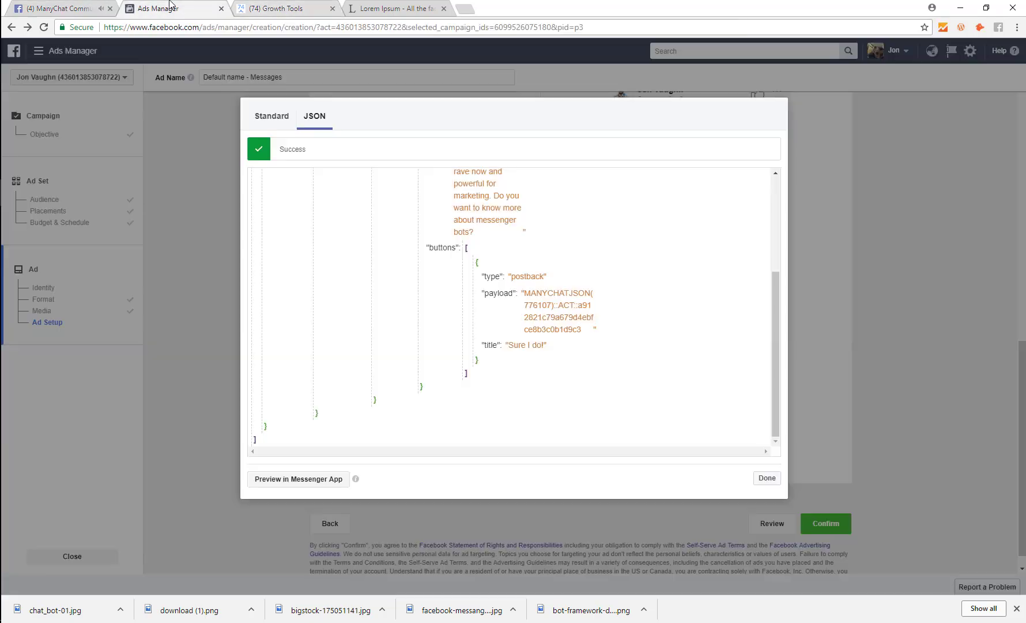
Close the JSON dialog with Done and confirm the ad for review.
left_click(766, 477)
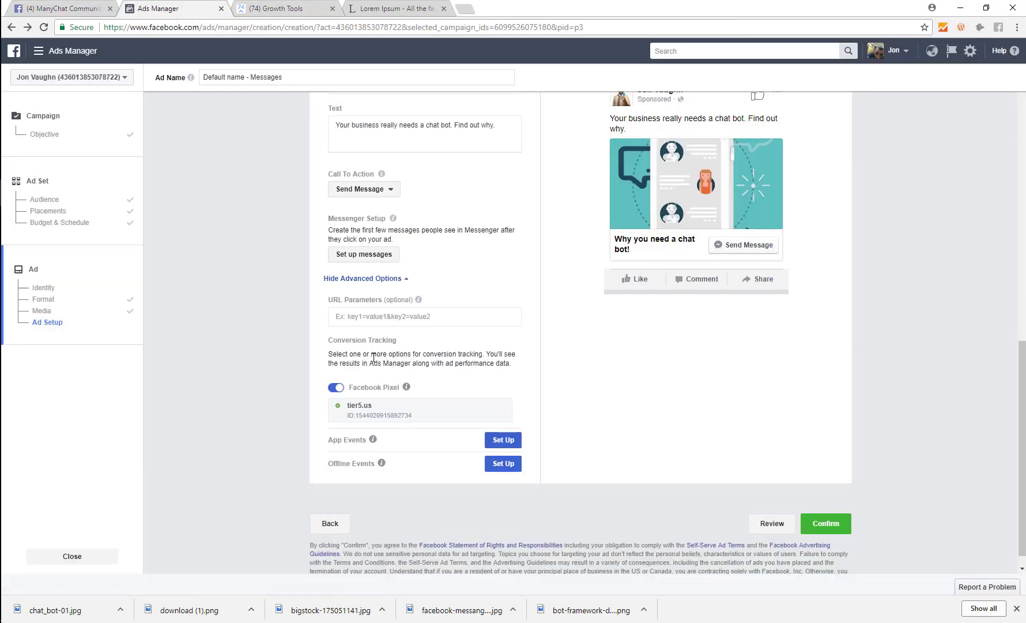
left_click(823, 526)
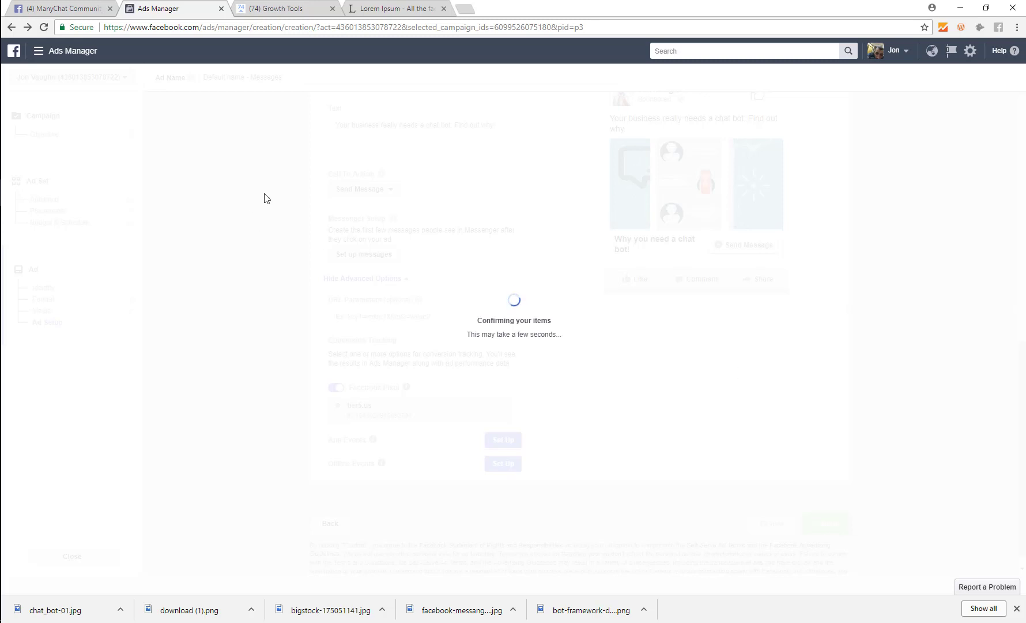
left_click(303, 8)
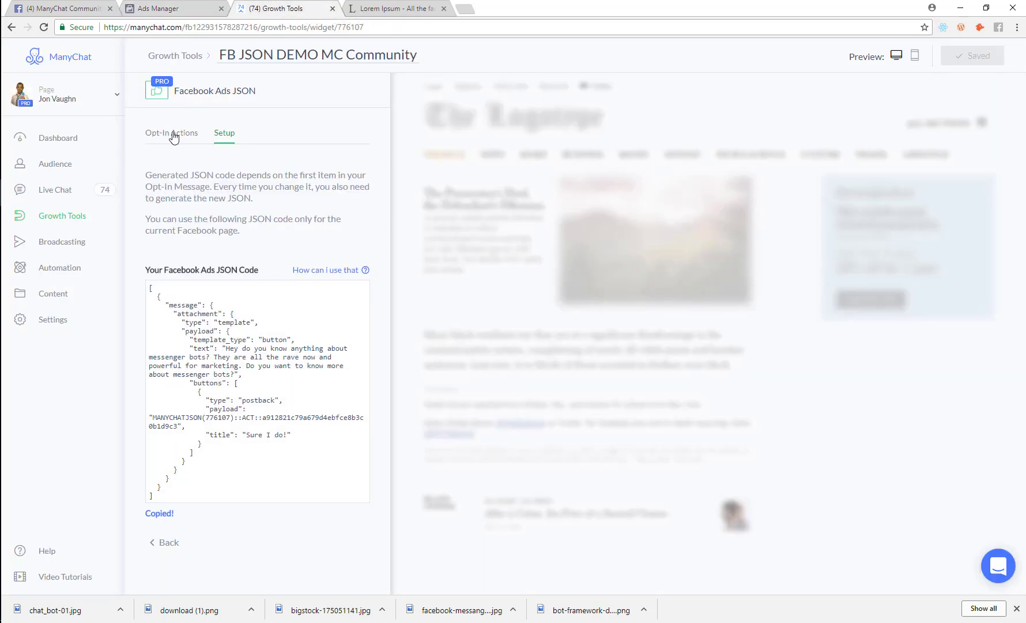
Open the opt-in message editor at the Sure I do! follow-up step.
left_click(171, 133)
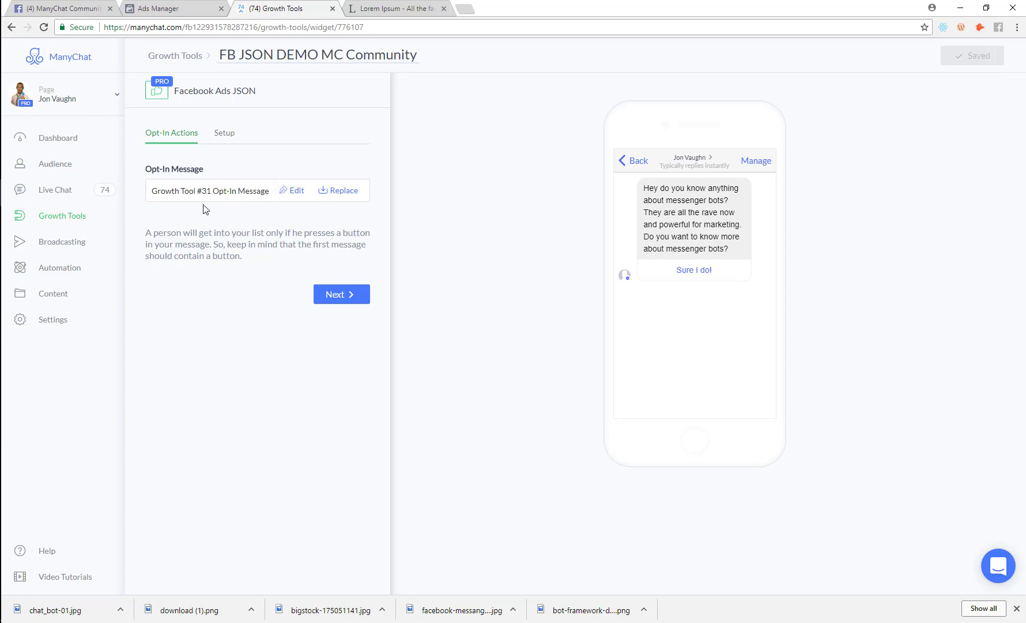
left_click_drag(729, 252, 644, 186)
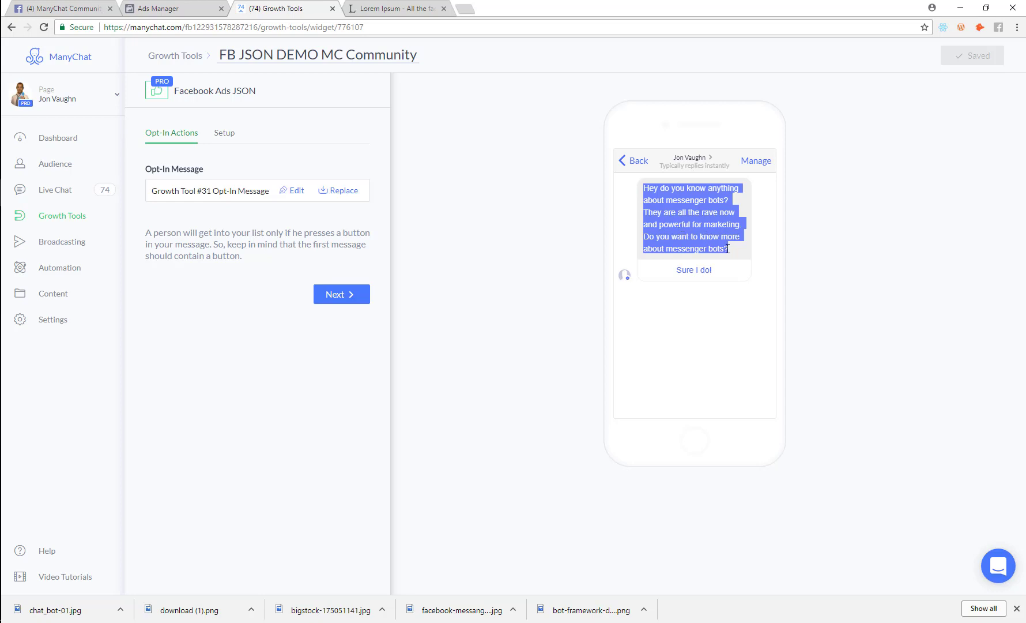
left_click(294, 196)
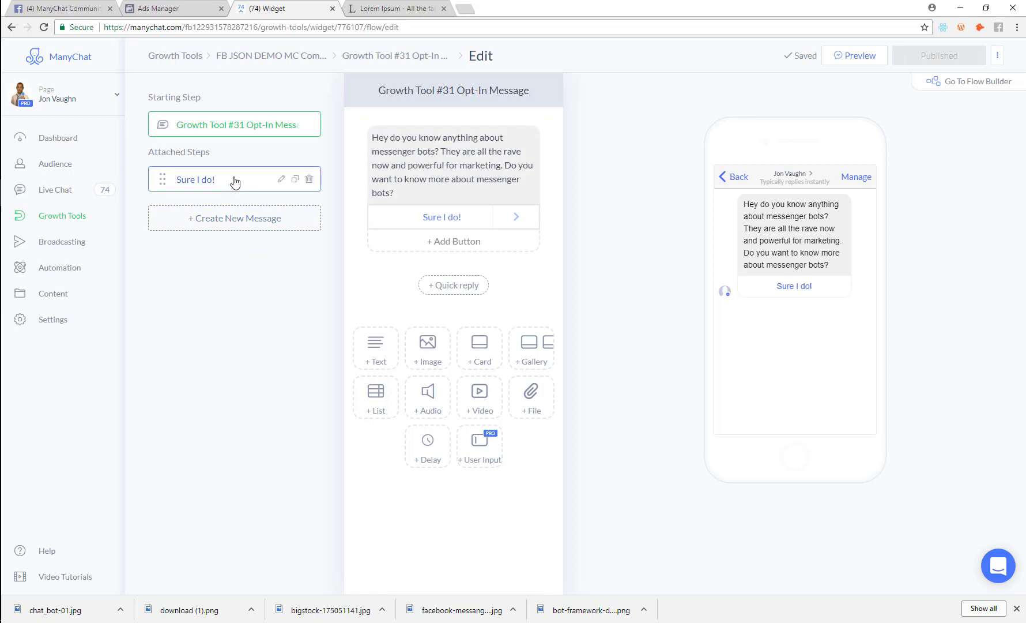
left_click(234, 182)
scroll(415, 461, "down", 2)
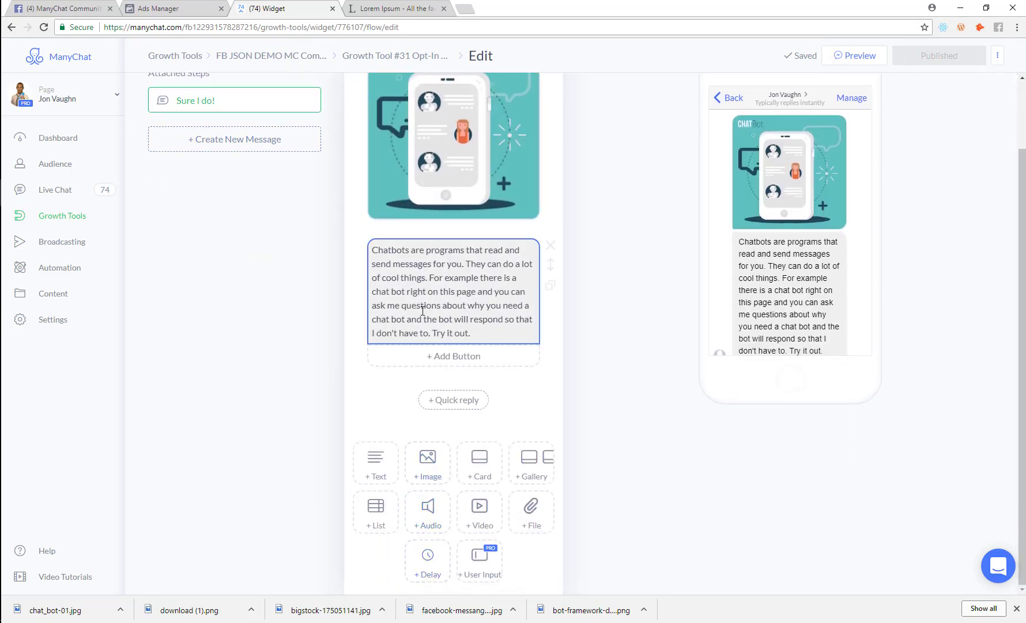
Add a 2-second typing delay above the follow-up text, publish, and continue in Ads Manager.
left_click(434, 569)
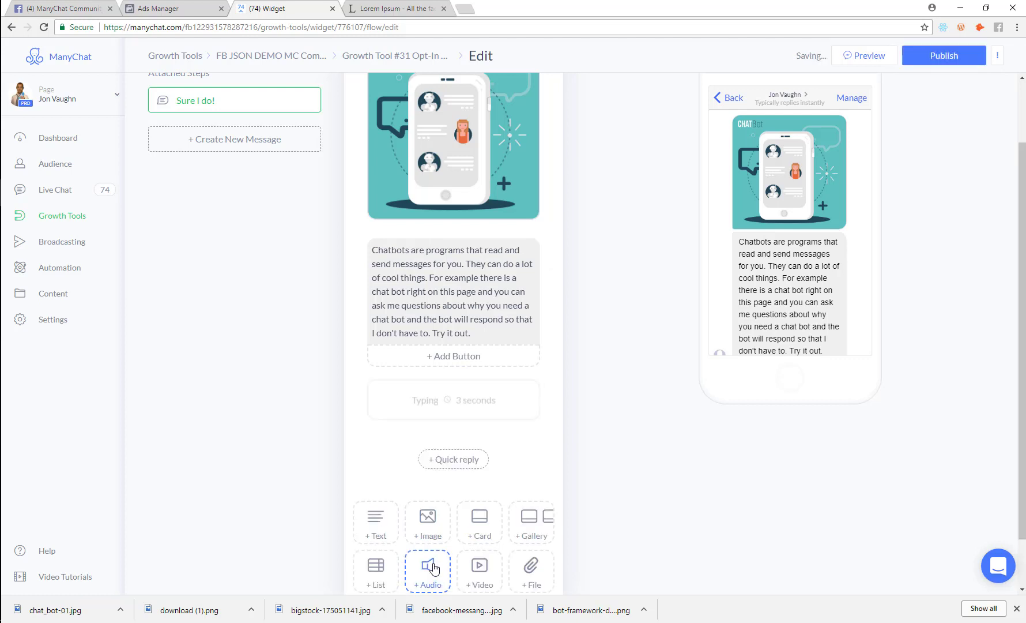
left_click_drag(551, 411, 536, 253)
left_click(459, 265)
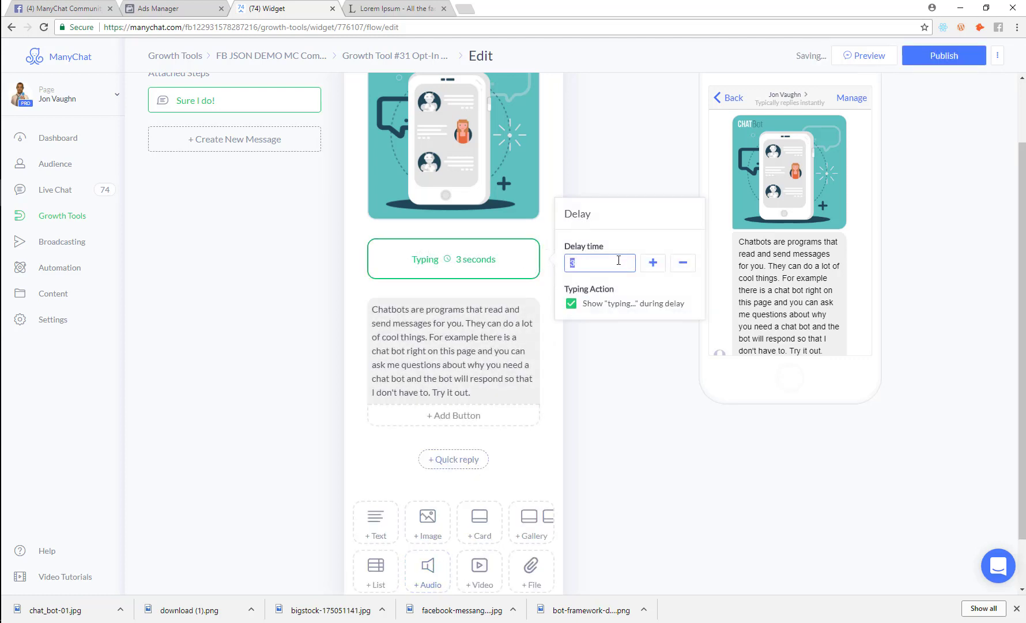
left_click(683, 263)
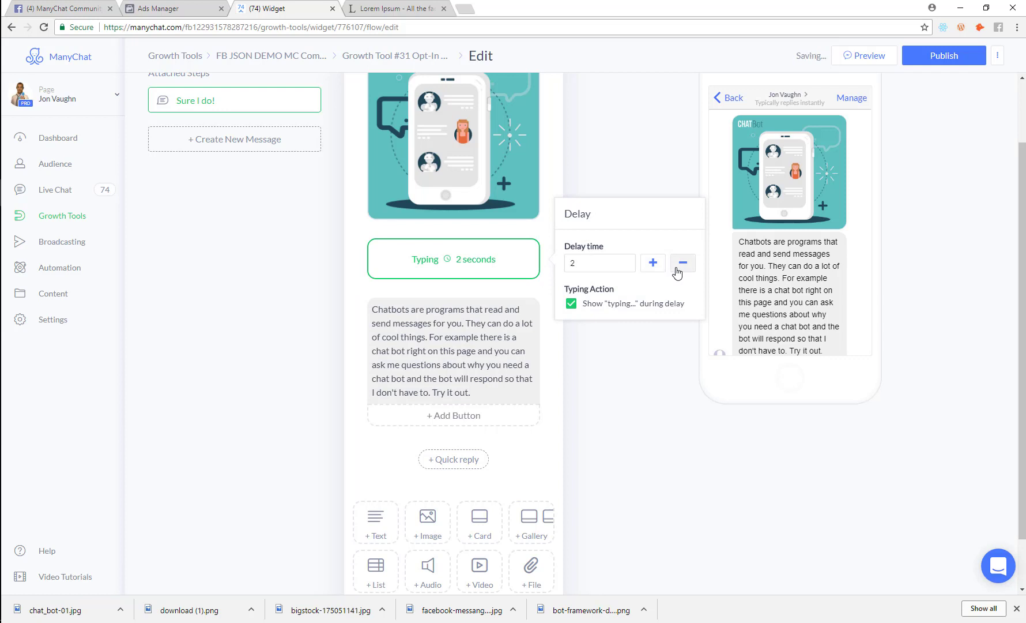
left_click(646, 430)
left_click(948, 56)
left_click(171, 7)
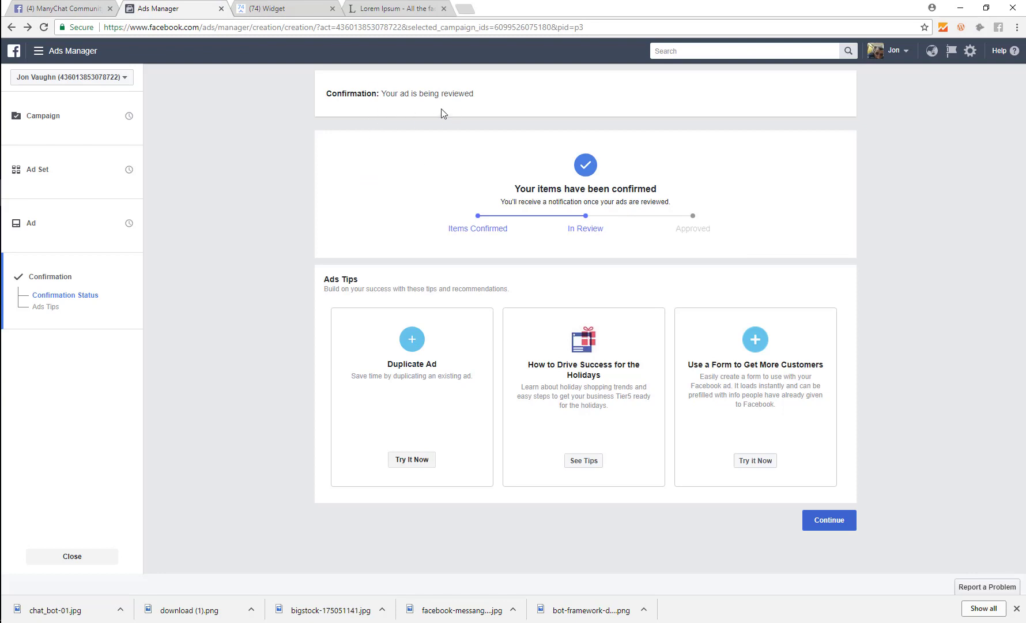
left_click(818, 522)
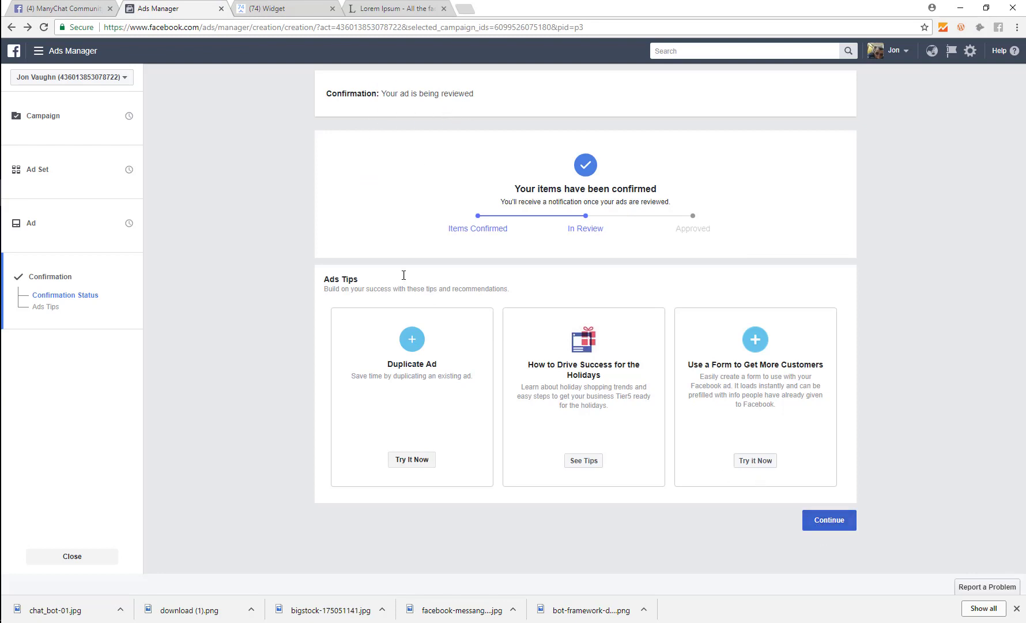